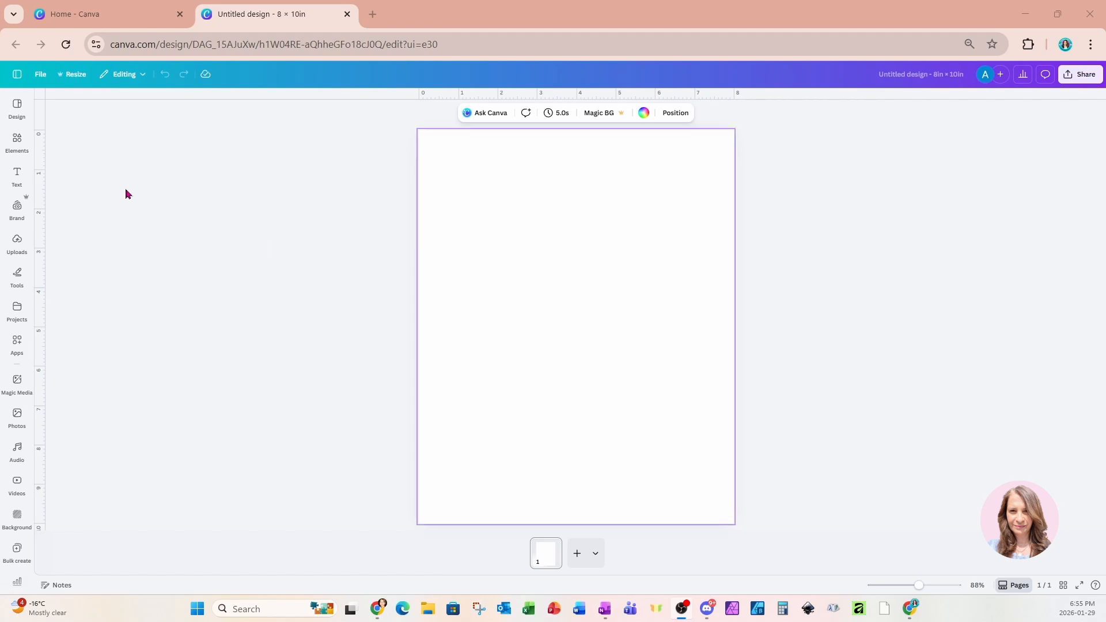
Add a square landscape photo frame at the top of the page, sized about 3.5 × 3.5.
click(16, 143)
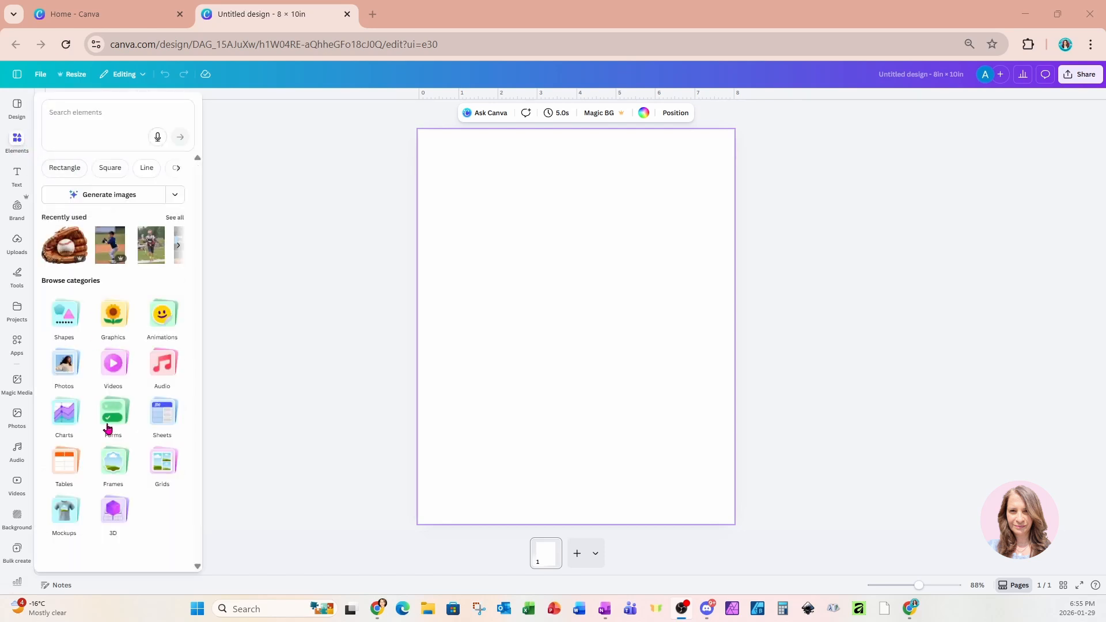
click(106, 469)
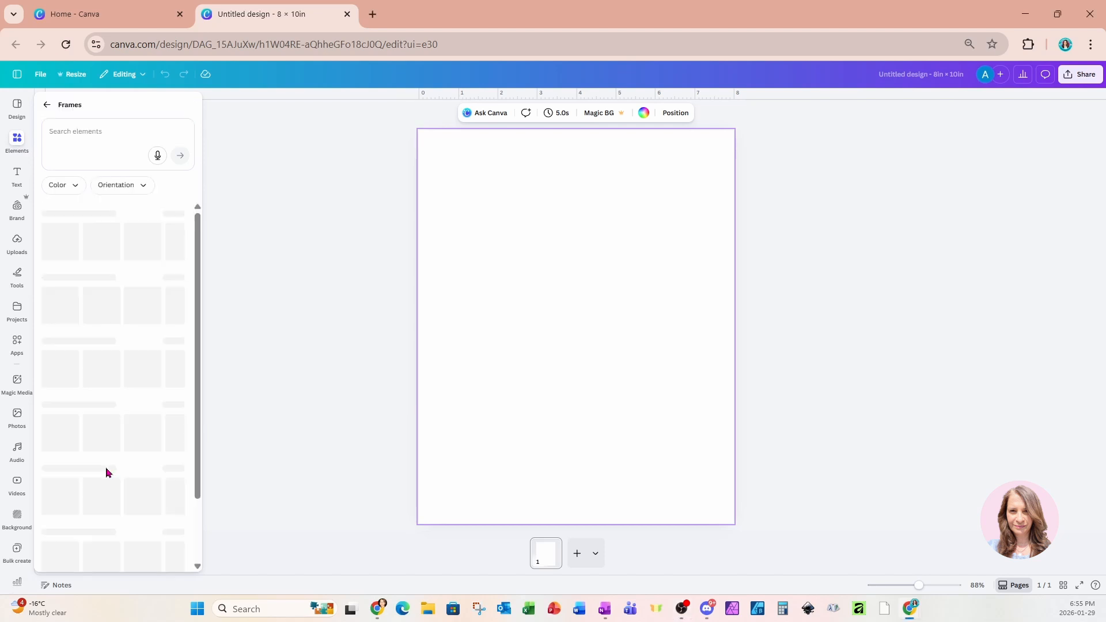
click(59, 253)
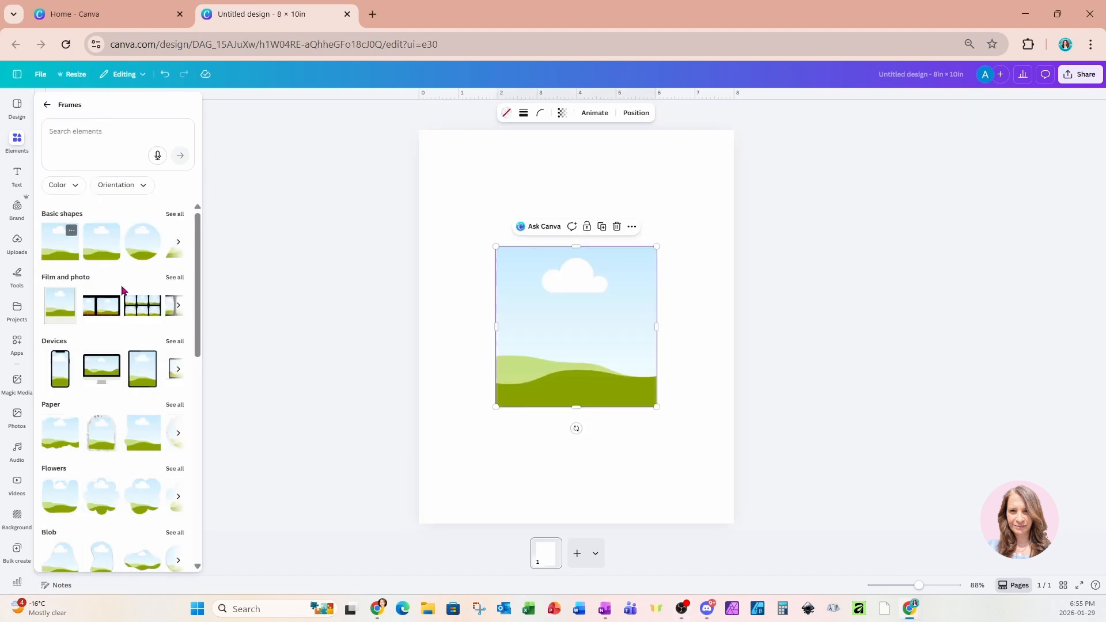
drag(535, 366, 533, 247)
drag(647, 293, 654, 203)
Duplicate the frame beside it and resize the pair together to about 4.9 × 2.5 in.
click(564, 257)
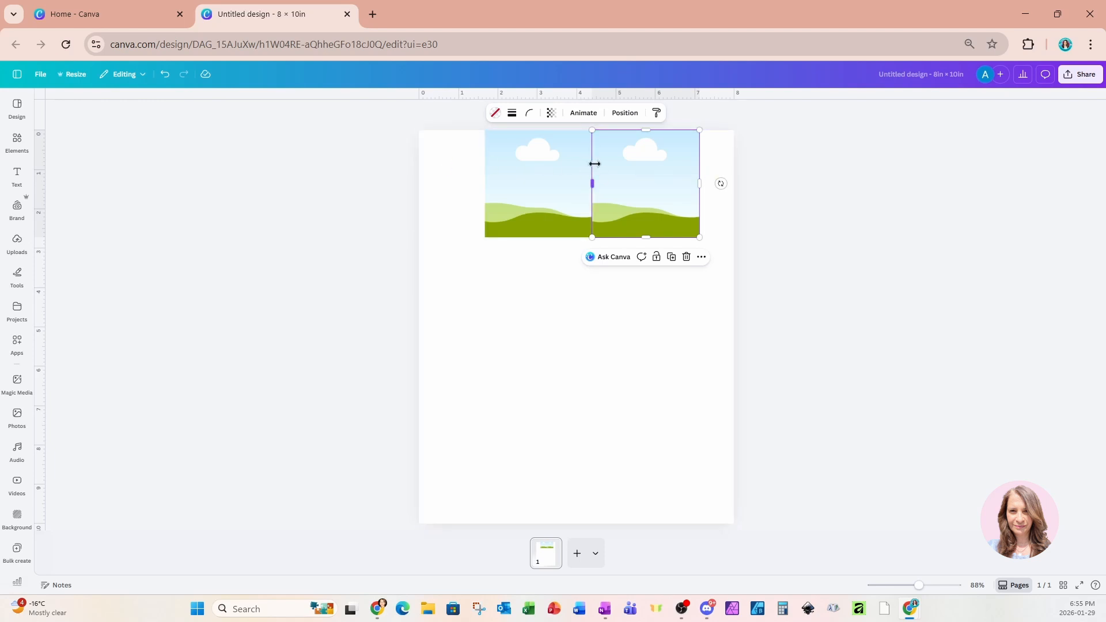
click(767, 181)
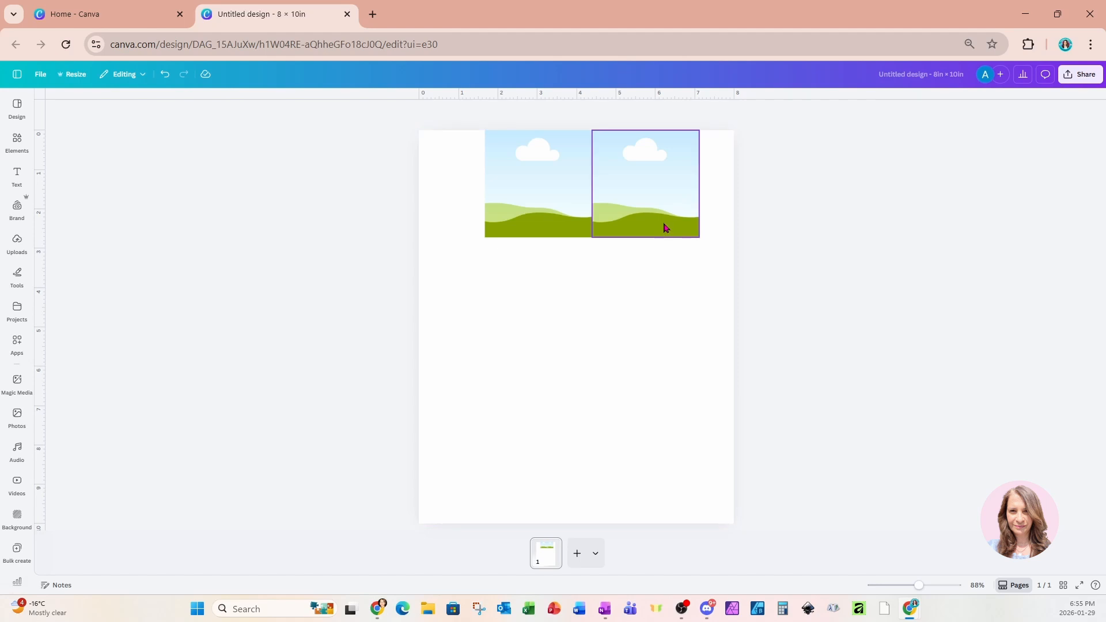
drag(462, 185, 677, 227)
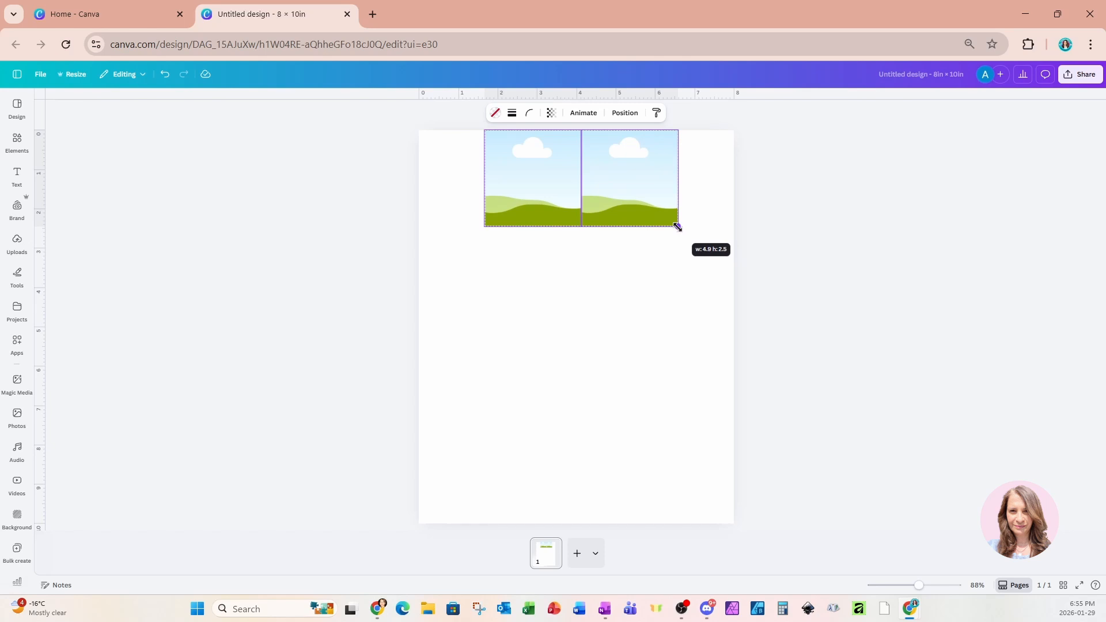
drag(677, 227, 679, 228)
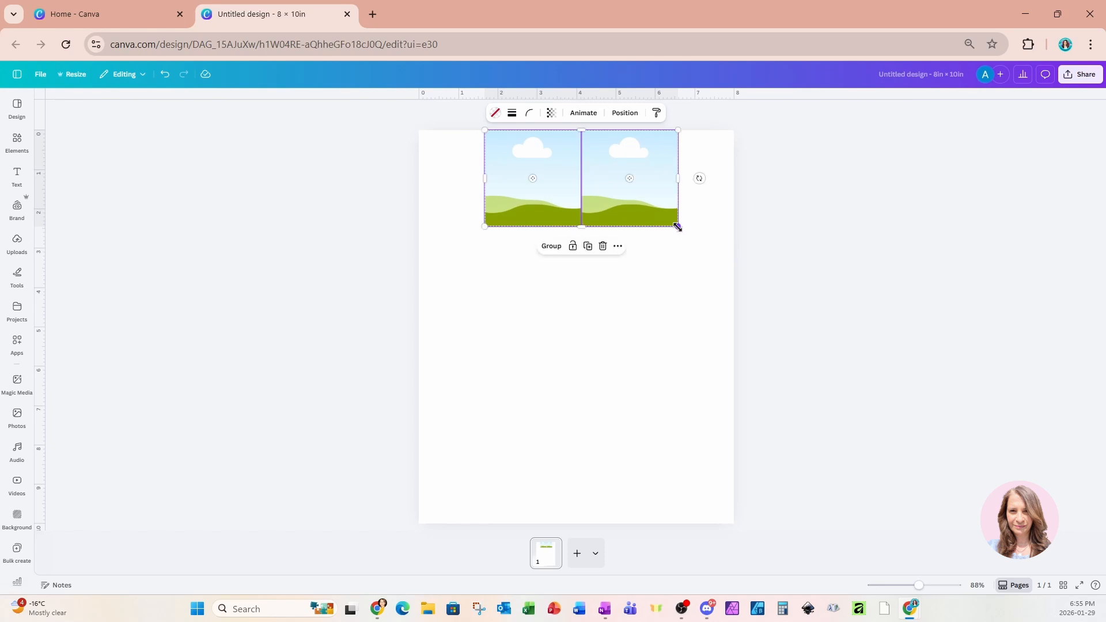
Zoom in, push the right top frame flush against the left one, and zoom back out to about 84%.
click(688, 270)
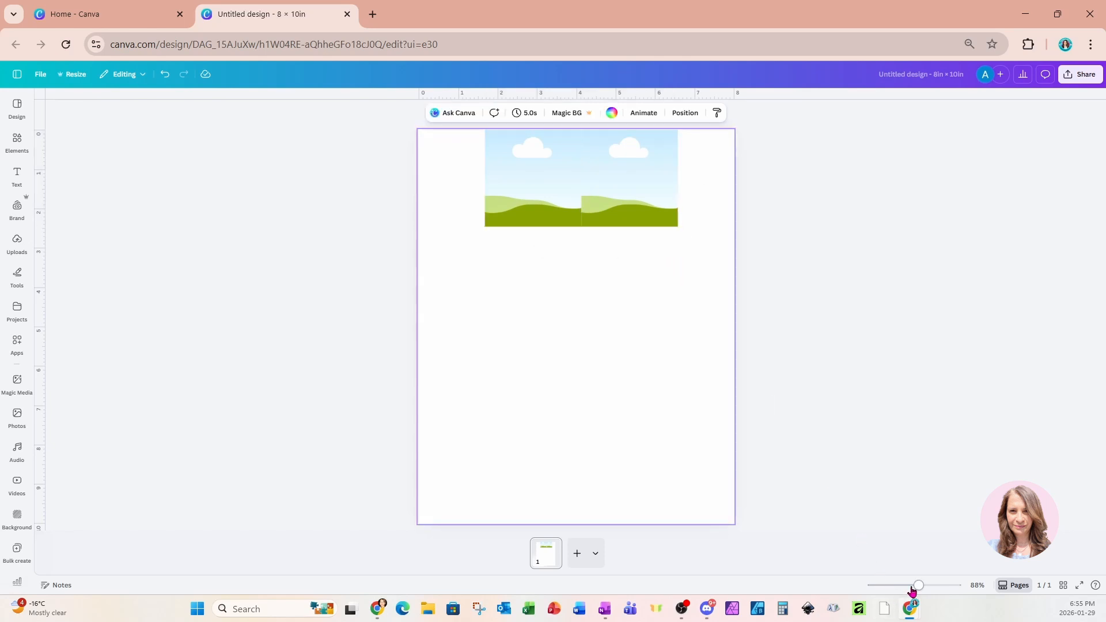
drag(919, 585, 932, 583)
scroll(846, 521, up, 4)
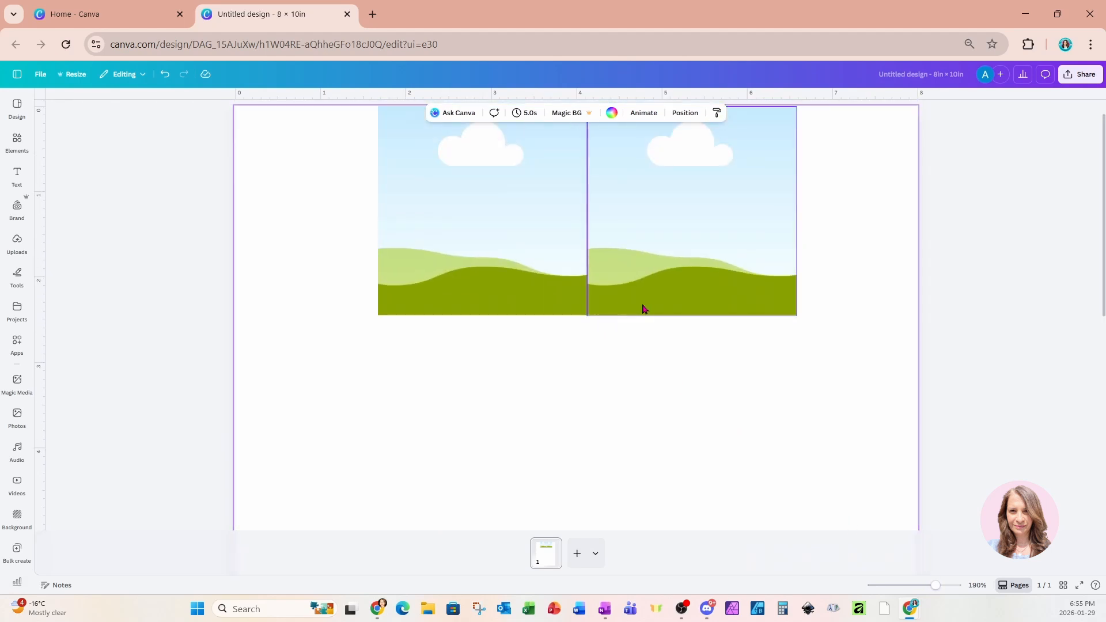
click(644, 309)
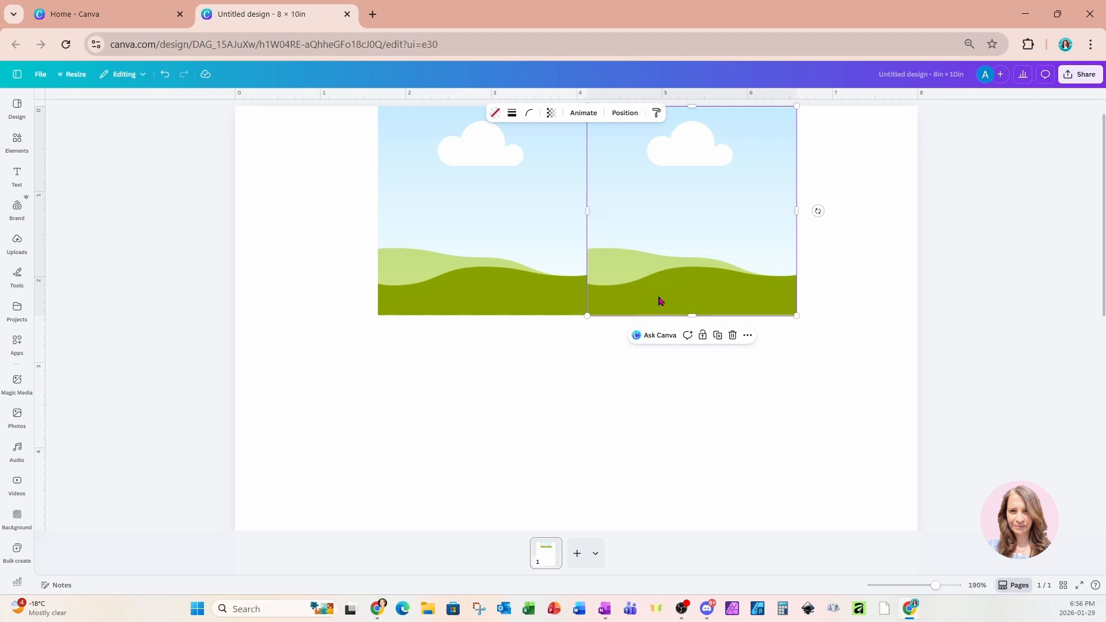
drag(662, 300, 659, 301)
click(660, 371)
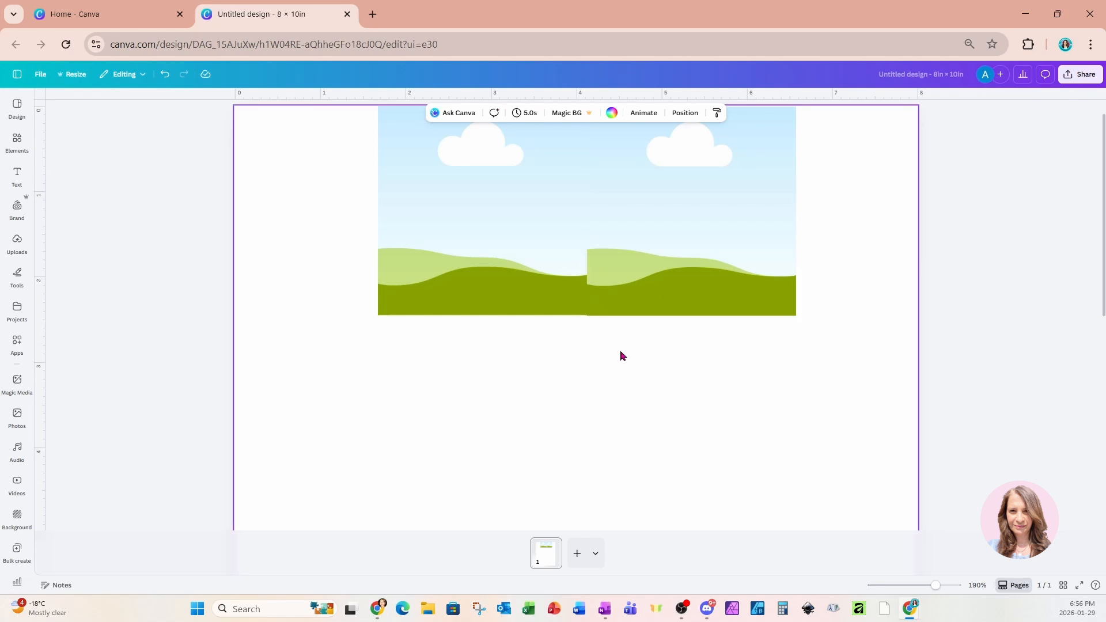
drag(340, 206, 837, 322)
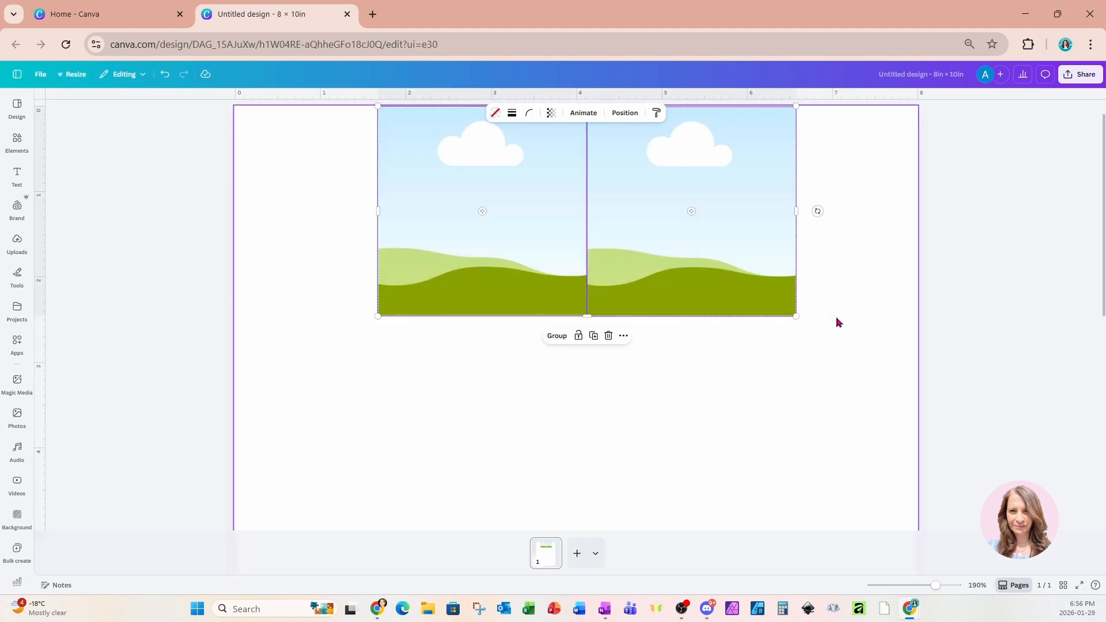
scroll(845, 447, down, 5)
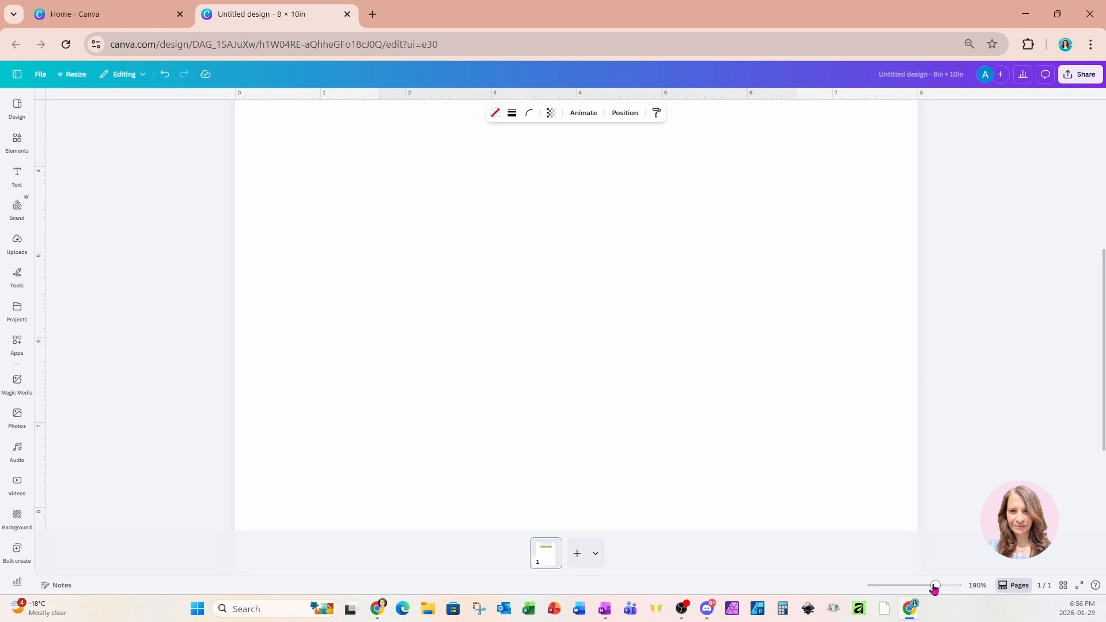
drag(934, 586, 917, 585)
Paste a copy of the two frames and place it along the bottom of the page.
click(662, 471)
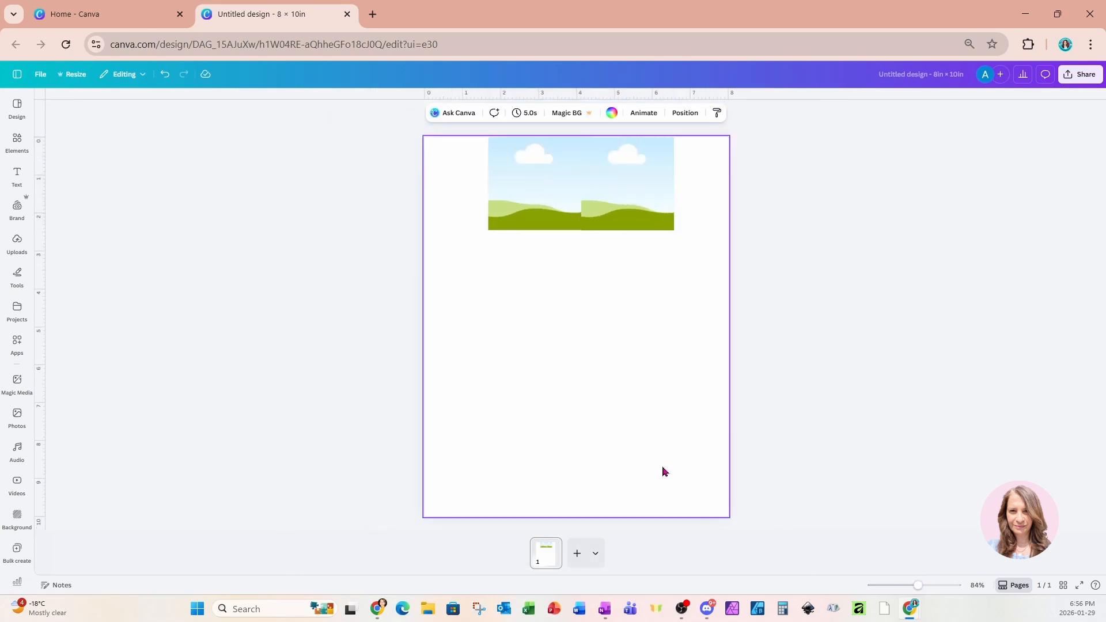
key(ctrl+v)
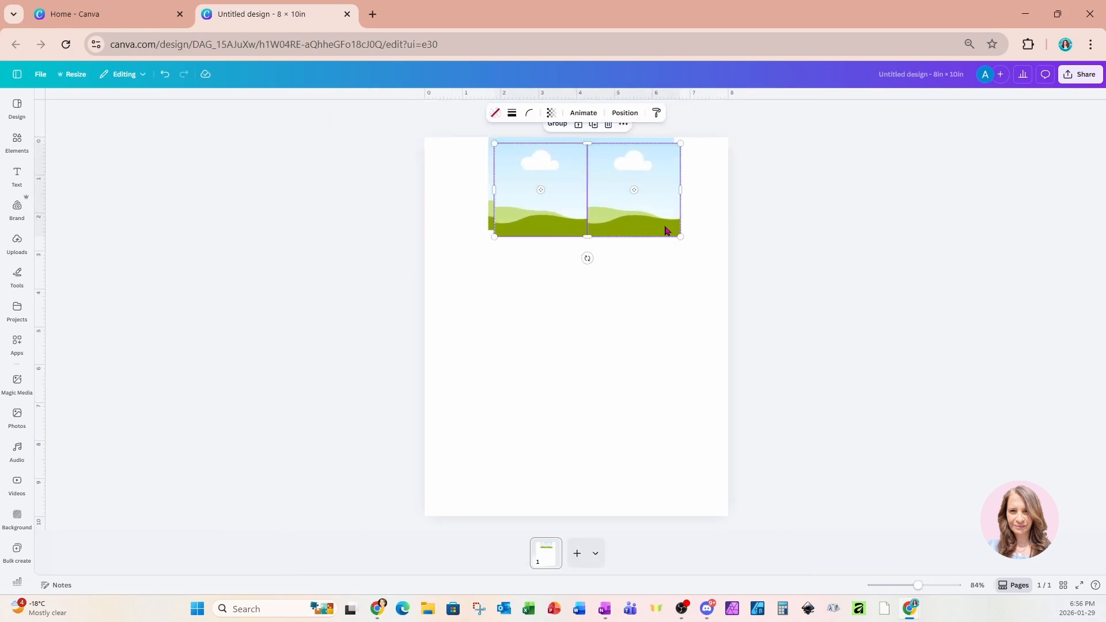
drag(654, 218, 644, 488)
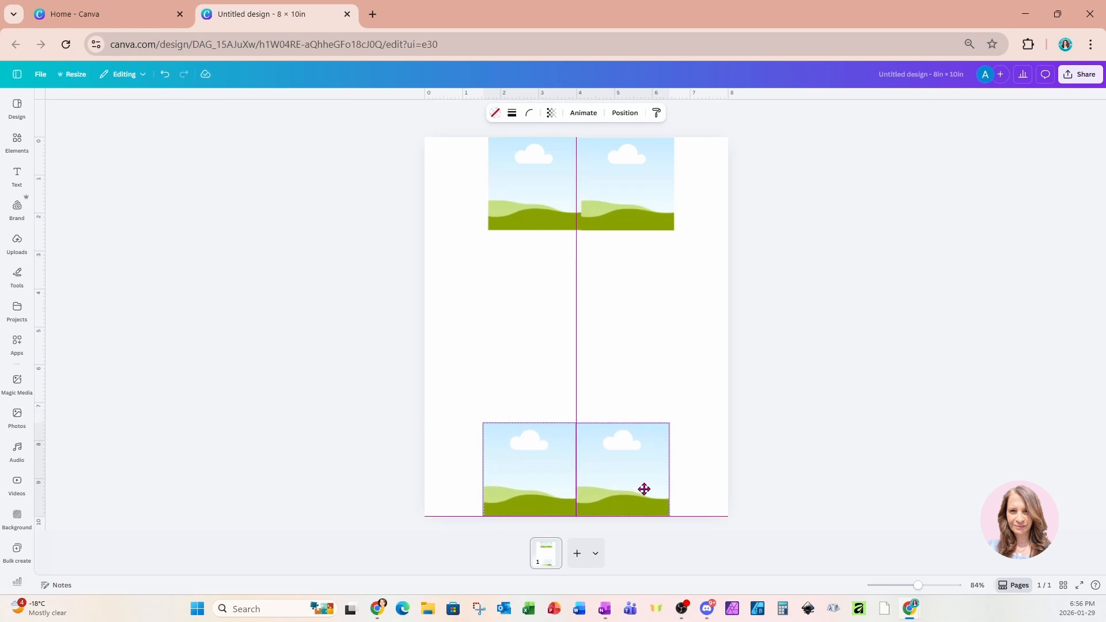
drag(644, 489, 645, 490)
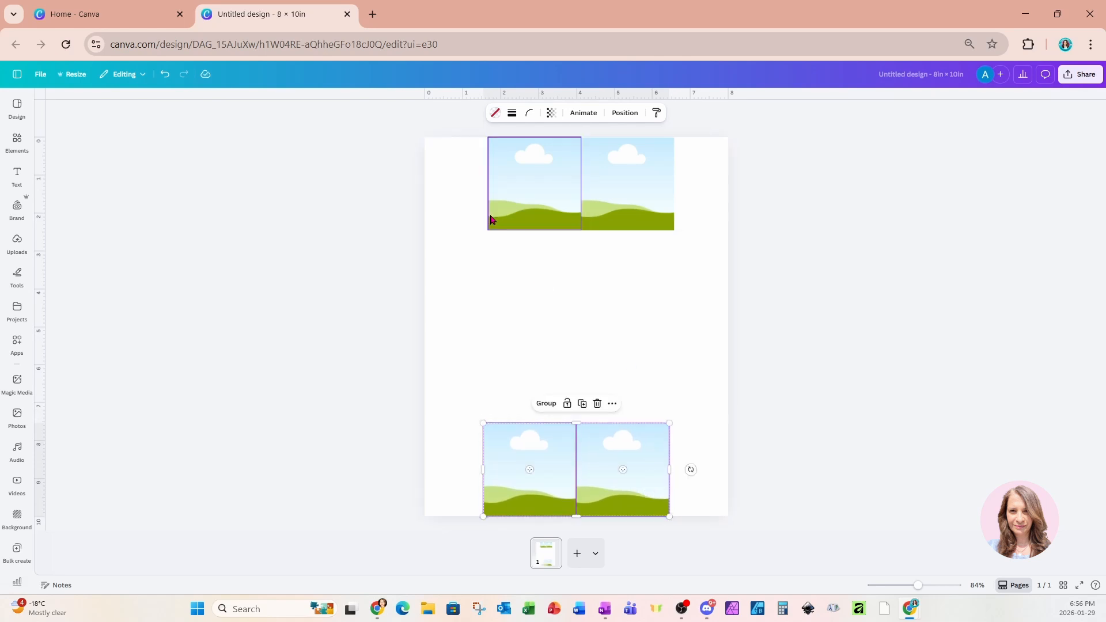
Duplicate the top-left frame and stretch it into one large frame filling the middle.
drag(463, 178, 652, 215)
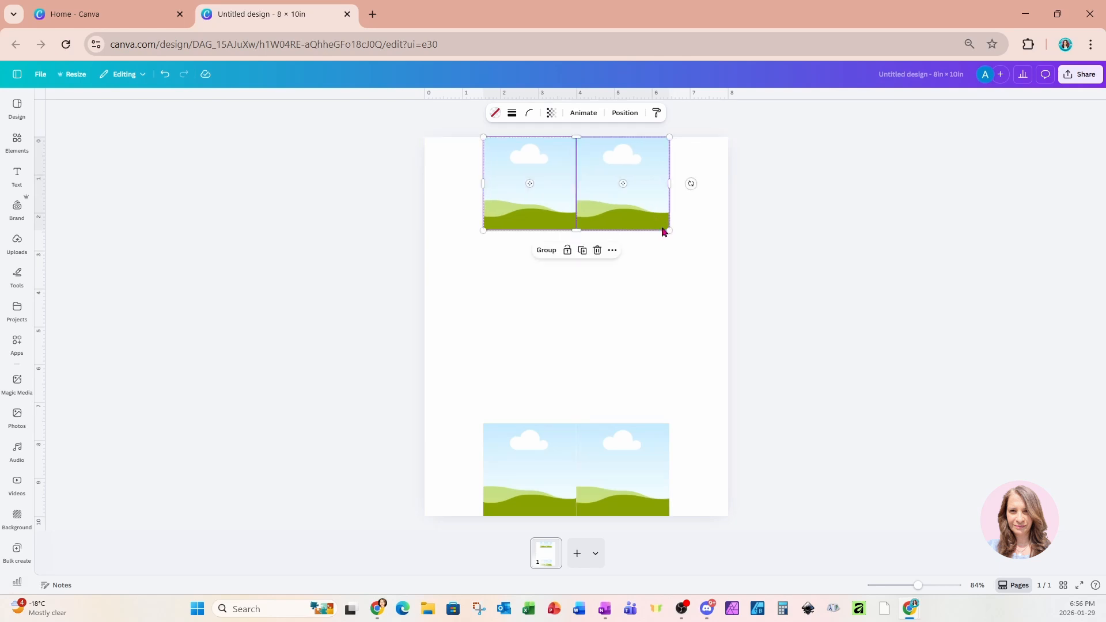
click(679, 274)
click(554, 201)
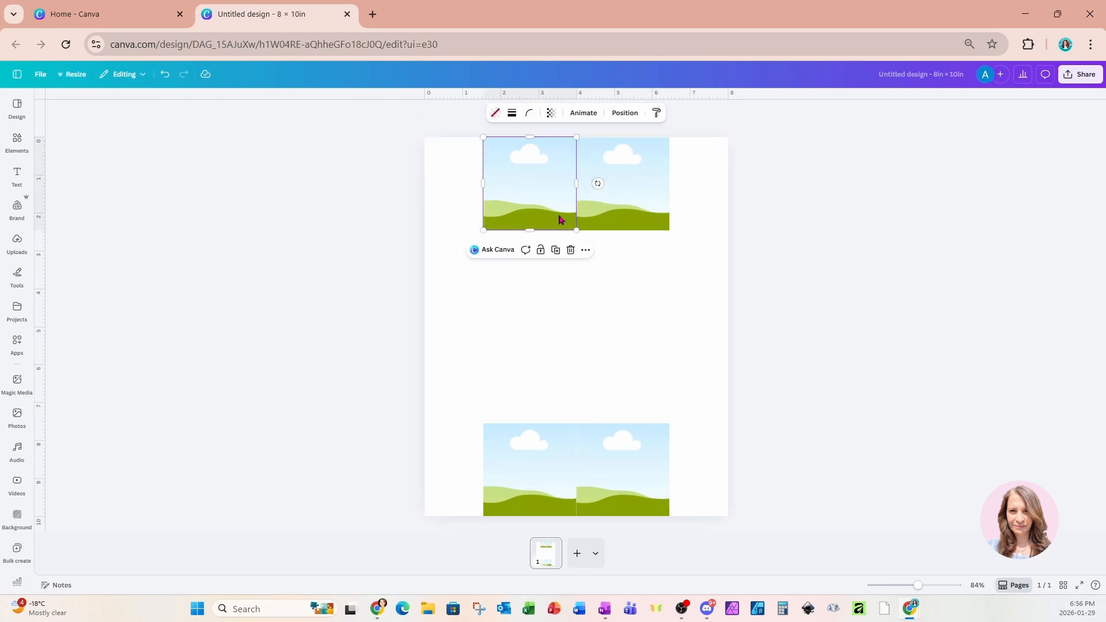
click(570, 254)
drag(550, 233, 543, 345)
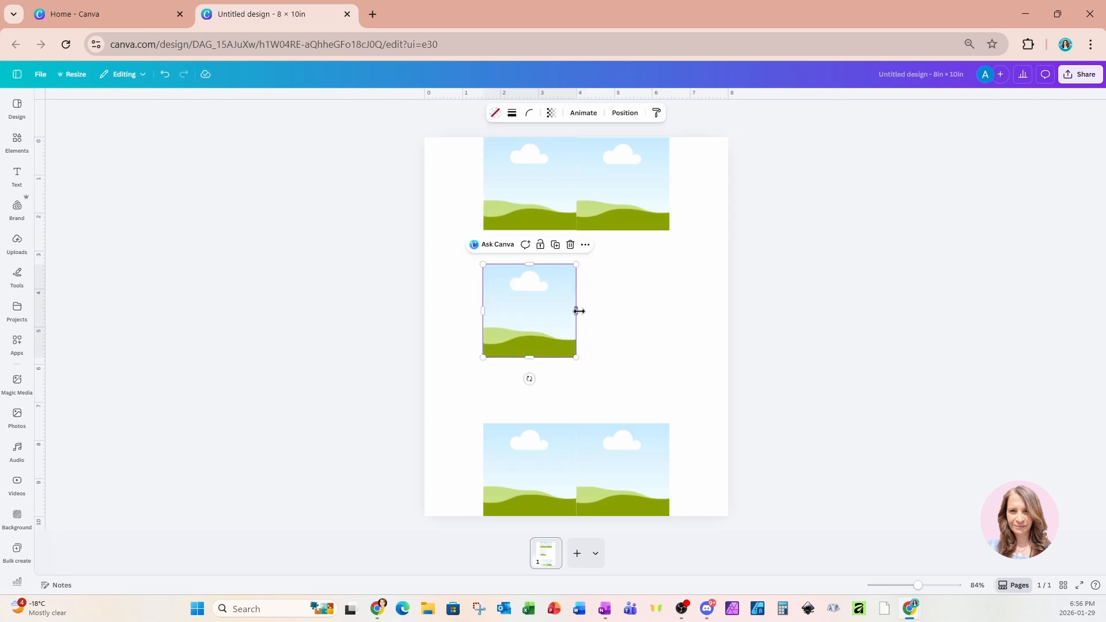
drag(576, 310, 670, 314)
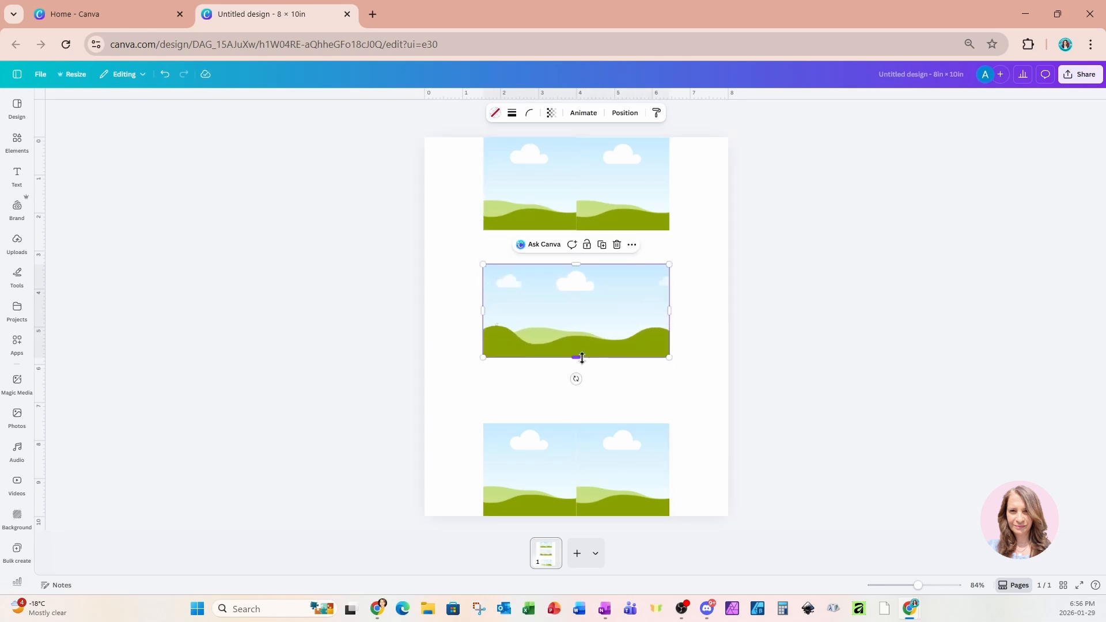
drag(575, 357, 576, 423)
Make the top pair of frames taller and line up the left edges of the frame column.
click(656, 222)
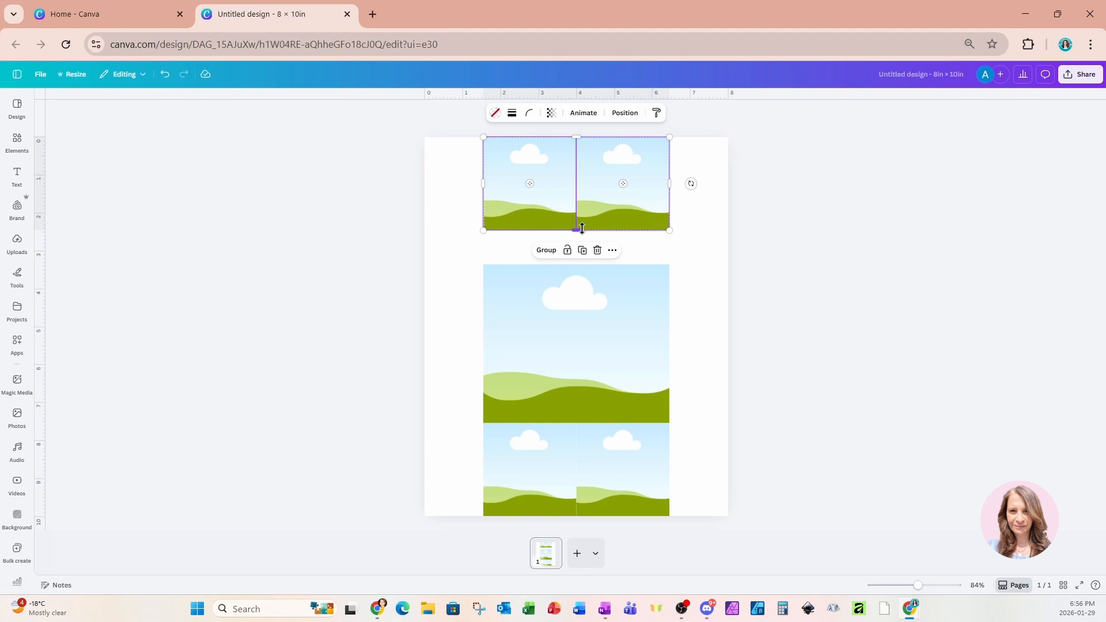
mouse_move(576, 231)
mouse_down()
mouse_move(579, 266)
mouse_move(576, 248)
mouse_up()
click(600, 288)
click(749, 260)
drag(375, 184, 521, 482)
drag(483, 327, 489, 327)
click(793, 234)
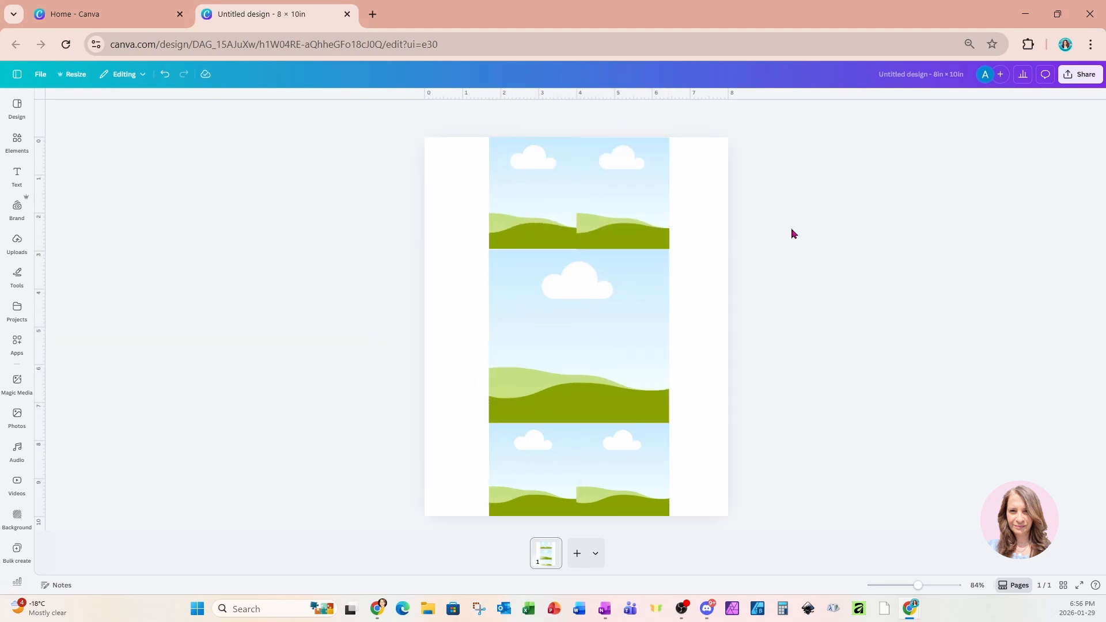
click(713, 173)
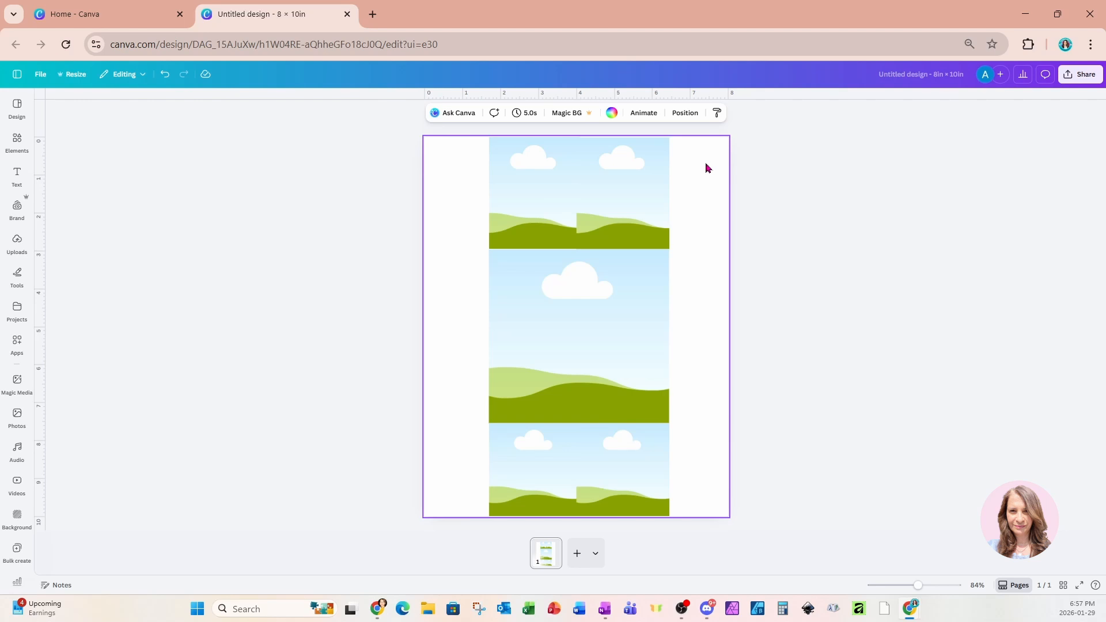
Change the page background colour to the deep purple swatch.
click(612, 113)
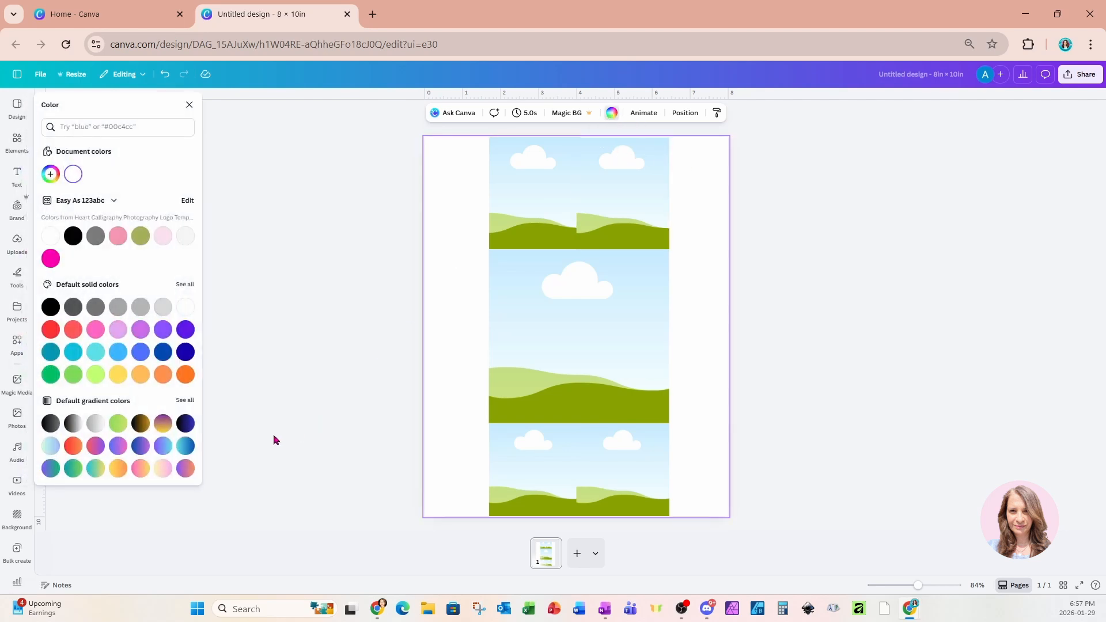
click(184, 330)
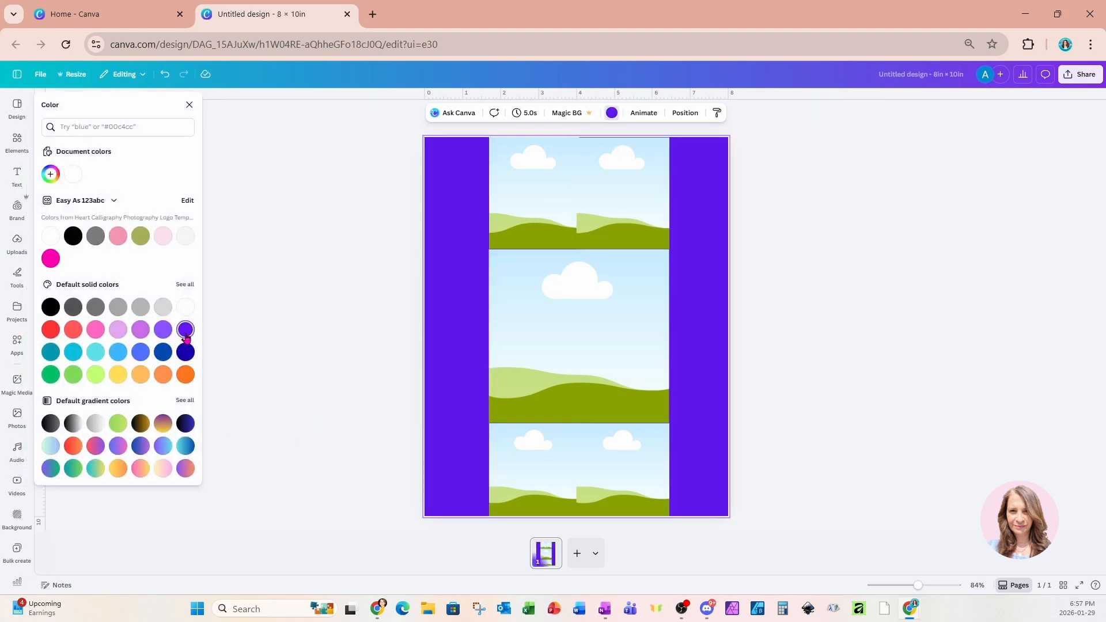
click(17, 141)
click(46, 101)
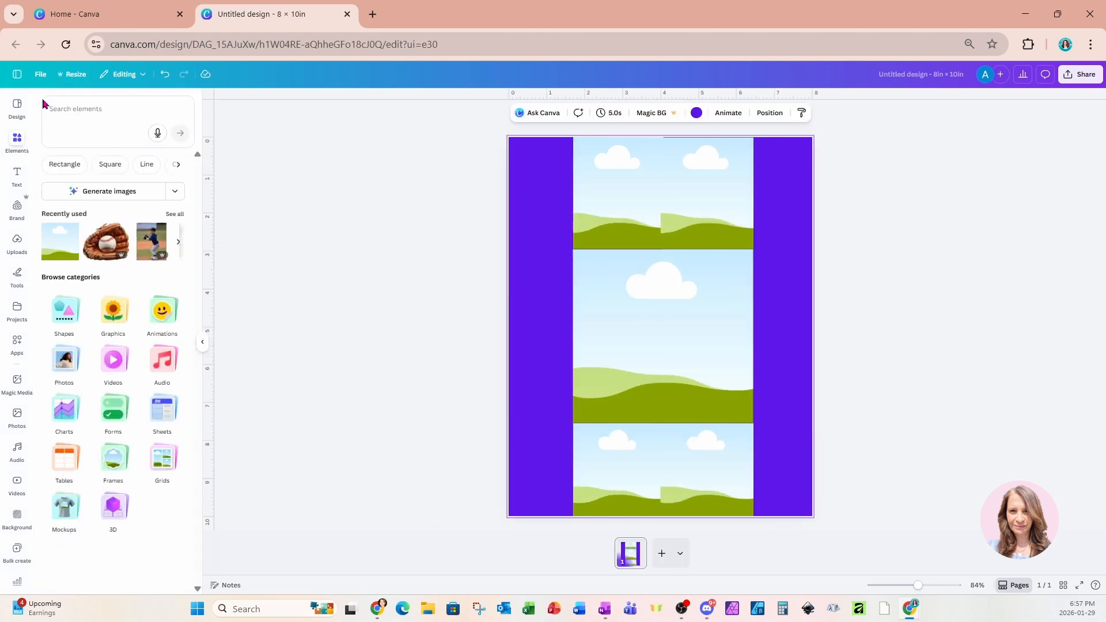
Add the baseball glove image, rotate it to -57.8° and enlarge it to 13.64 × 11.1 in over the page.
click(105, 260)
drag(564, 381, 505, 431)
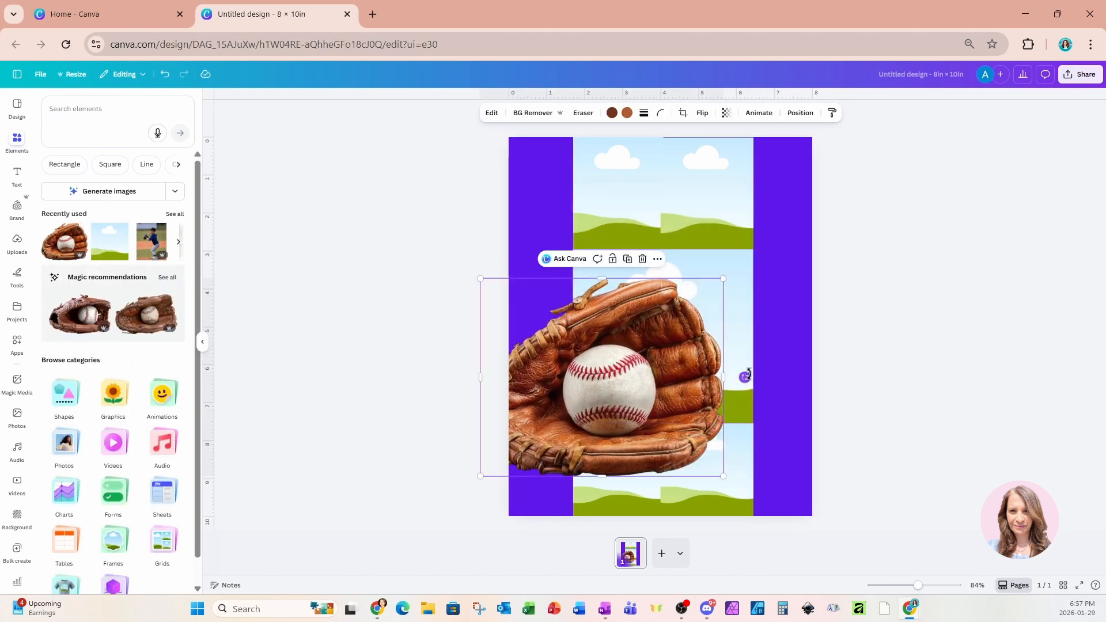
drag(745, 377, 735, 321)
drag(601, 405, 596, 402)
drag(744, 421, 788, 368)
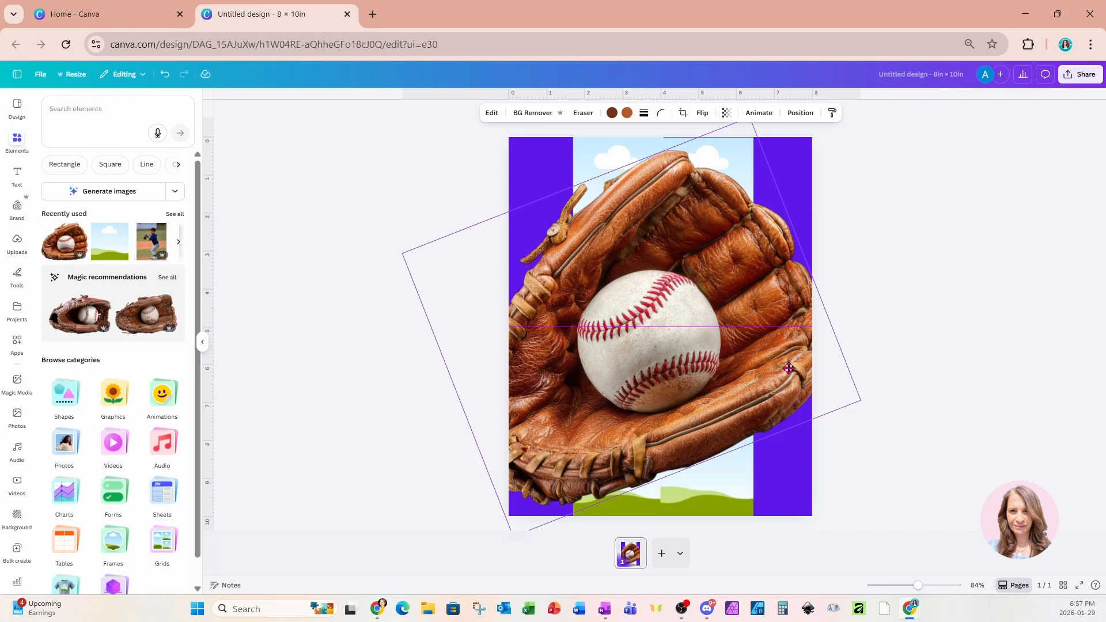
drag(788, 368, 728, 388)
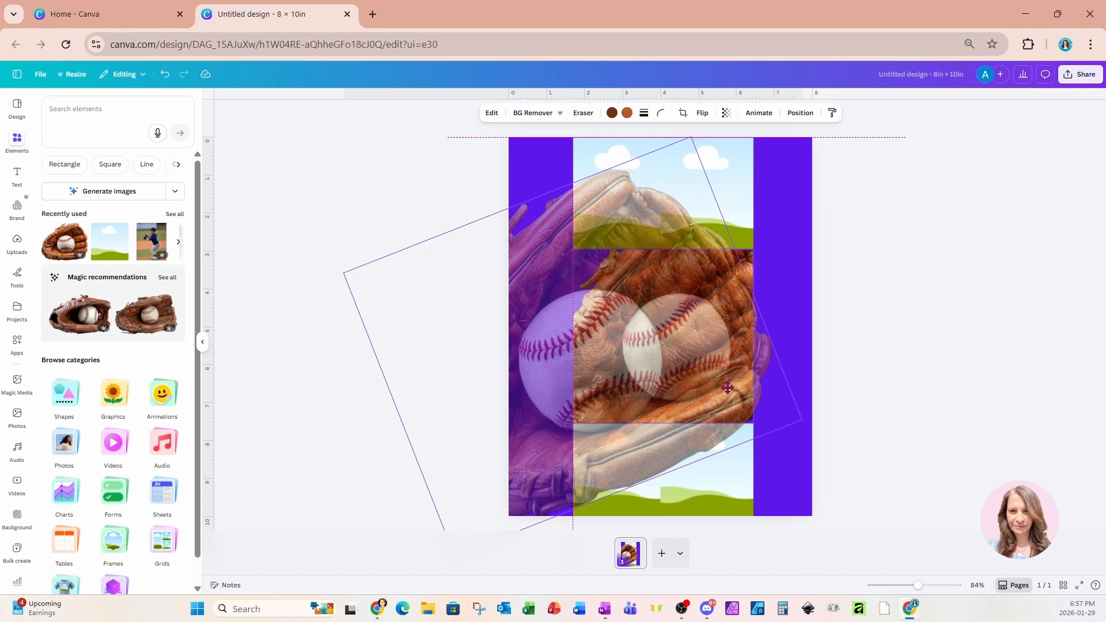
drag(728, 388, 789, 377)
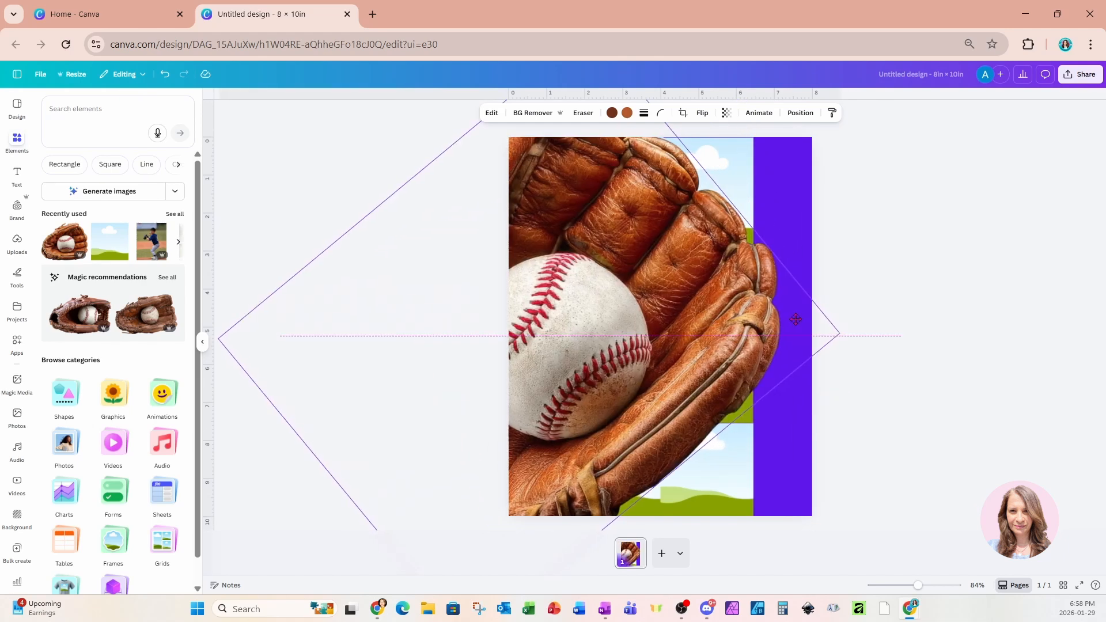
drag(796, 320, 798, 315)
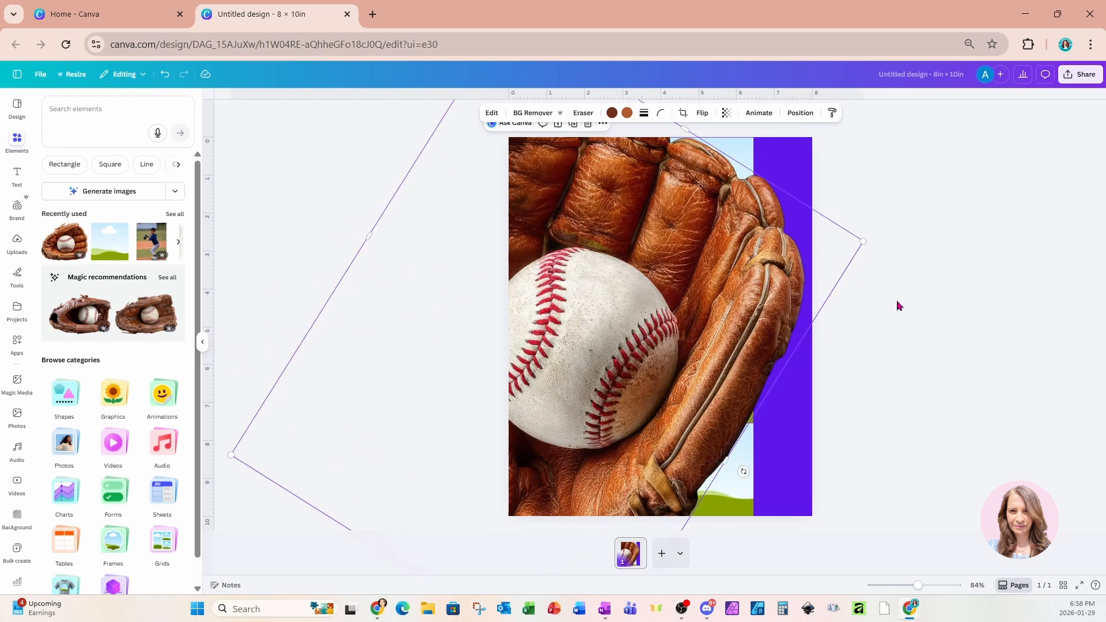
click(899, 306)
click(797, 306)
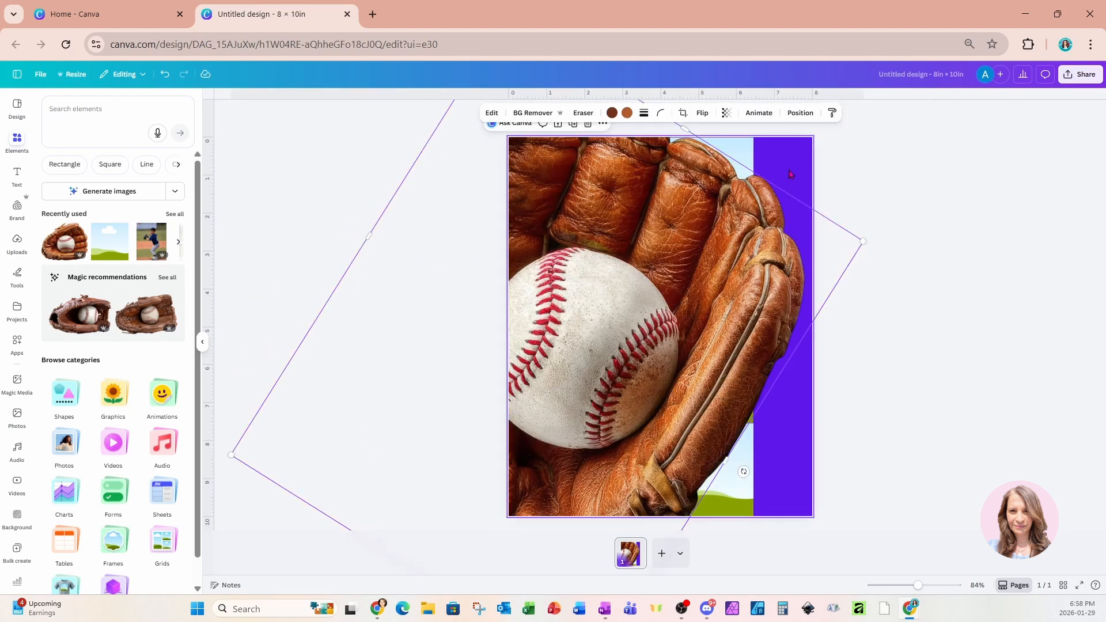
click(799, 113)
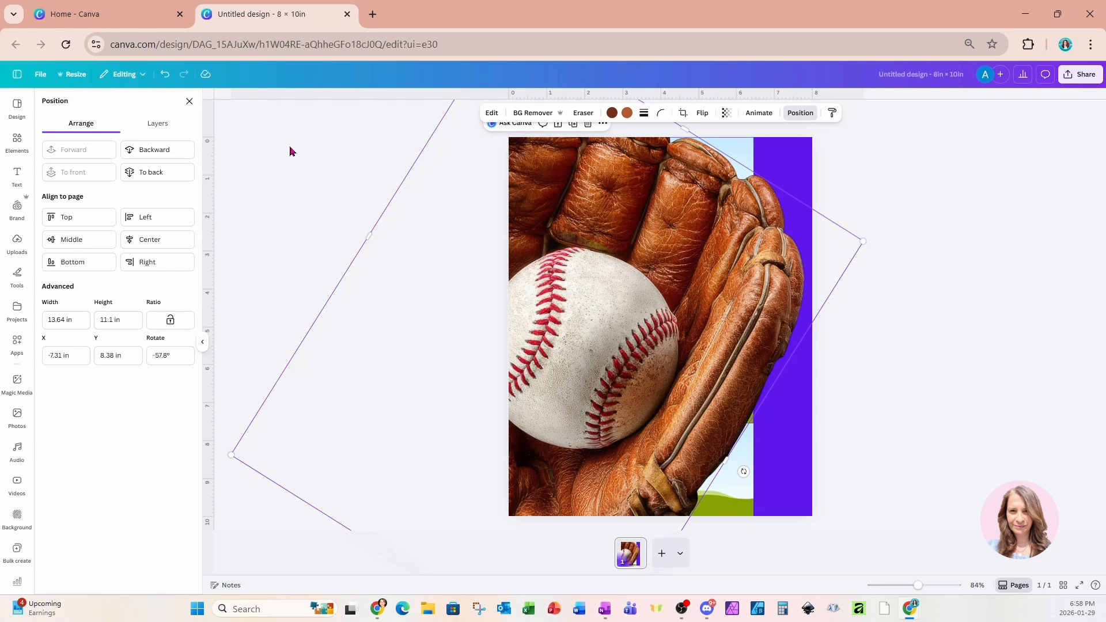
Move the glove layer just above the purple background, behind the frames, and set its transparency to 37.
click(167, 134)
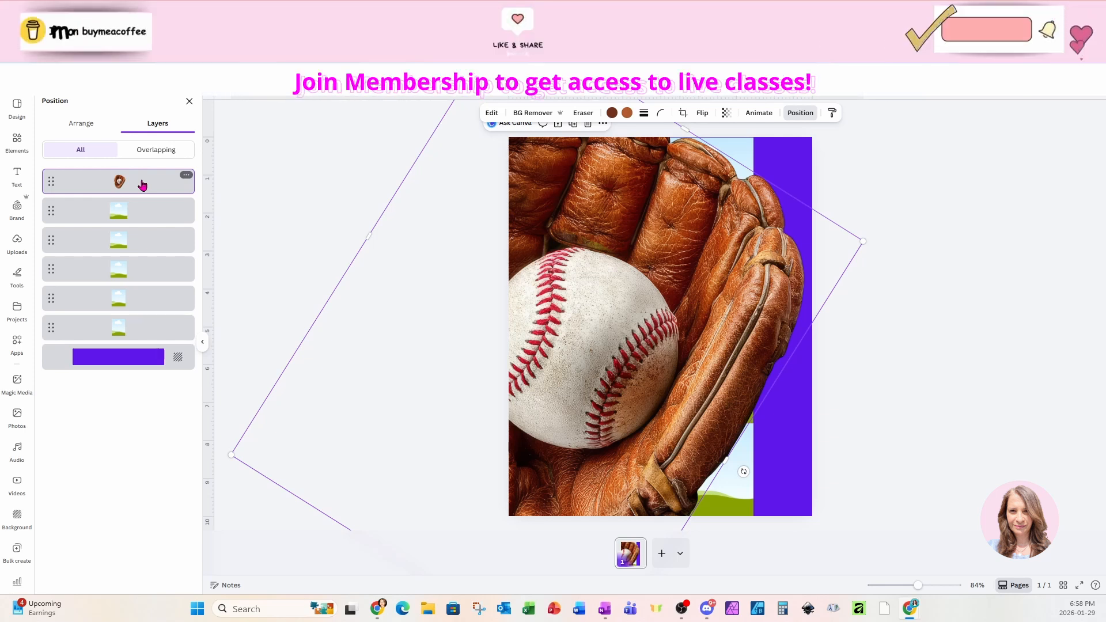
drag(142, 184, 138, 342)
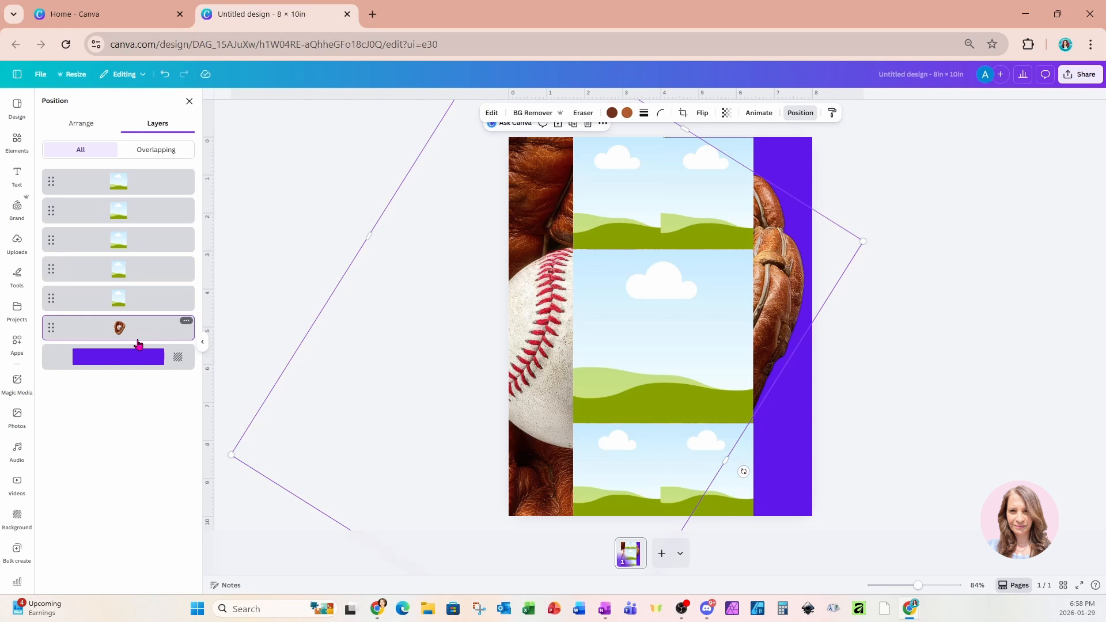
click(726, 113)
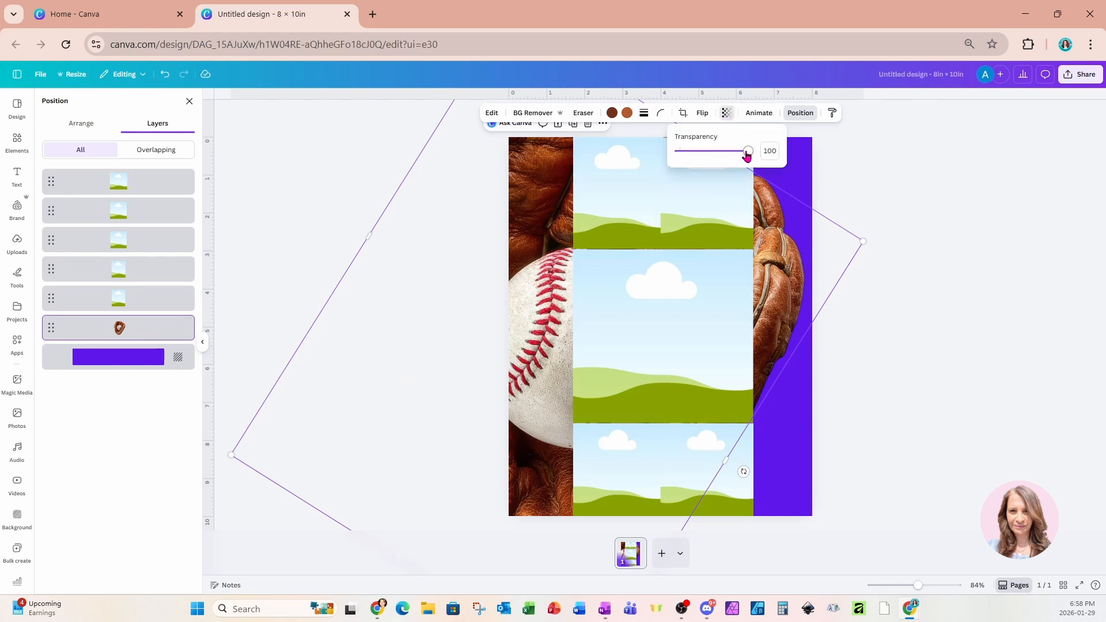
drag(747, 154, 707, 156)
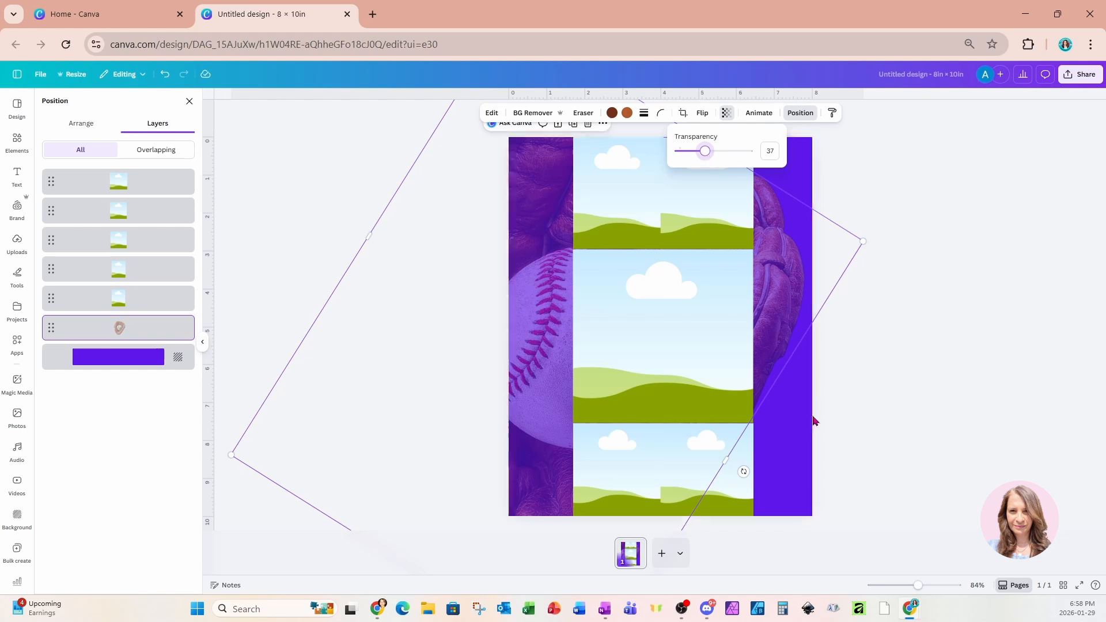
click(801, 435)
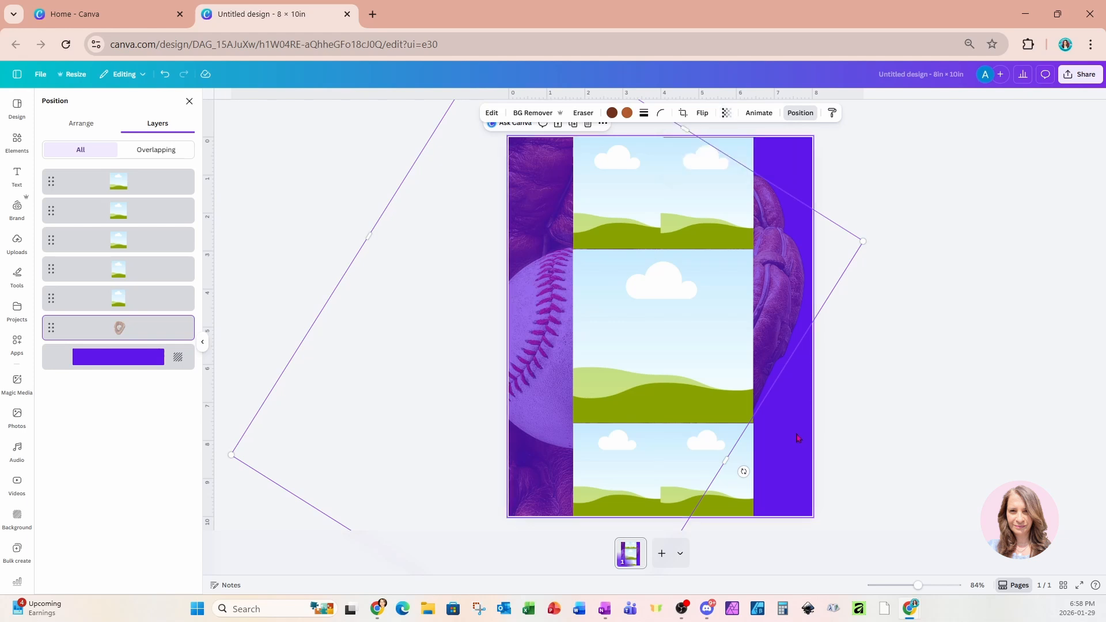
Add a heading with the first name and shrink it into the page's top-left corner.
click(17, 178)
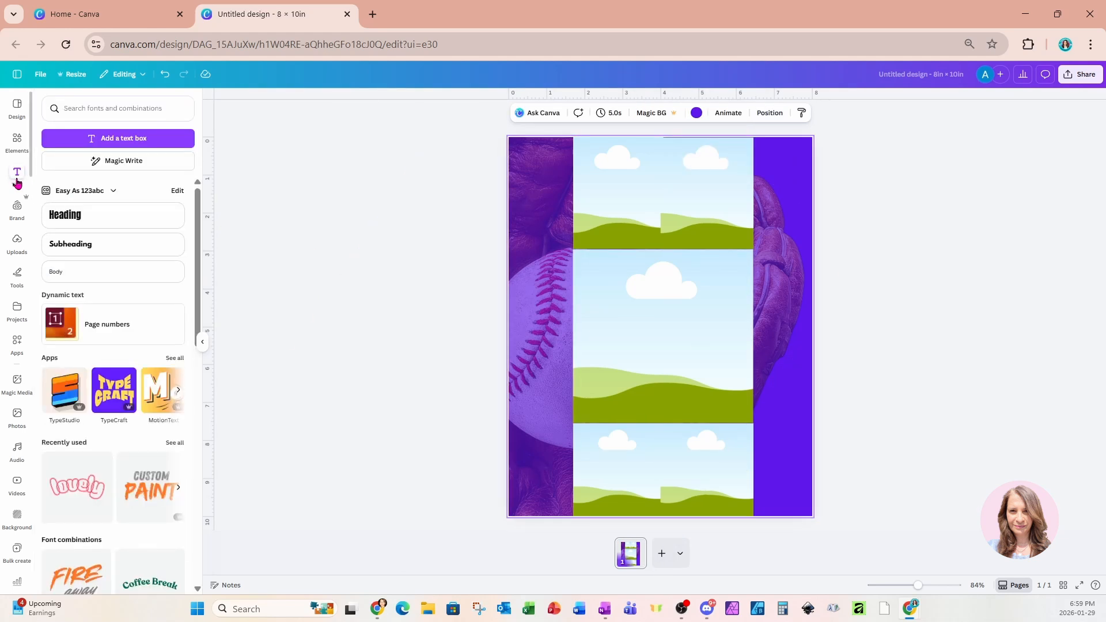
click(69, 217)
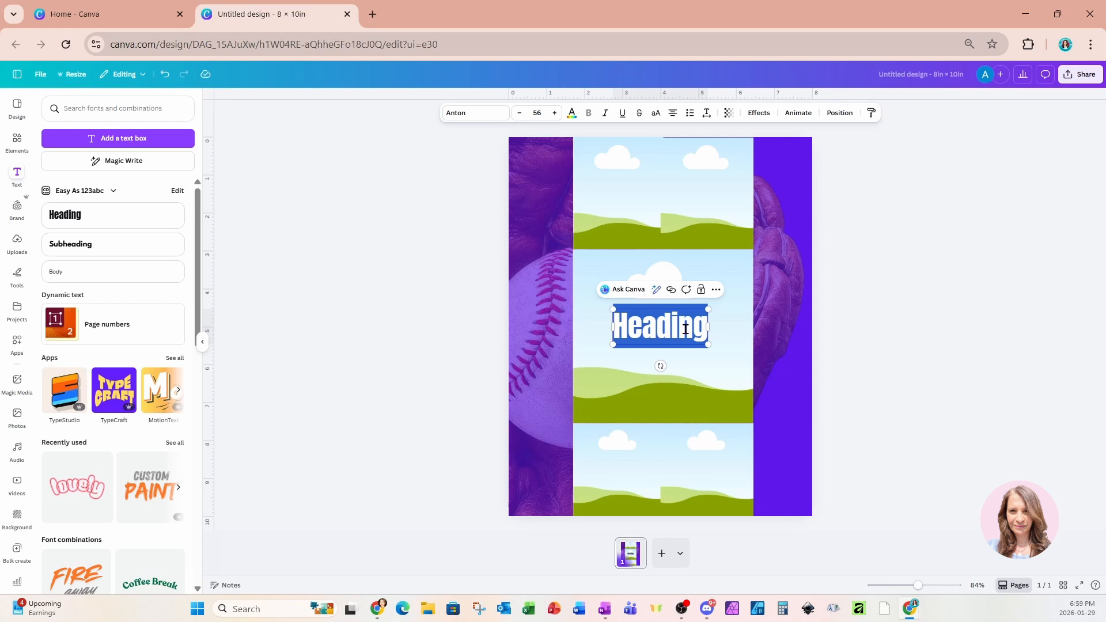
text(M)
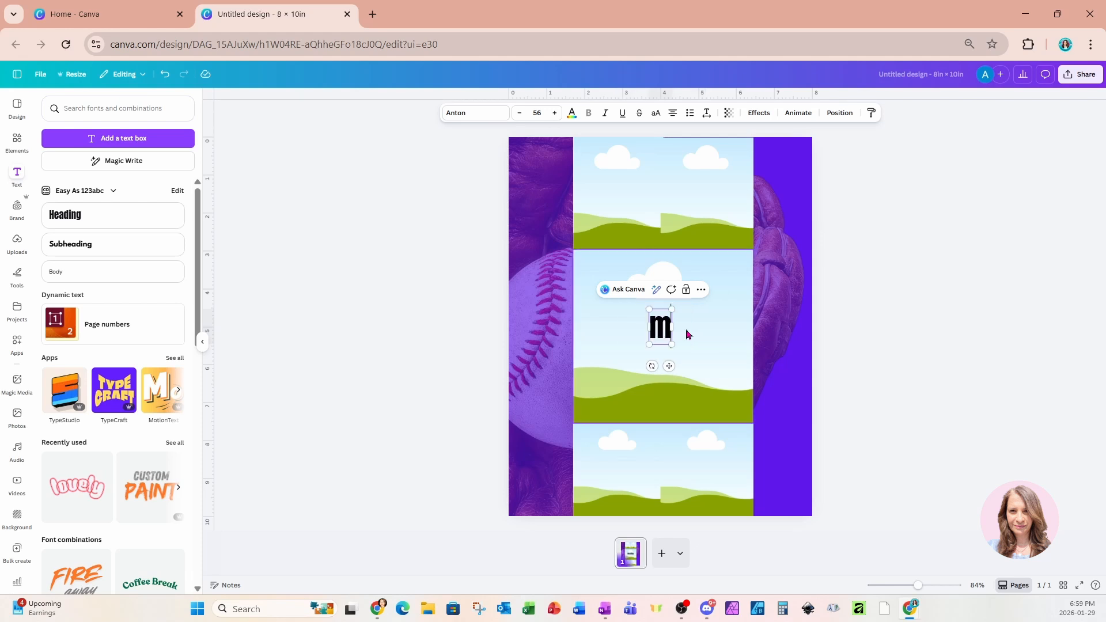
key(BackSpace)
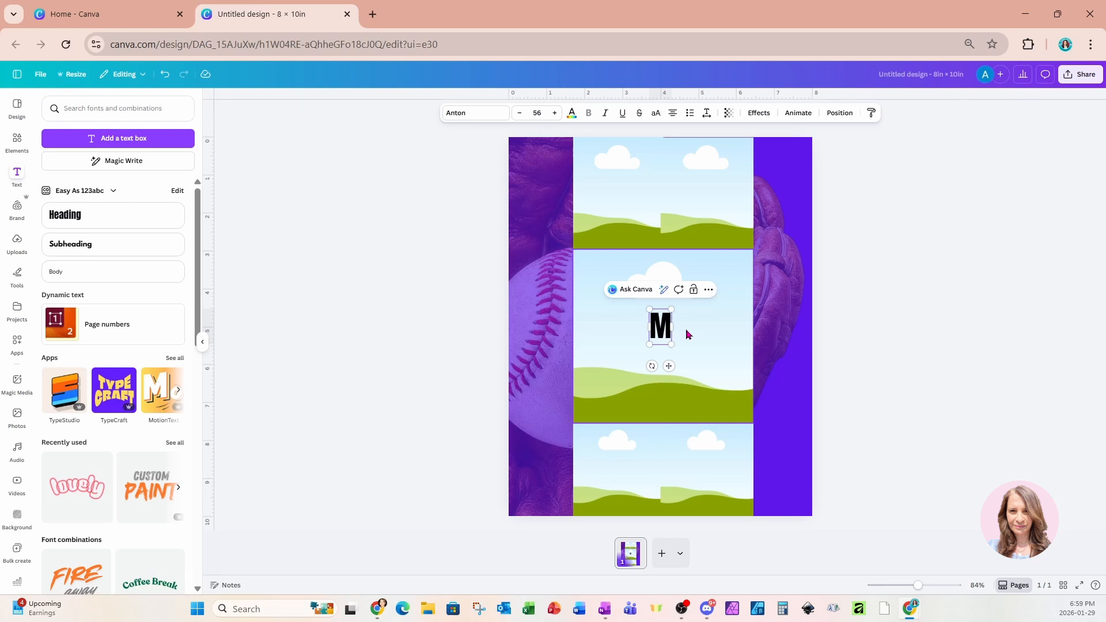
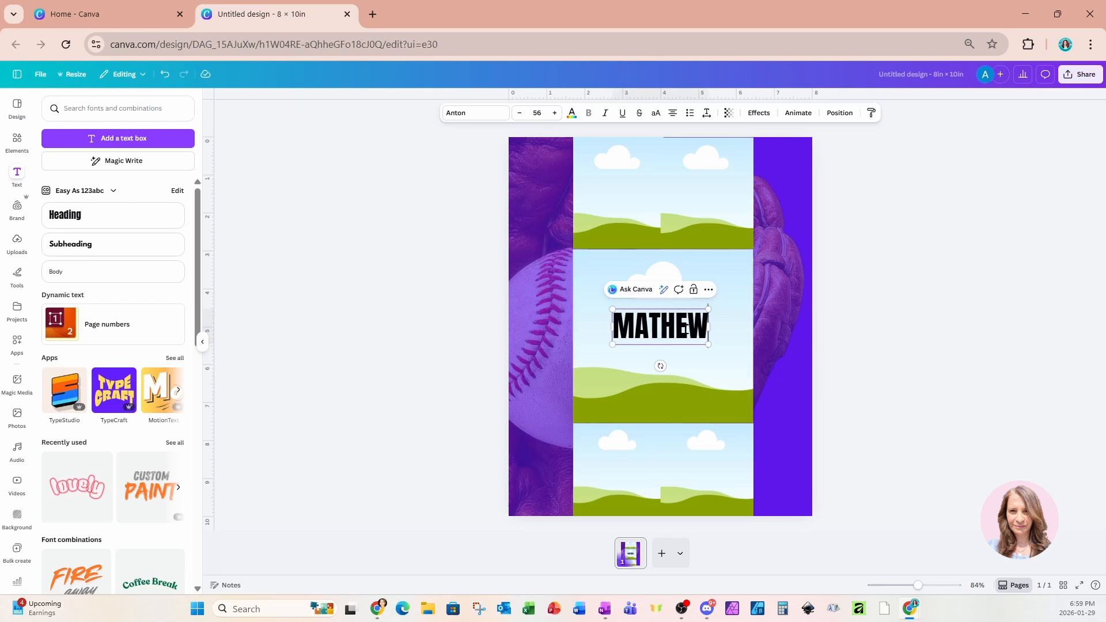
click(821, 321)
click(691, 325)
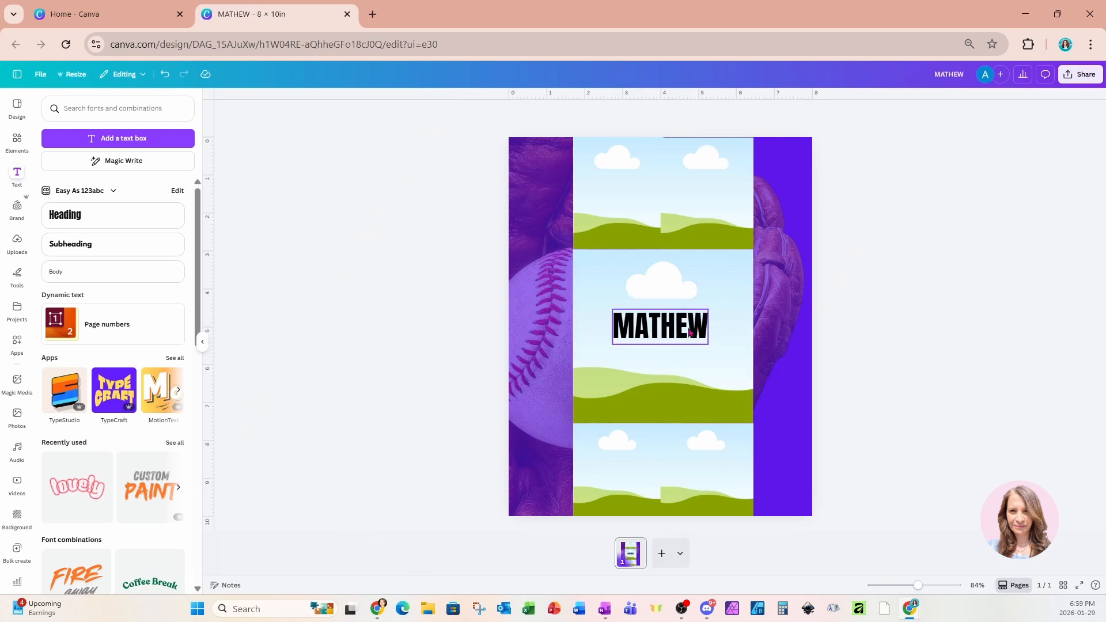
drag(690, 325, 591, 166)
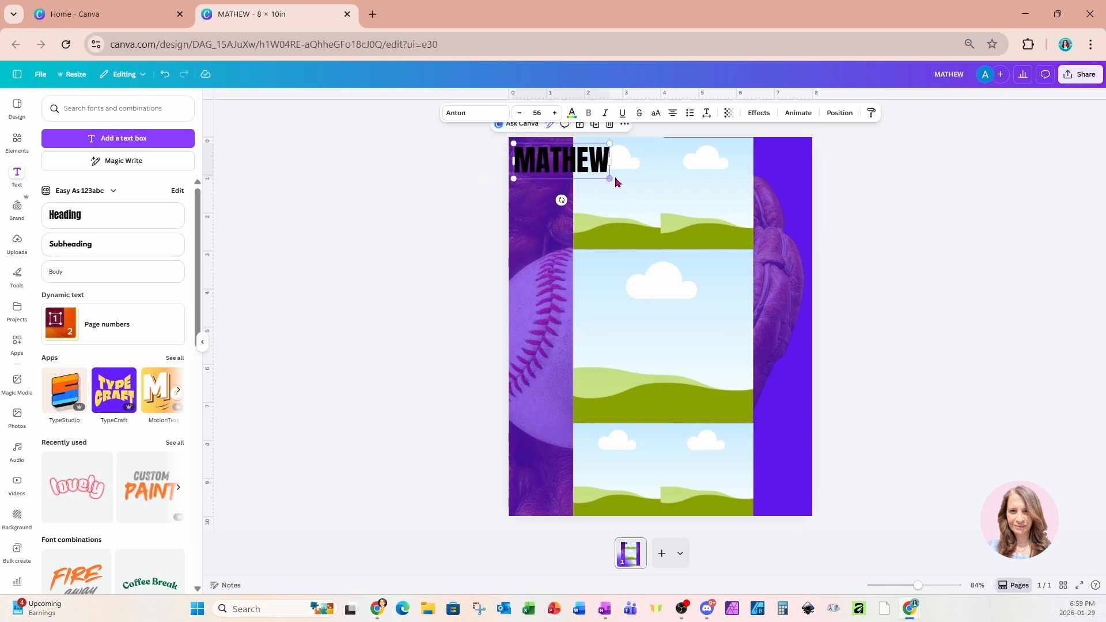
drag(611, 178, 568, 171)
Make the first-name text white with a black Outline effect at thickness 132.
click(571, 112)
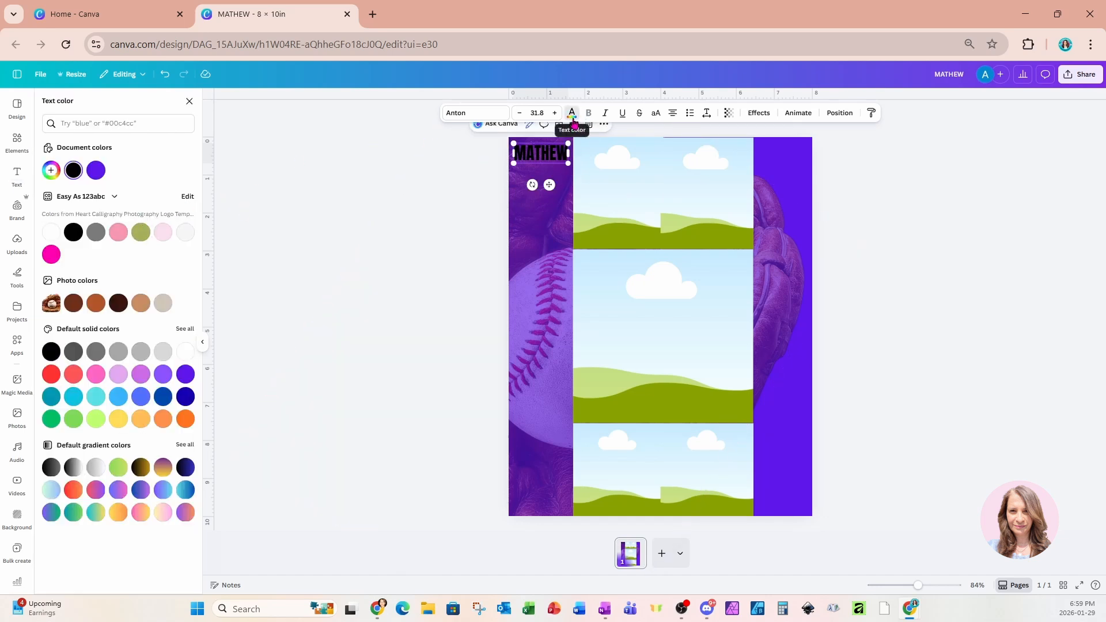
click(52, 233)
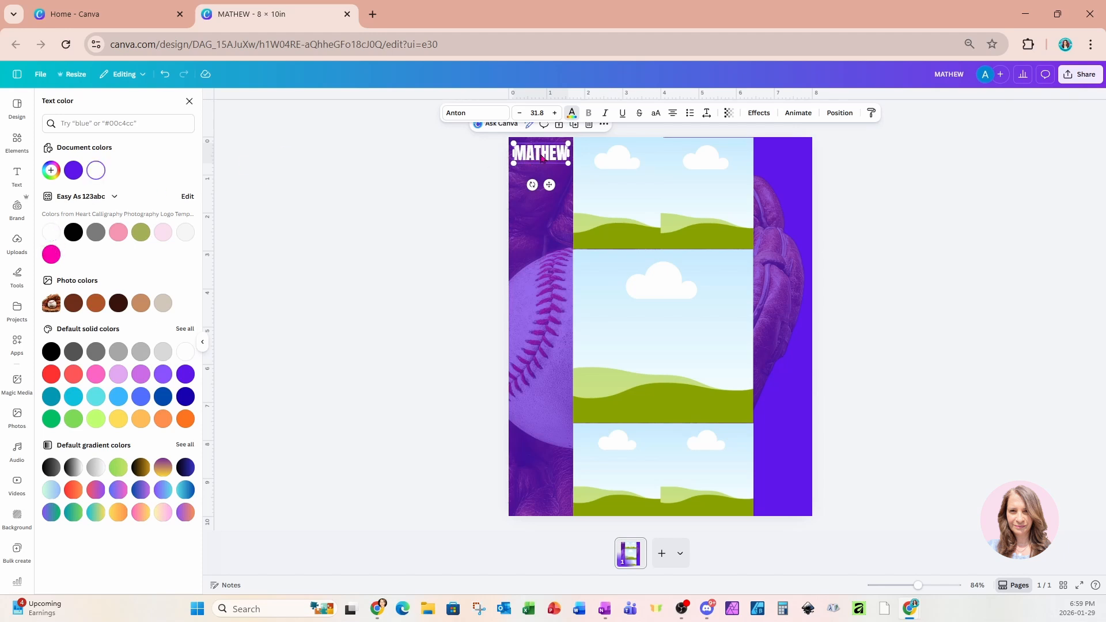
click(758, 113)
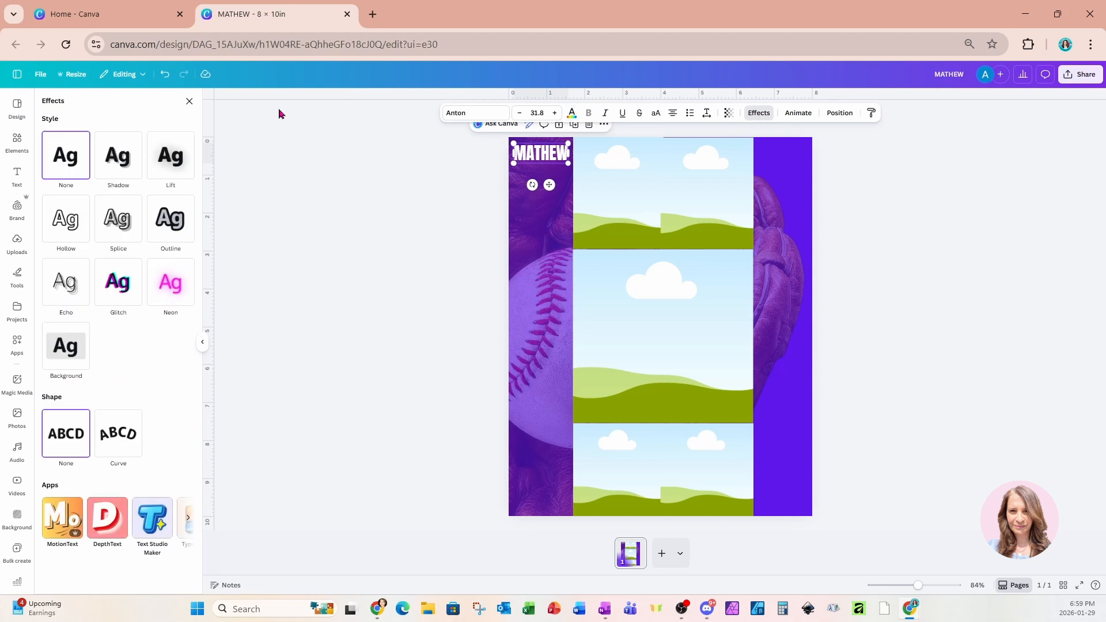
click(173, 241)
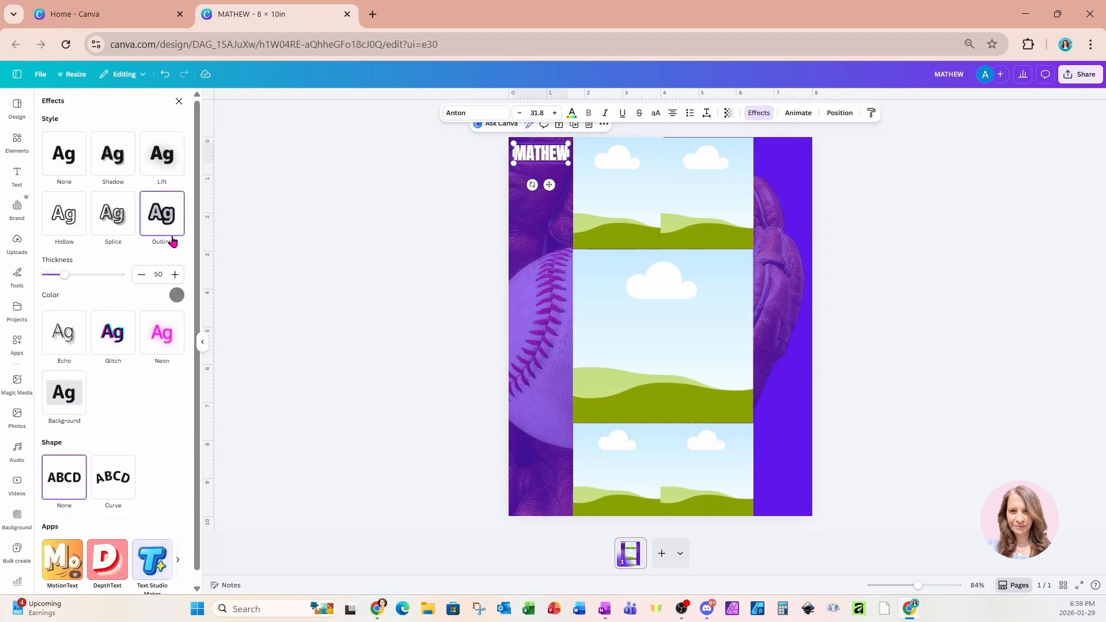
click(176, 295)
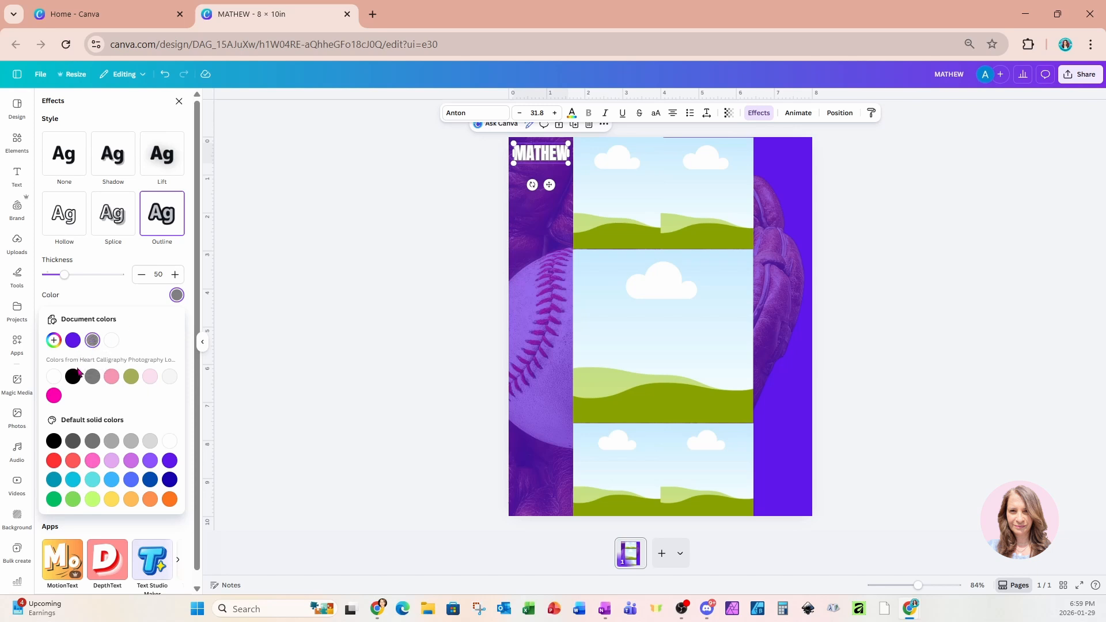
click(73, 379)
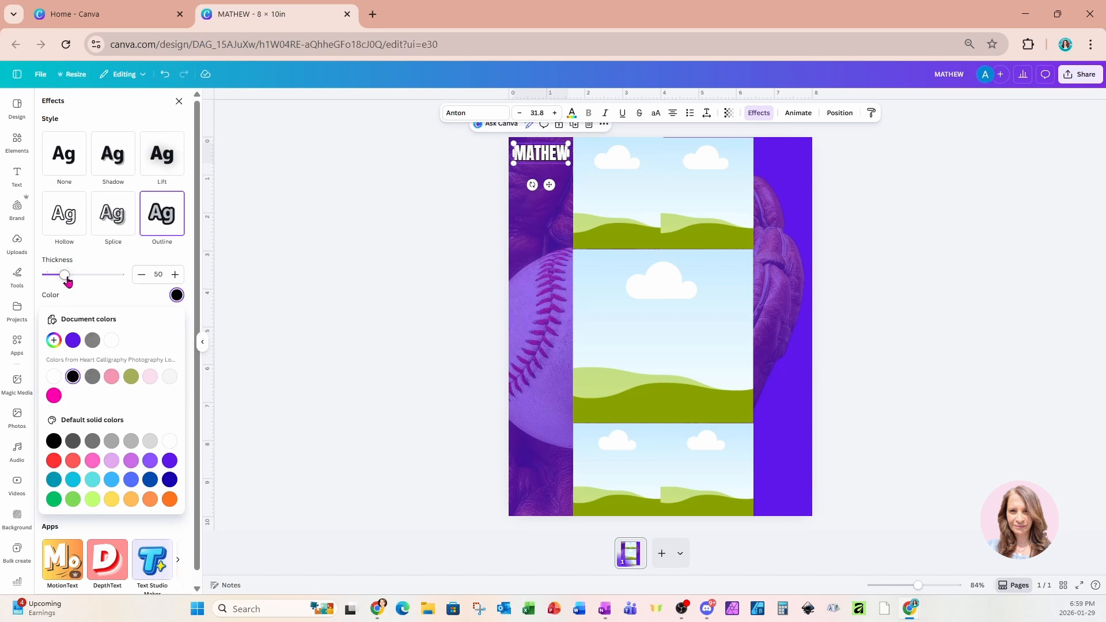
drag(65, 275, 95, 281)
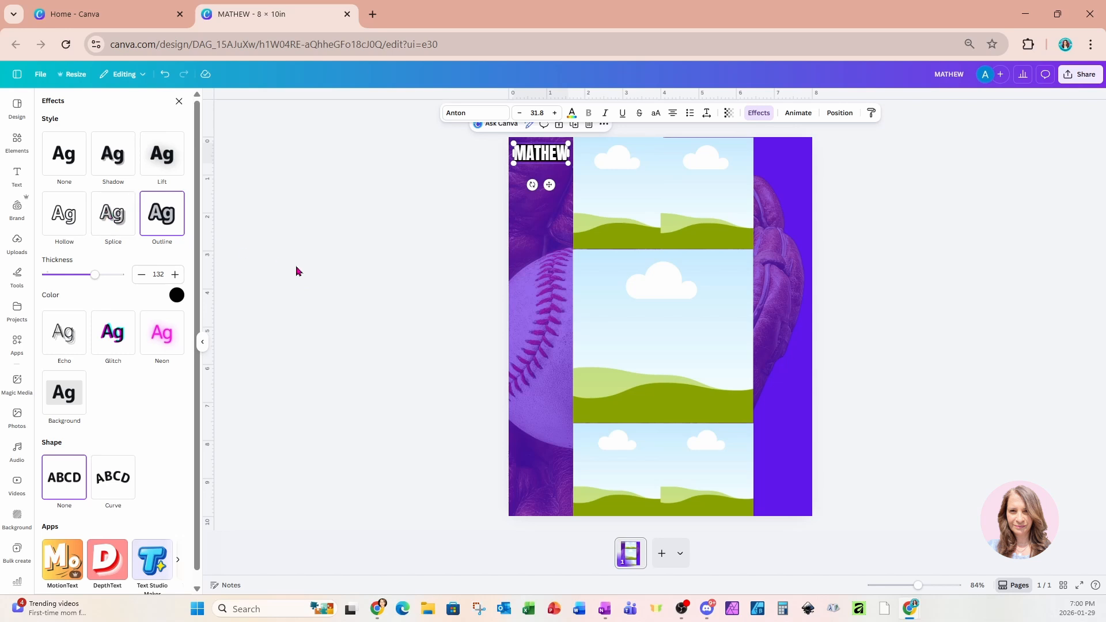
Add a new text box below the first name and raise its font size.
click(532, 326)
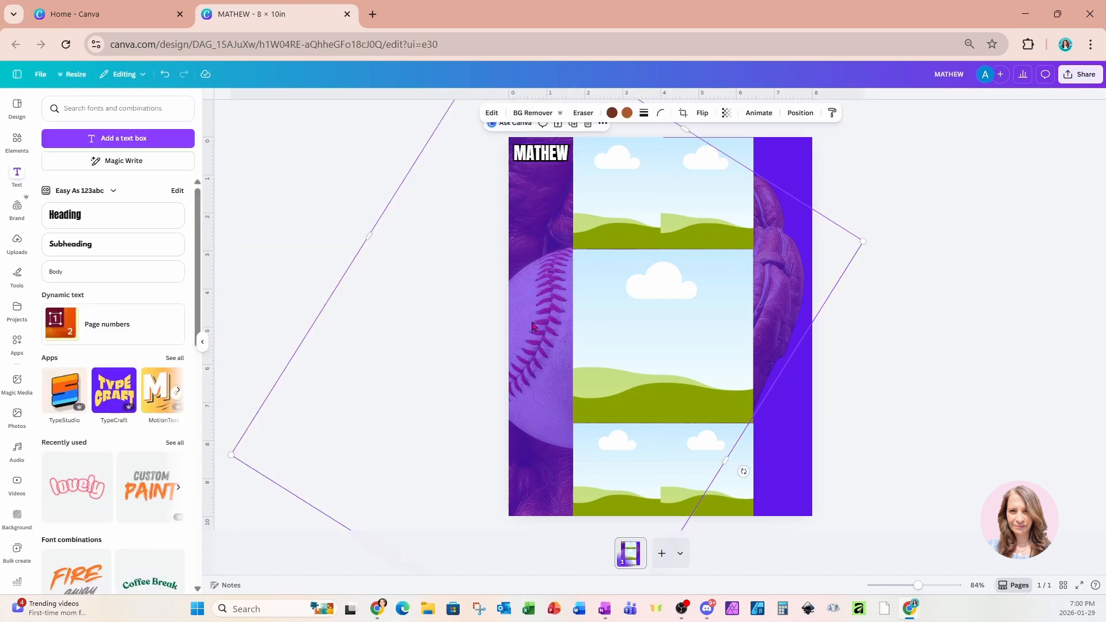
key(t)
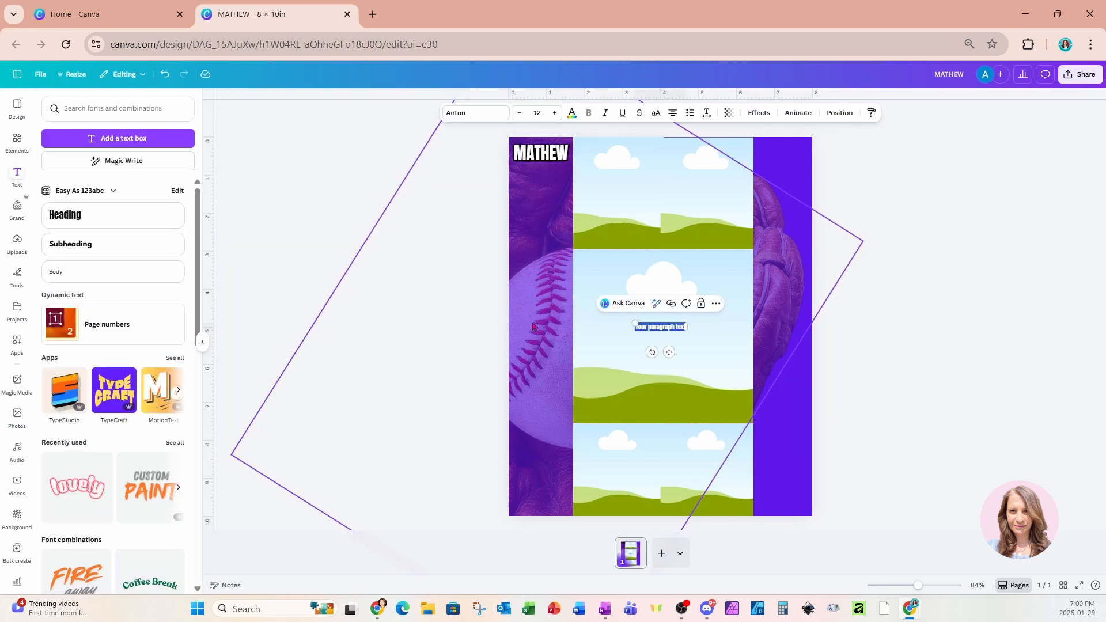
drag(668, 351, 550, 201)
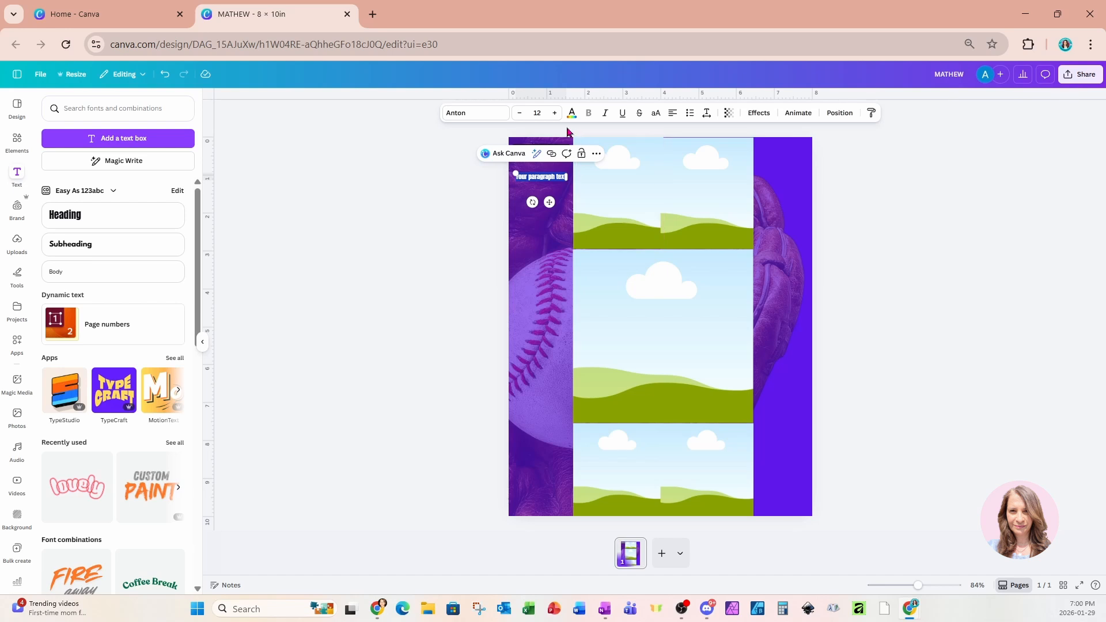
click(554, 114)
click(554, 113)
click(554, 113)
click(554, 113)
click(554, 114)
click(554, 113)
click(554, 113)
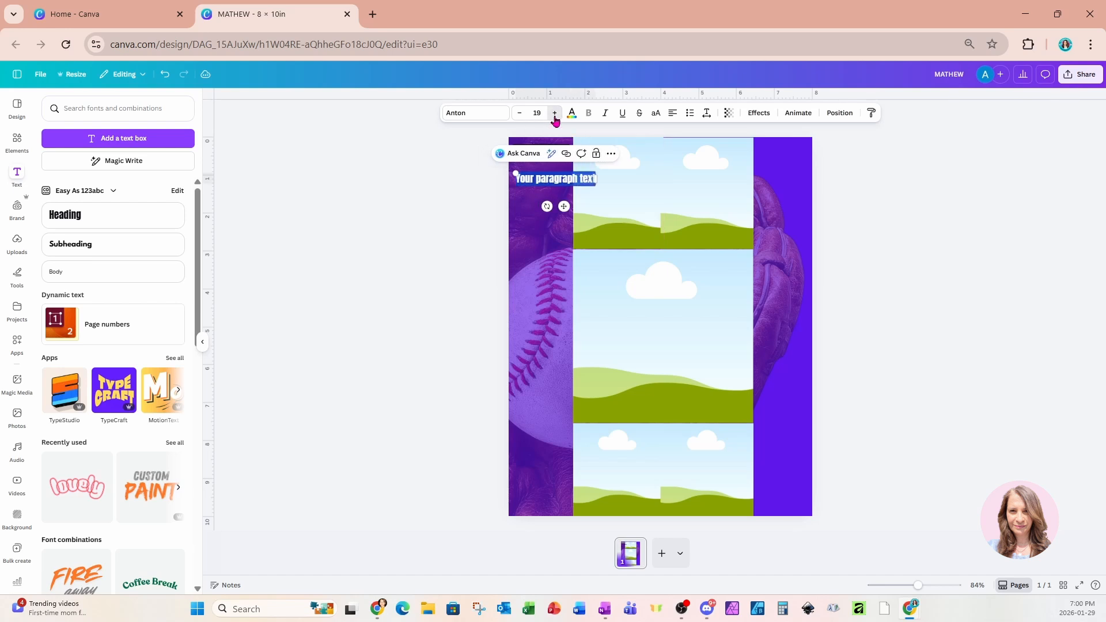
click(554, 113)
click(539, 180)
Replace the placeholder with the surname, one letter per line.
triple_click(539, 179)
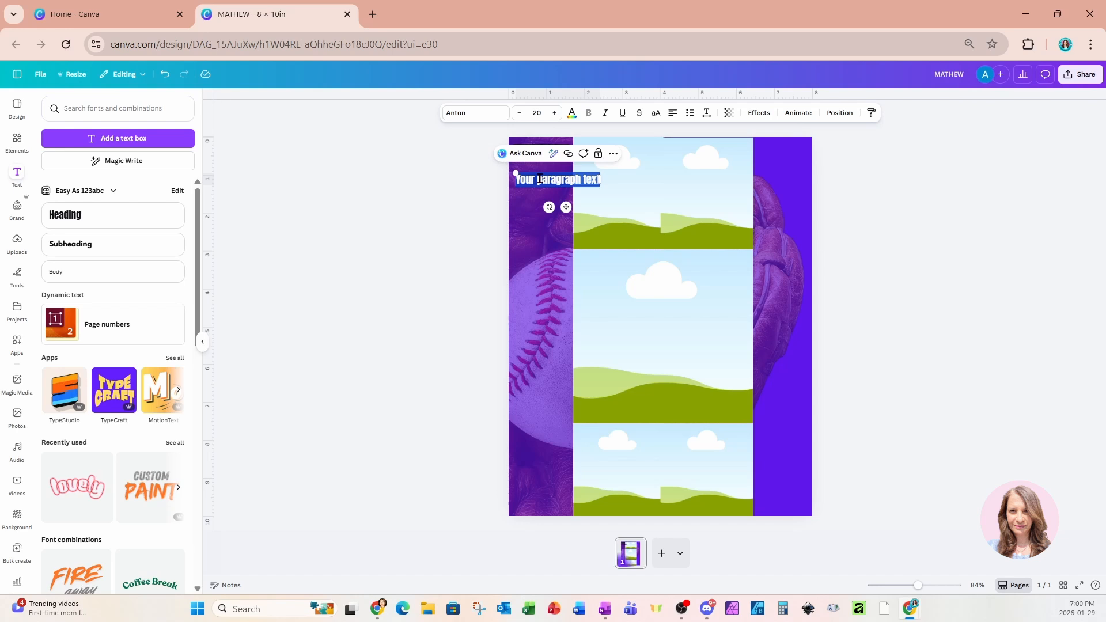
key(BackSpace)
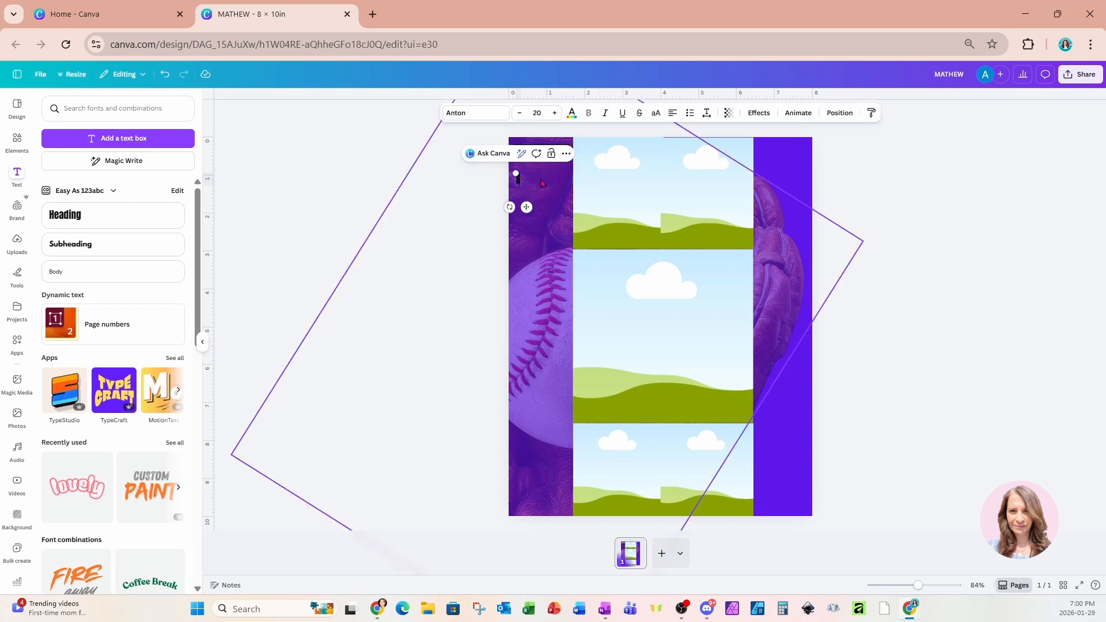
key(Return)
key(Return)
key(Return)
key(Return)
key(Return)
click(541, 183)
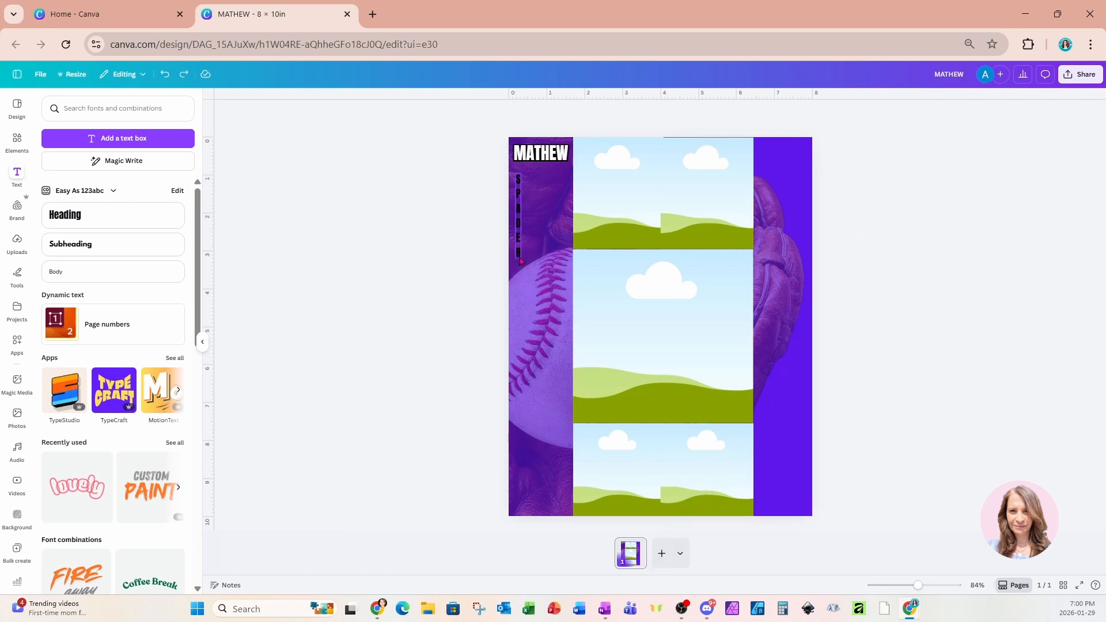
Enlarge the stacked surname from size 32 up to 71.3 down the left strip.
click(518, 208)
click(553, 113)
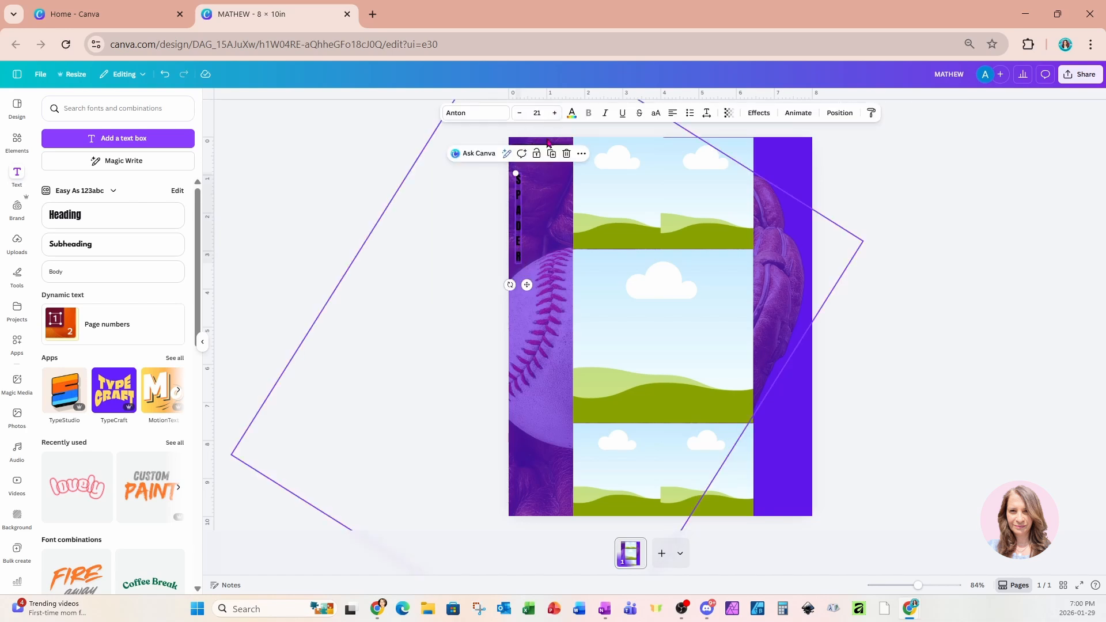
click(536, 113)
click(523, 326)
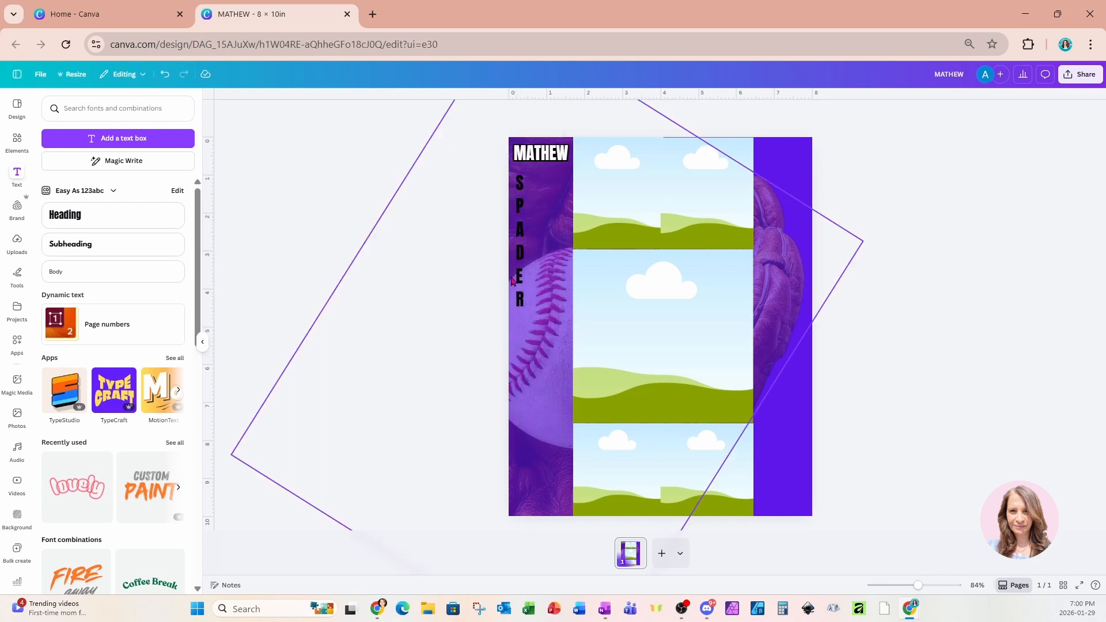
click(555, 114)
click(554, 114)
click(554, 113)
click(554, 113)
click(554, 113)
double_click(554, 114)
double_click(555, 114)
double_click(554, 113)
double_click(555, 114)
click(554, 114)
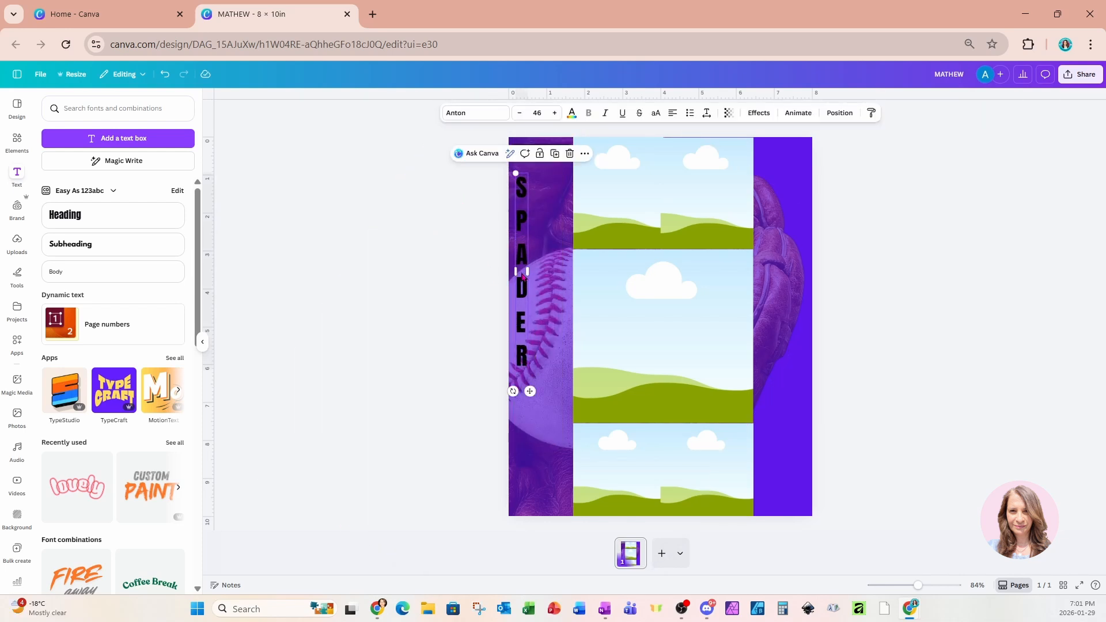
click(554, 114)
click(555, 114)
click(555, 113)
click(555, 113)
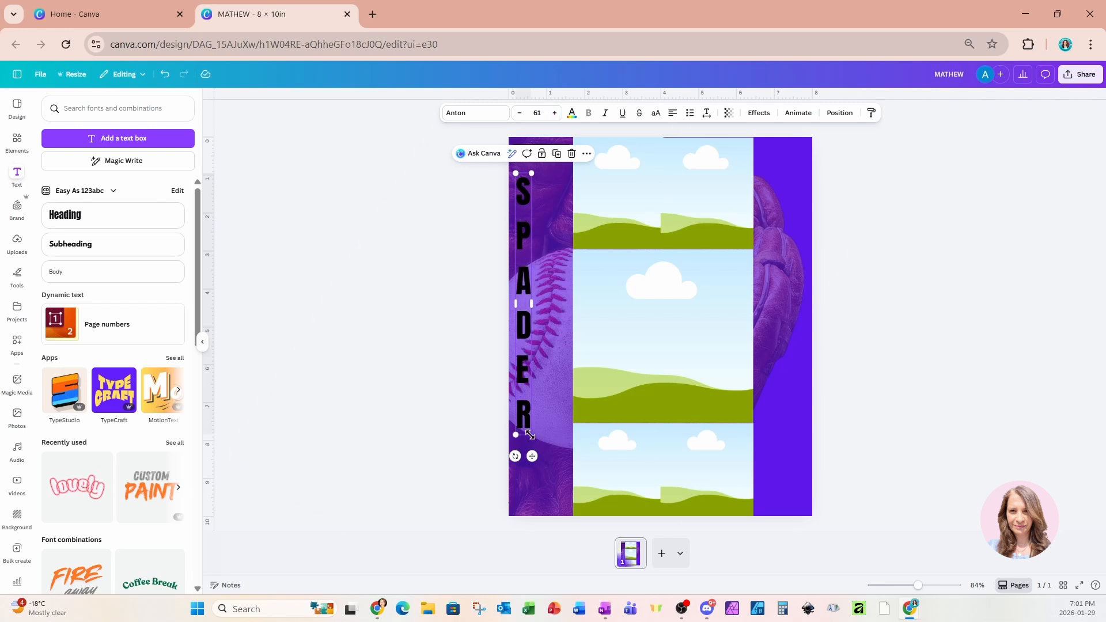
drag(529, 432, 535, 479)
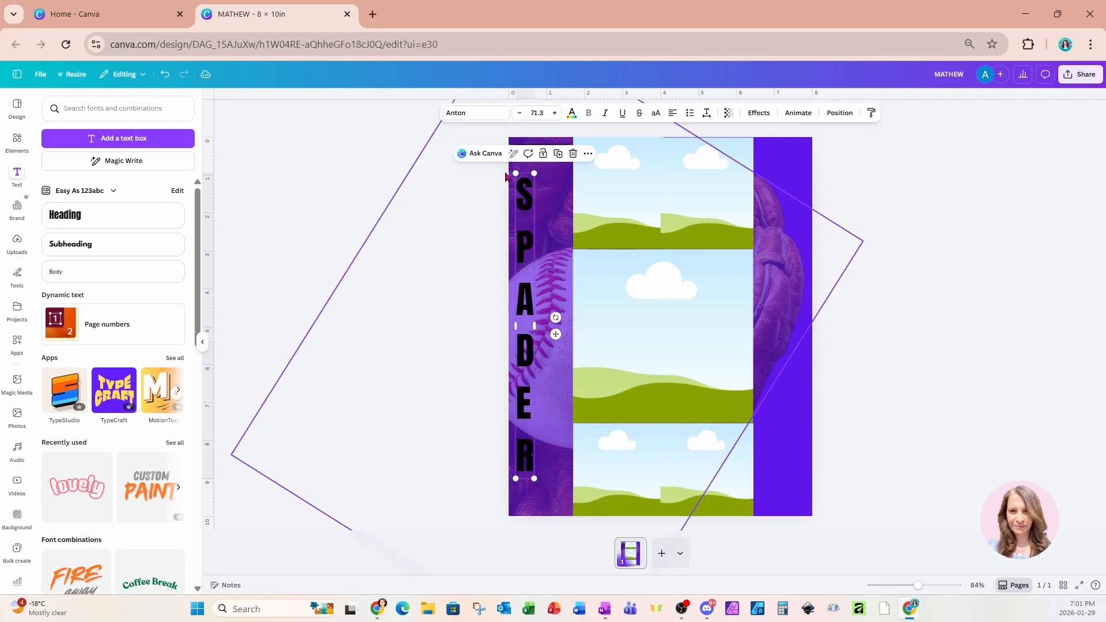
Switch the stacked surname to the Horizon font and enlarge it to 80.8 below the first name.
click(452, 118)
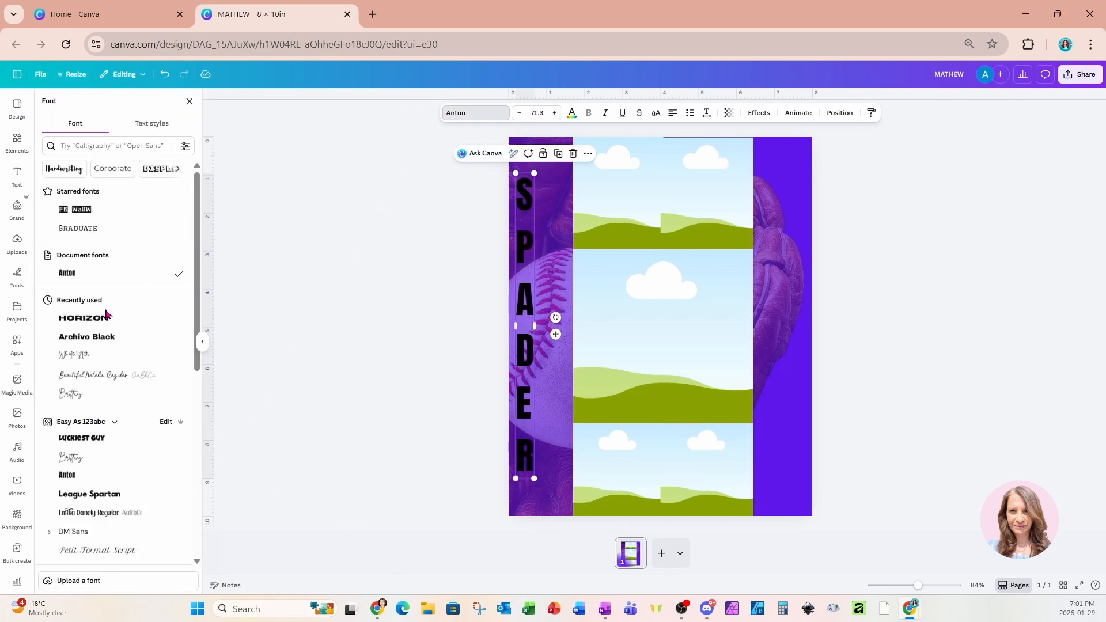
click(83, 318)
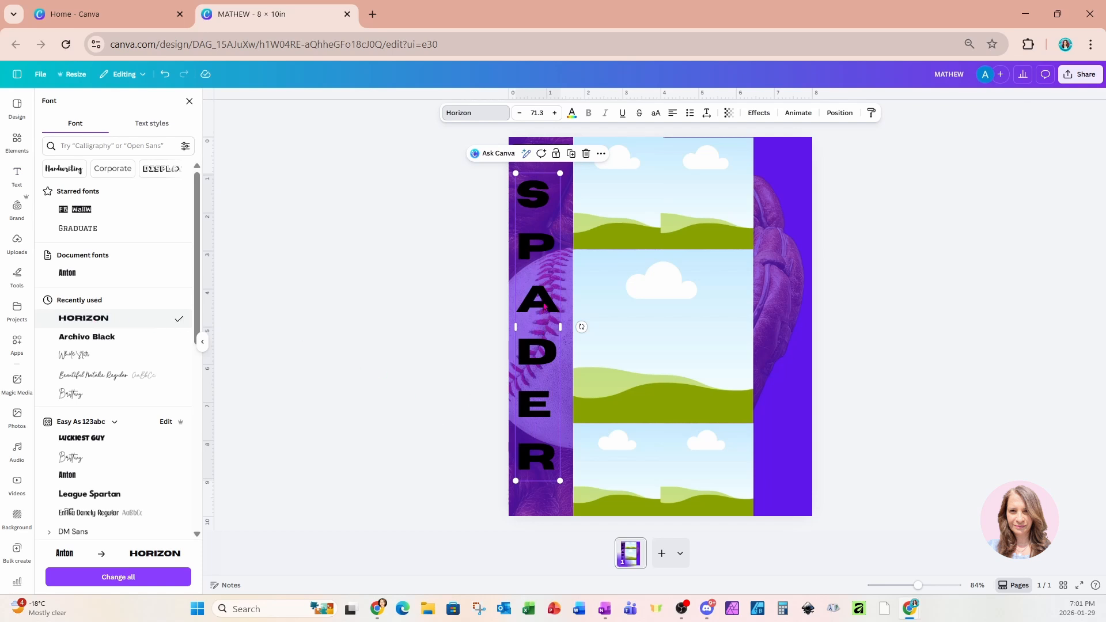
drag(543, 306, 540, 329)
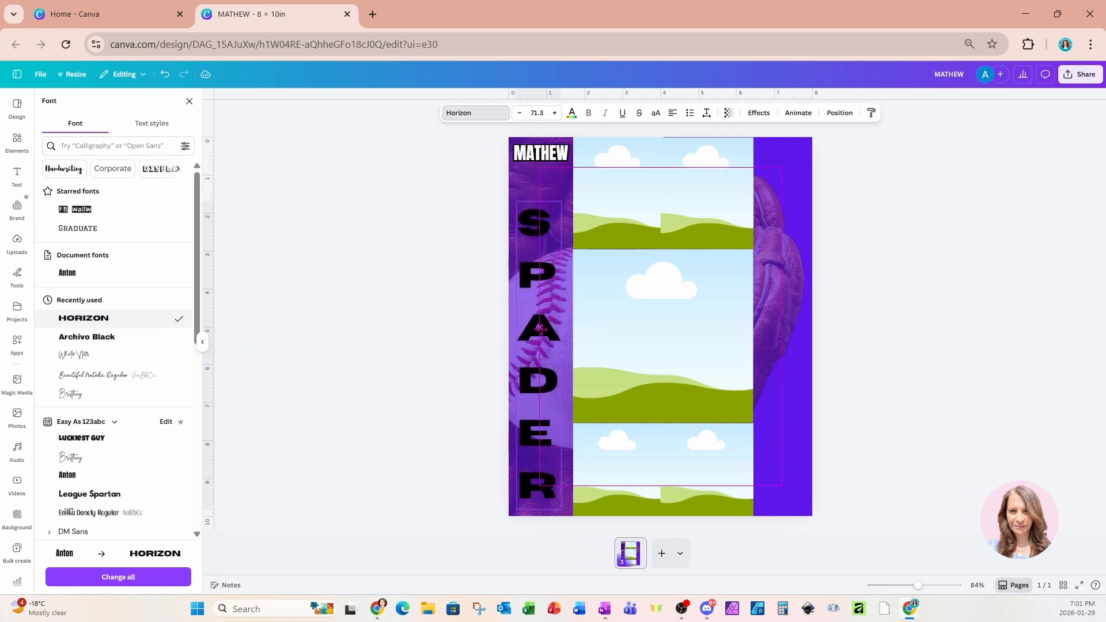
drag(562, 202, 573, 168)
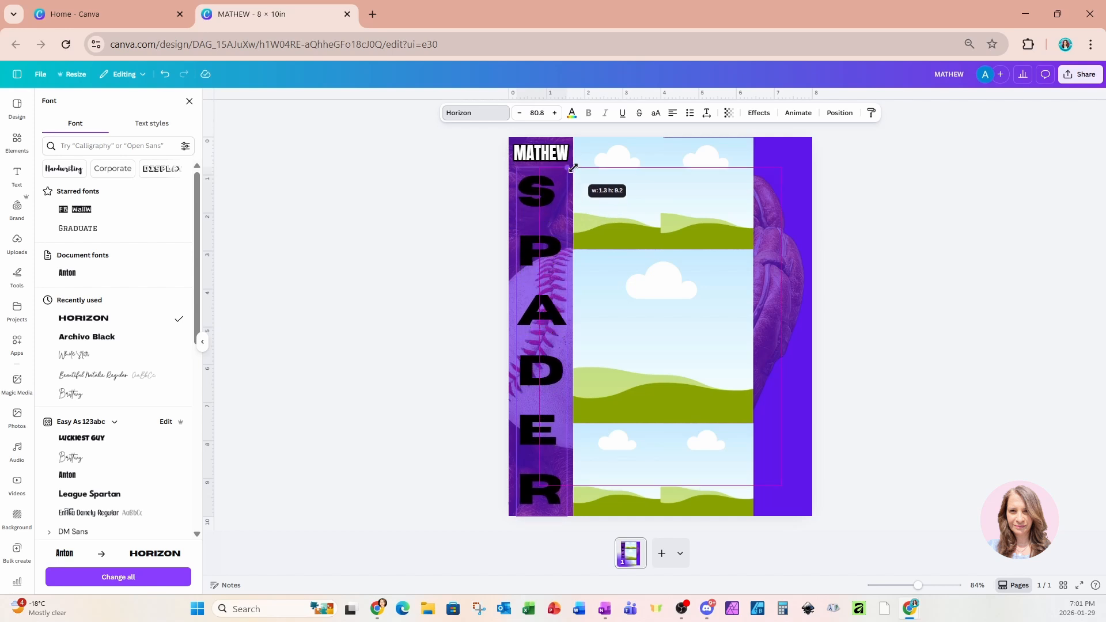
drag(573, 168, 573, 168)
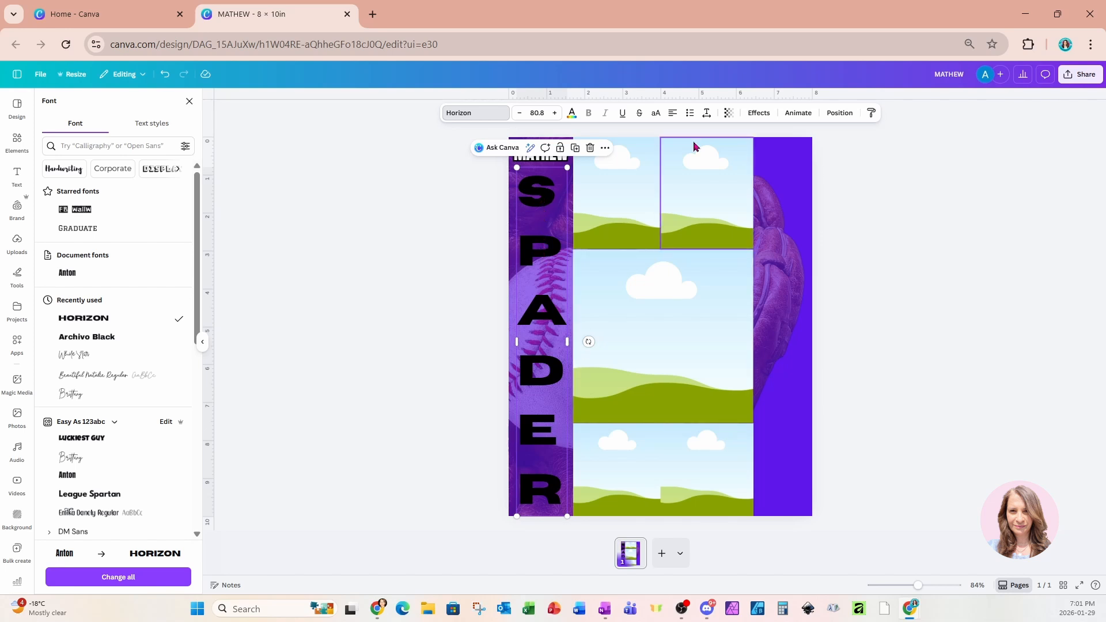
Tighten the line spacing and enlarge the surname to 94.5 to fill the left strip.
click(707, 113)
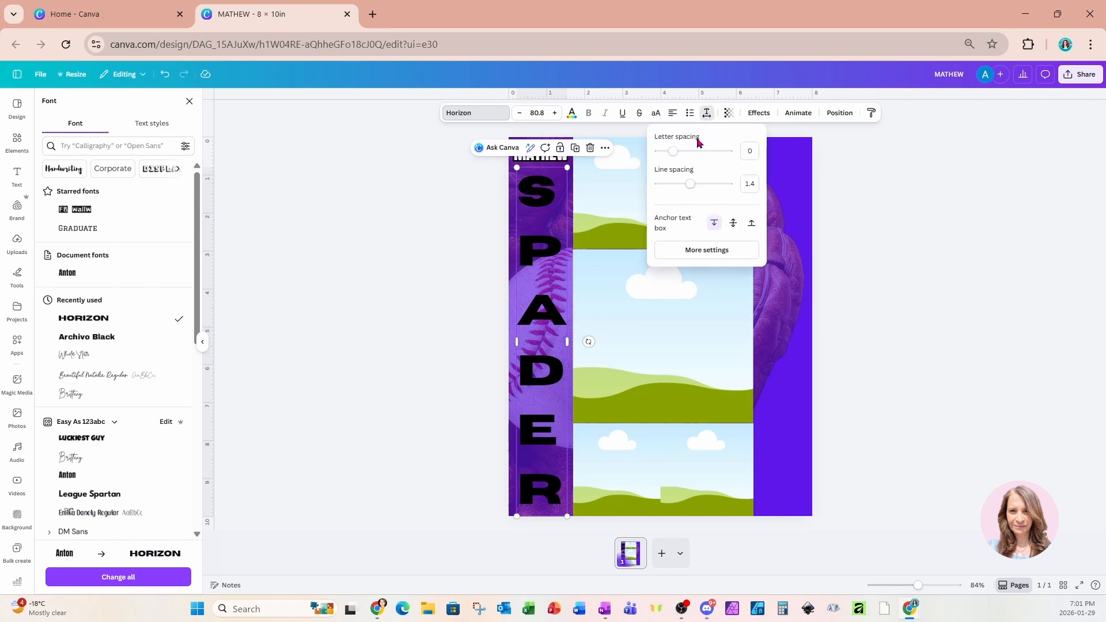
drag(689, 184, 679, 187)
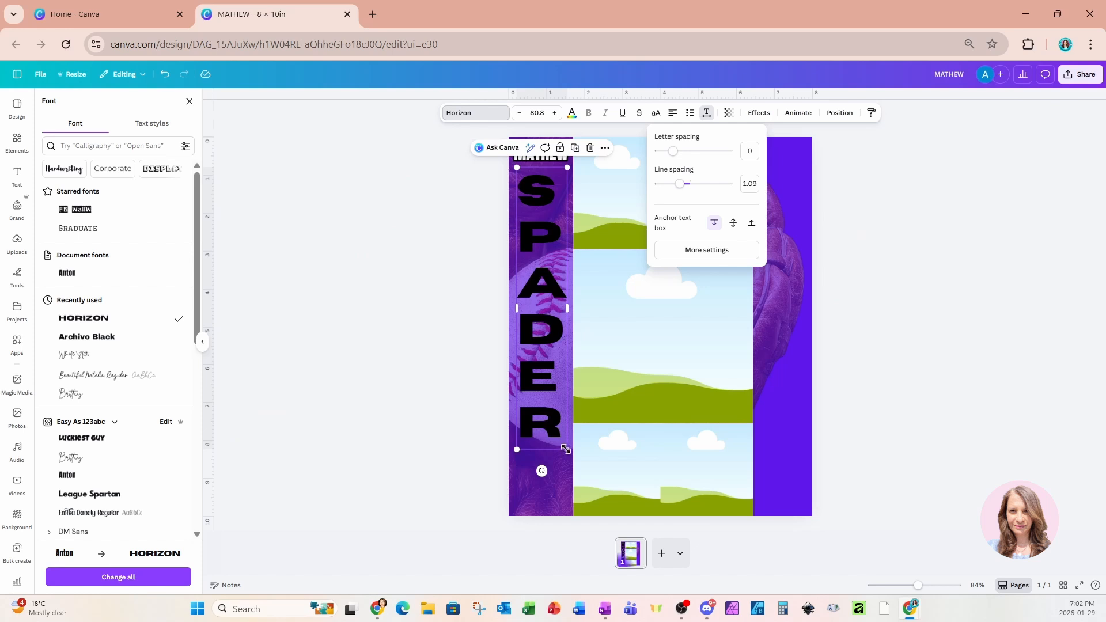
drag(567, 449, 566, 496)
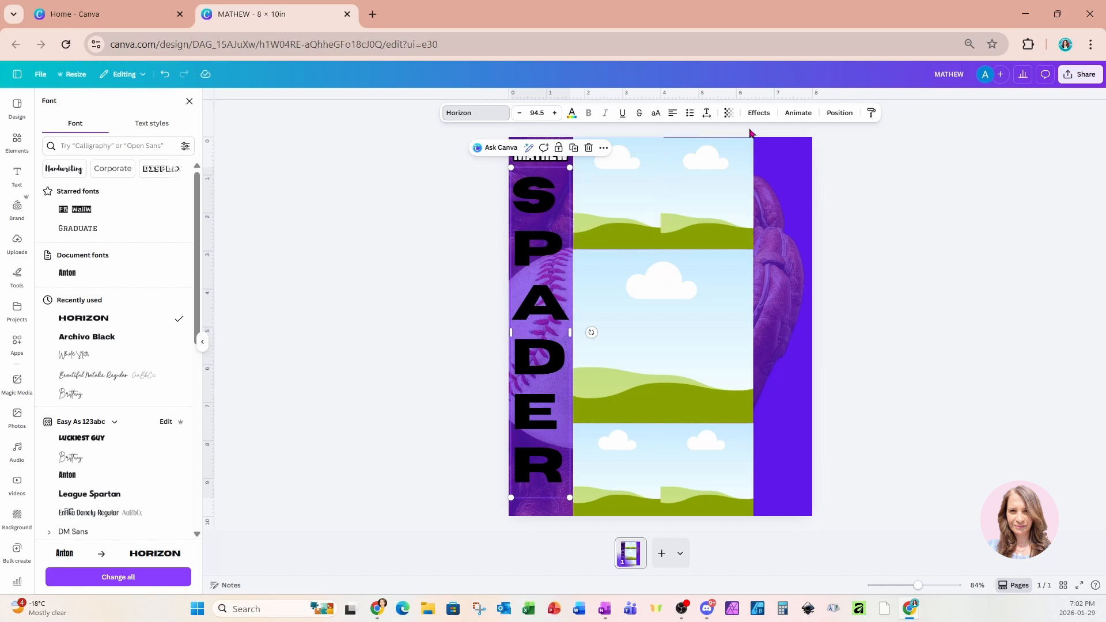
Apply the Hollow effect to the surname with thickness 90.
click(758, 113)
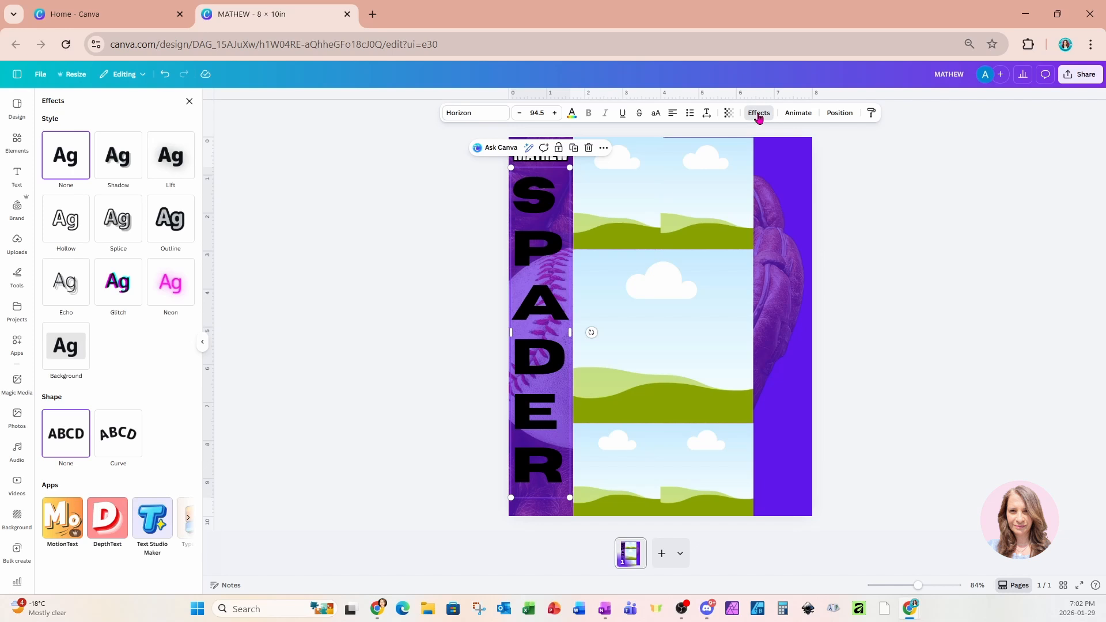
click(73, 234)
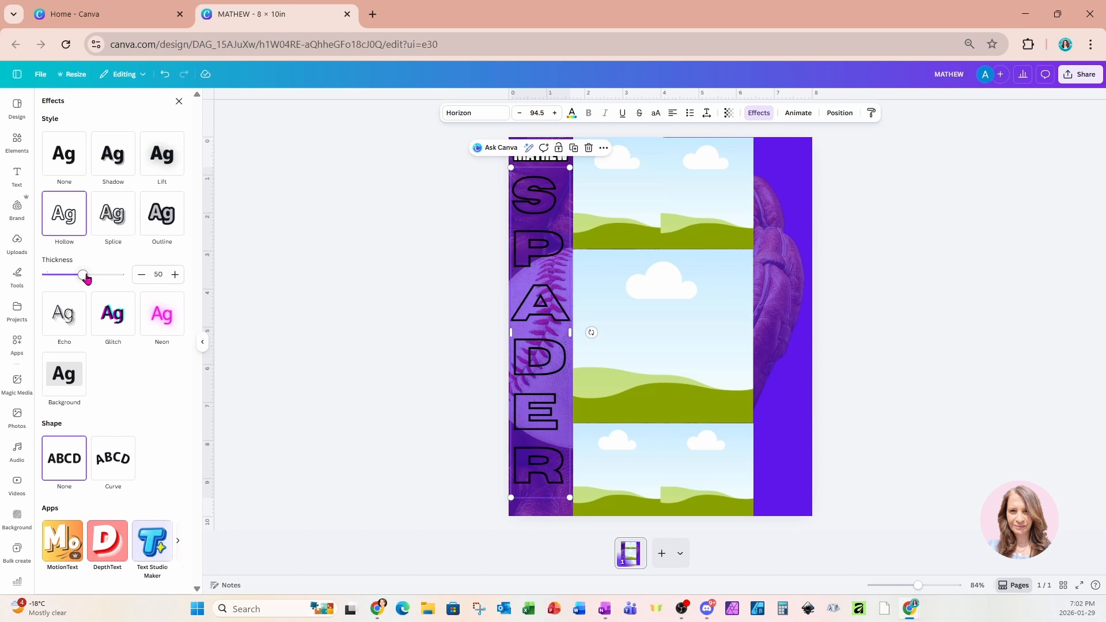
drag(86, 278, 115, 279)
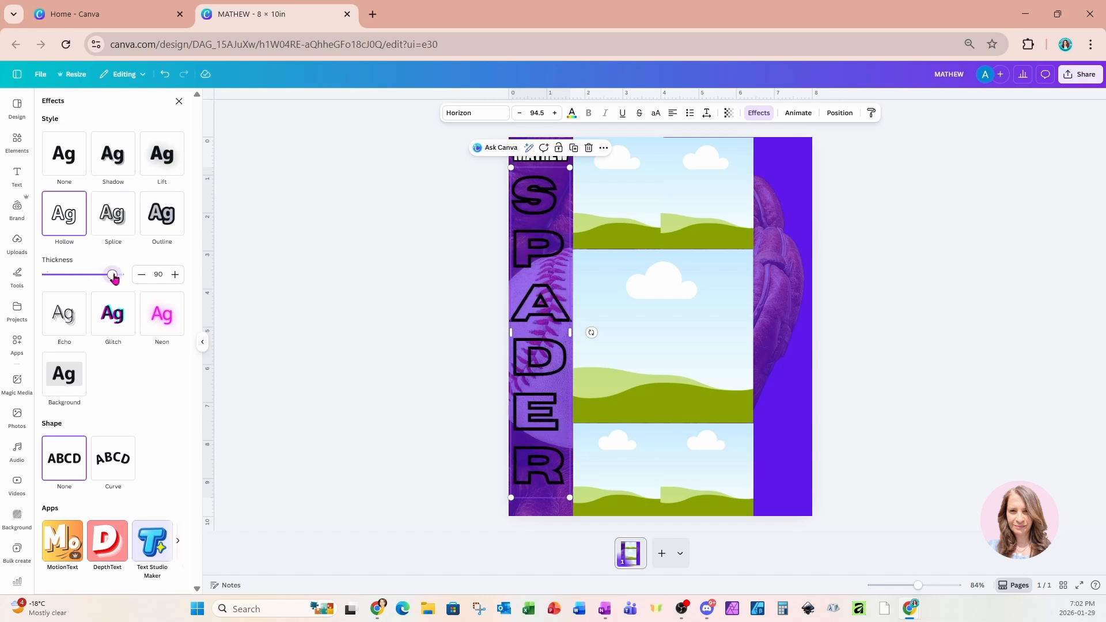
Duplicate the surname, make the copy white, and lay it over the hollow original.
click(574, 149)
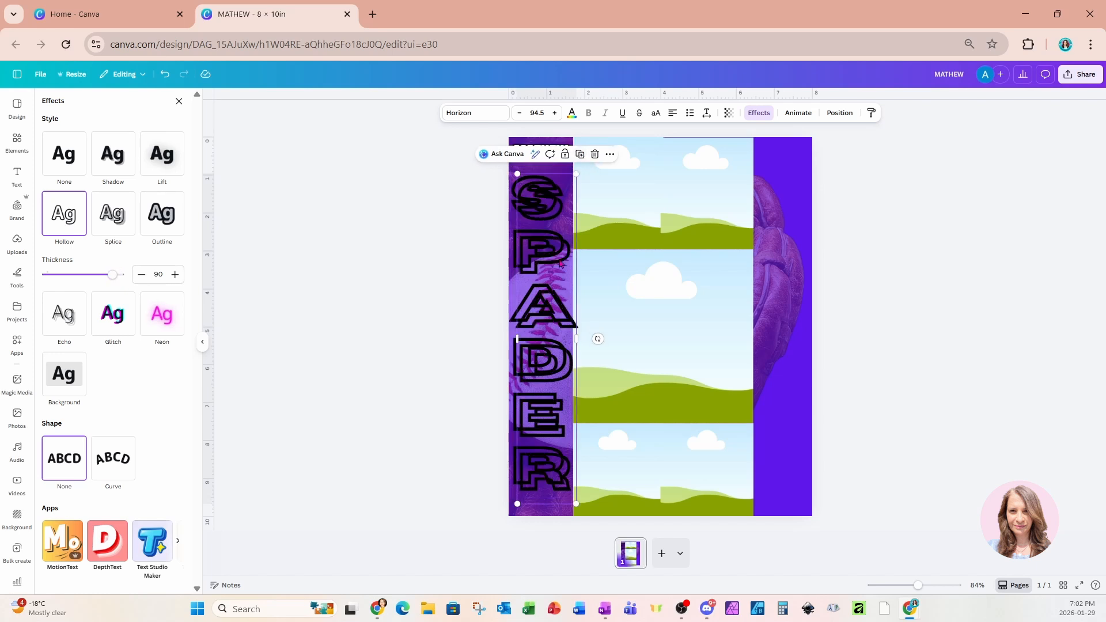
click(572, 113)
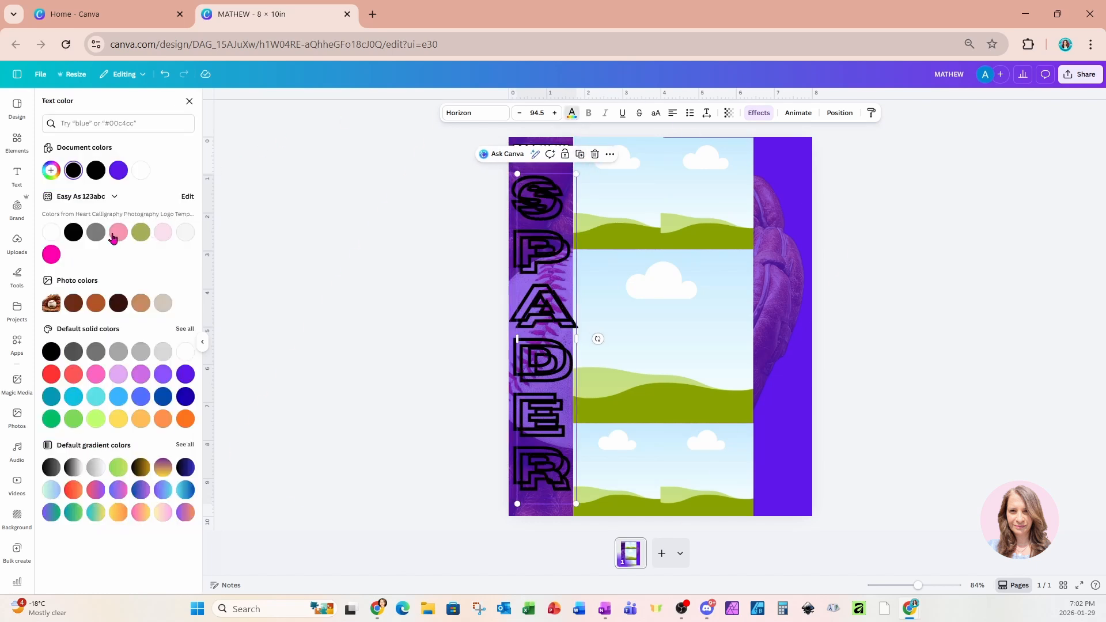
click(53, 234)
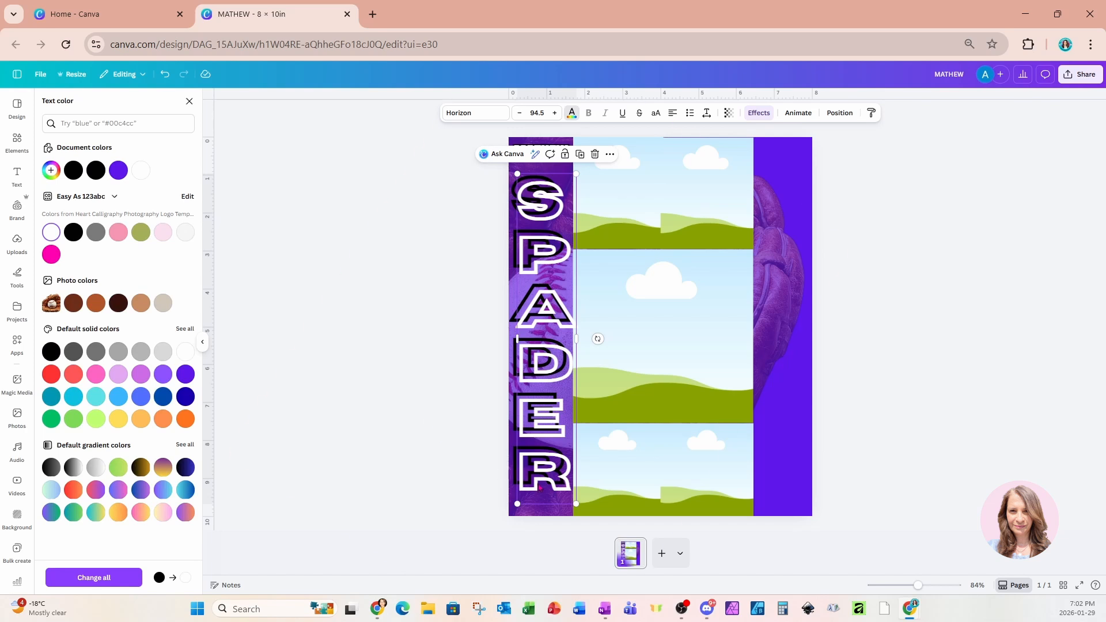
drag(539, 489, 534, 478)
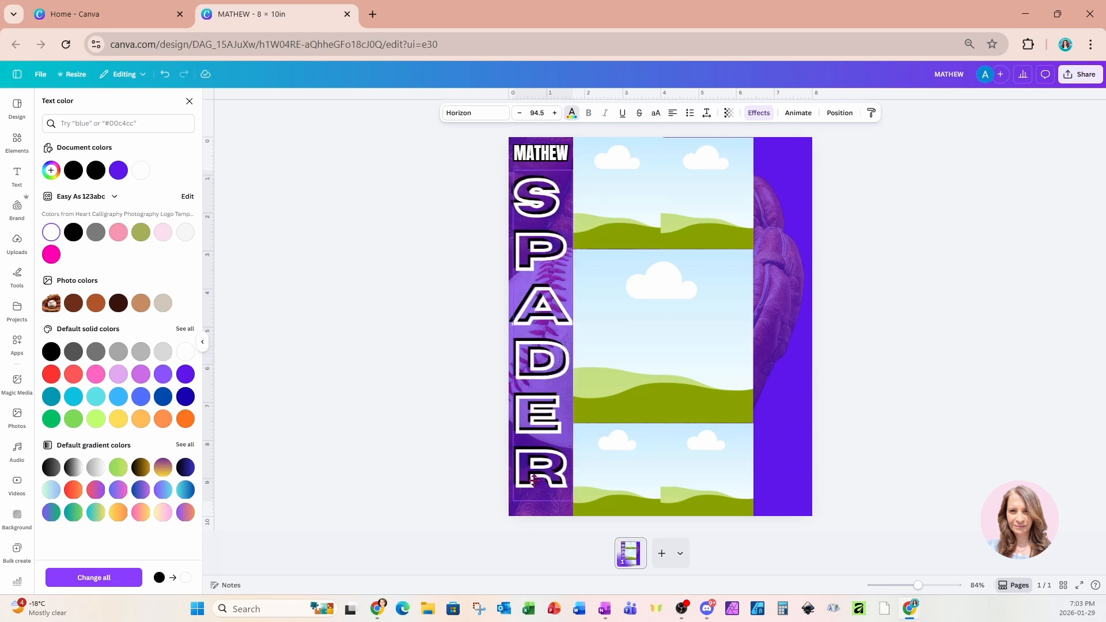
drag(534, 480, 534, 481)
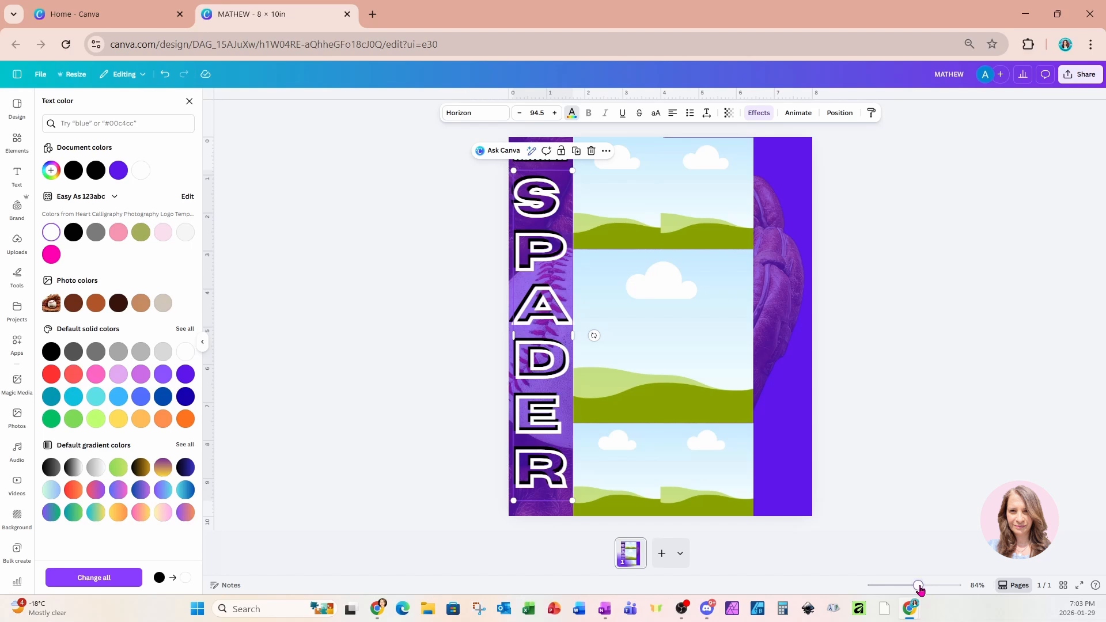
drag(919, 586, 930, 585)
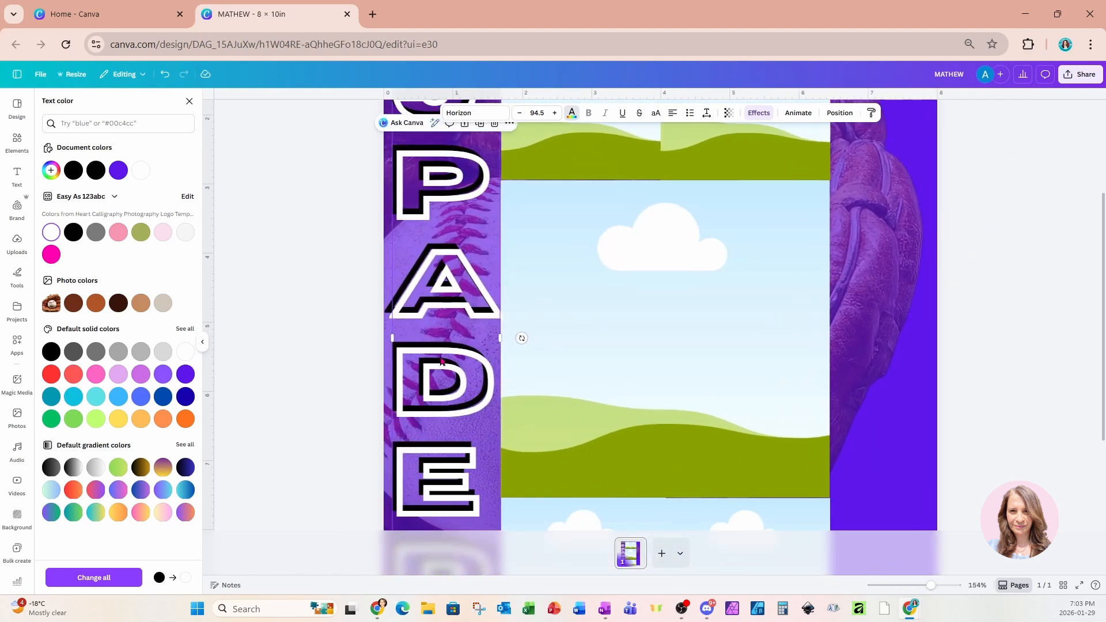
Duplicate the MATHEW name text and drag the copy down to the centre of the design.
scroll(438, 344, up, 3)
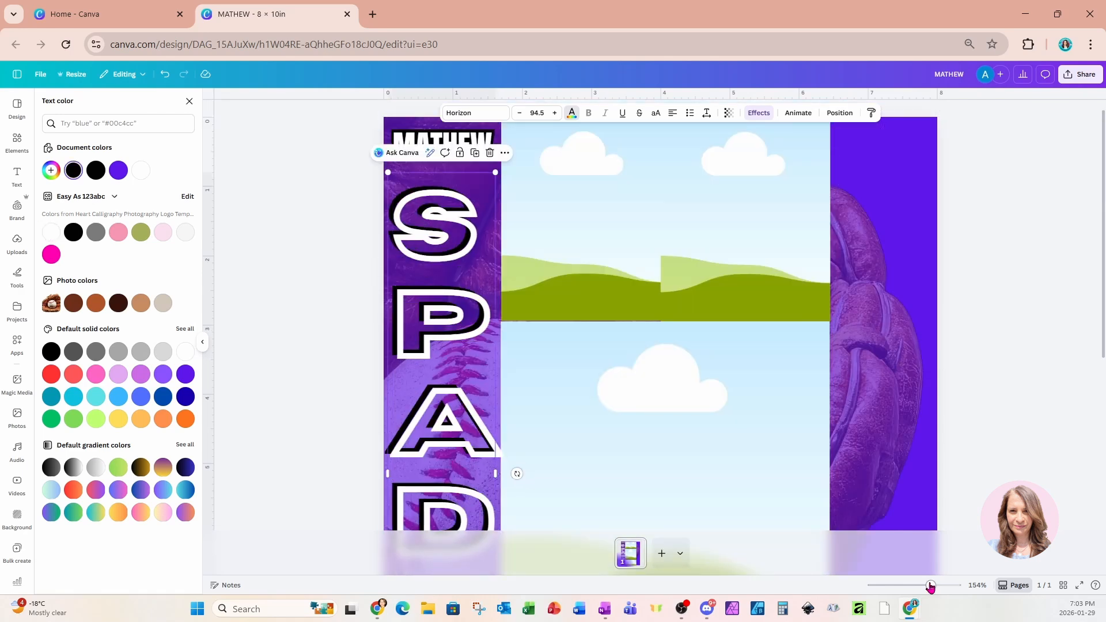
drag(930, 584, 916, 580)
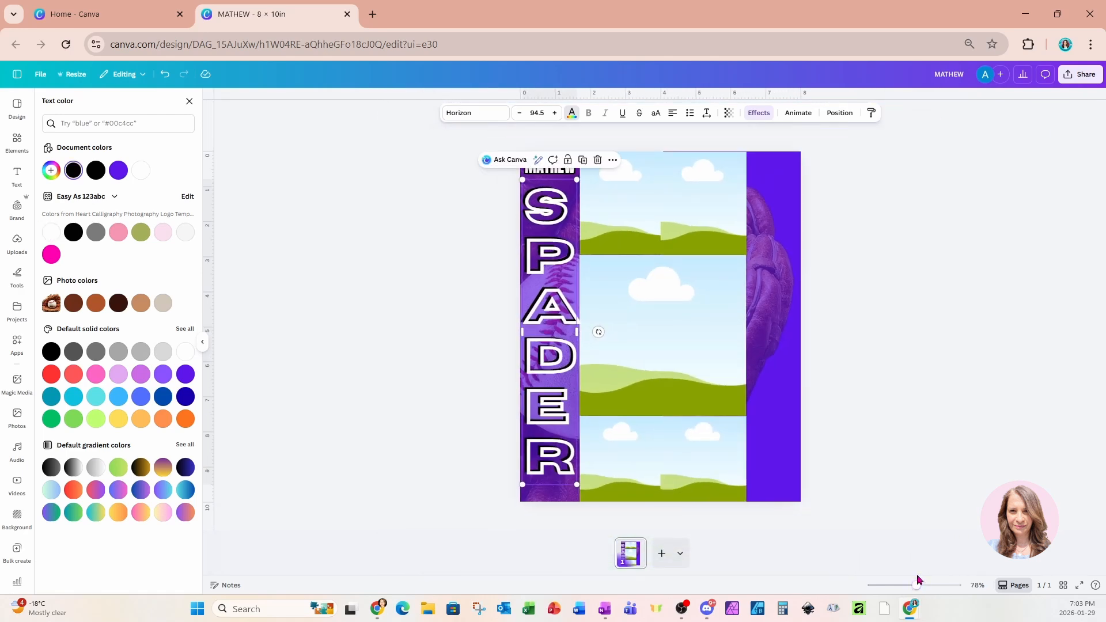
click(851, 397)
click(563, 168)
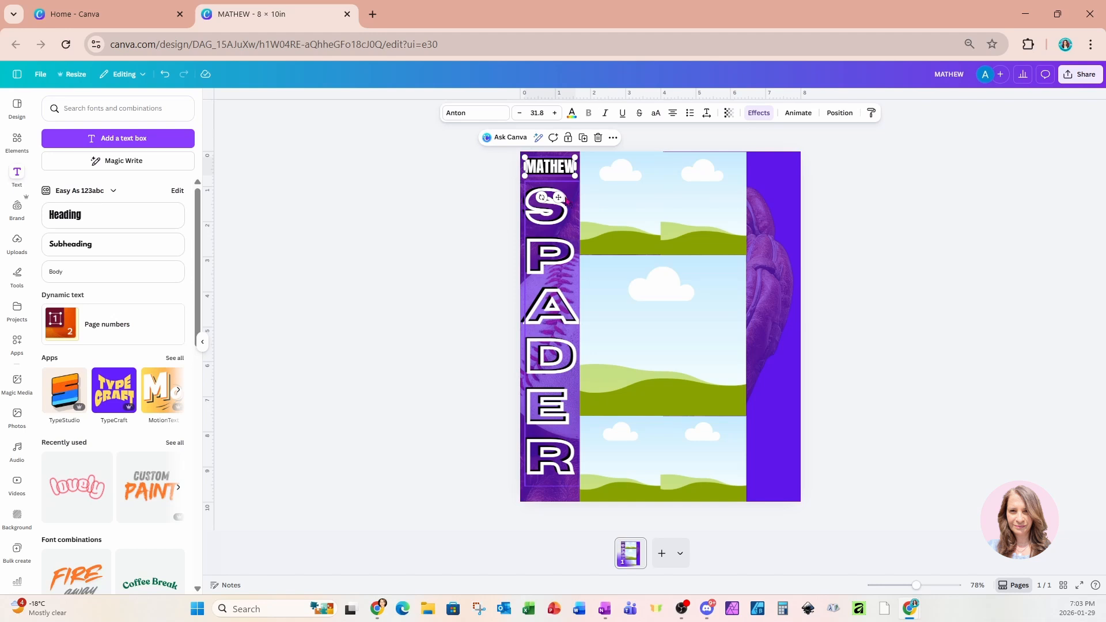
click(582, 137)
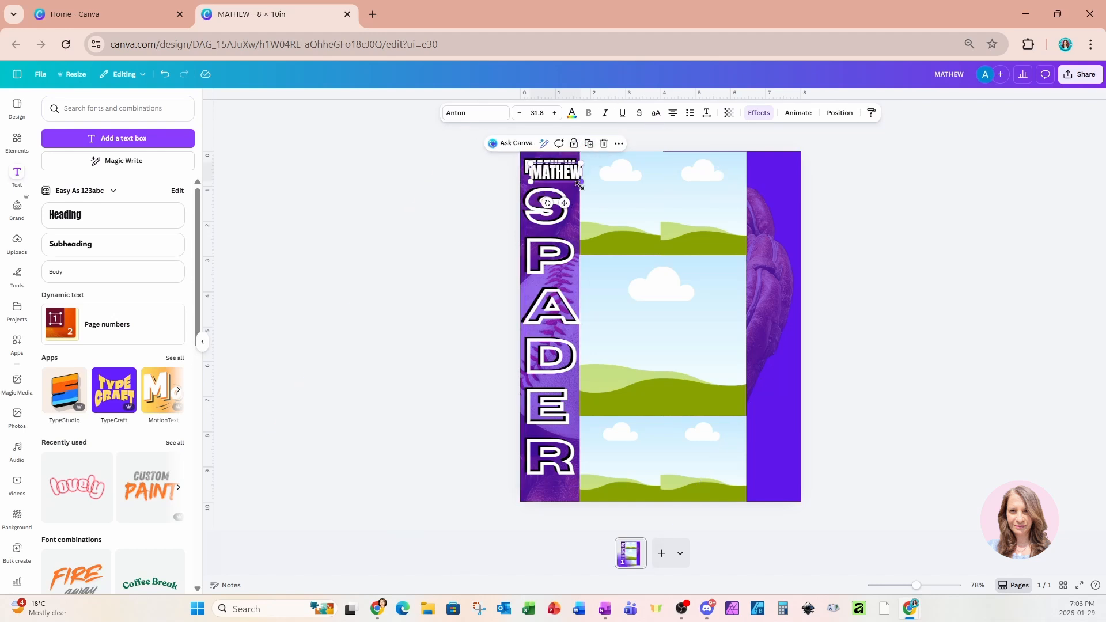
drag(564, 203, 674, 448)
Replace the copied text with #23 and enlarge it to about 92 point.
double_click(675, 410)
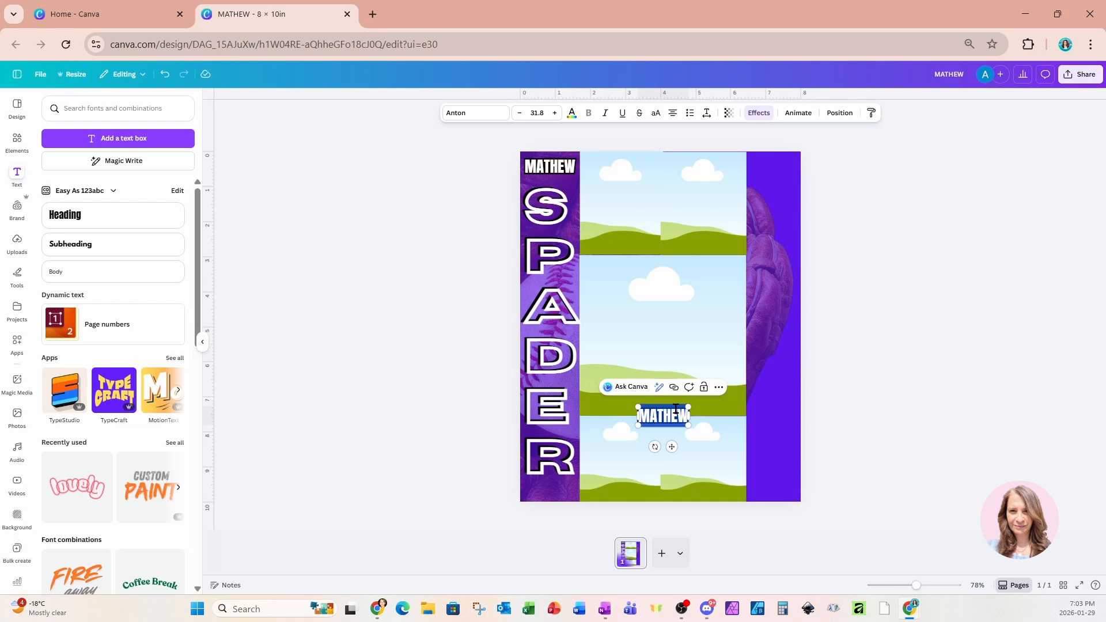
text(#23)
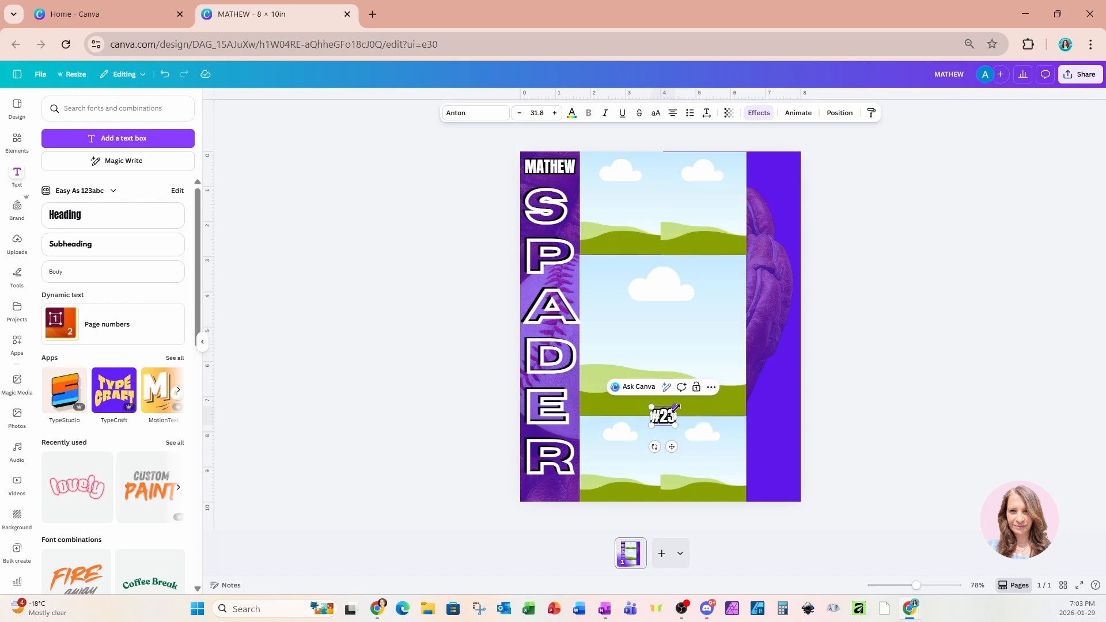
drag(676, 407, 720, 371)
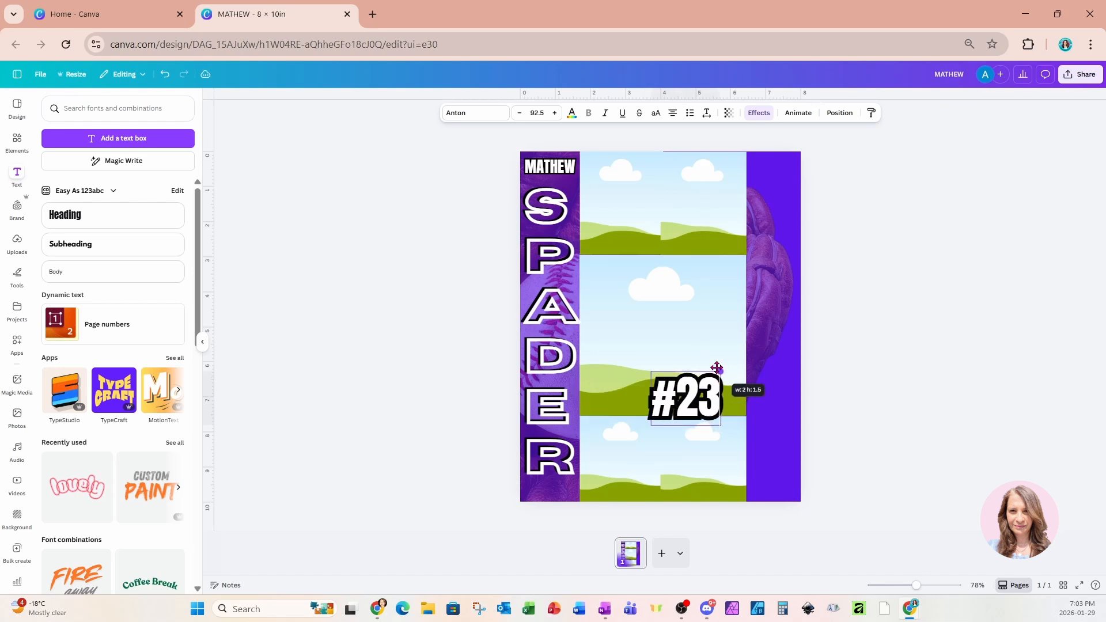
Shift the #23 text right onto the centre photo frame's lower-right edge.
click(838, 401)
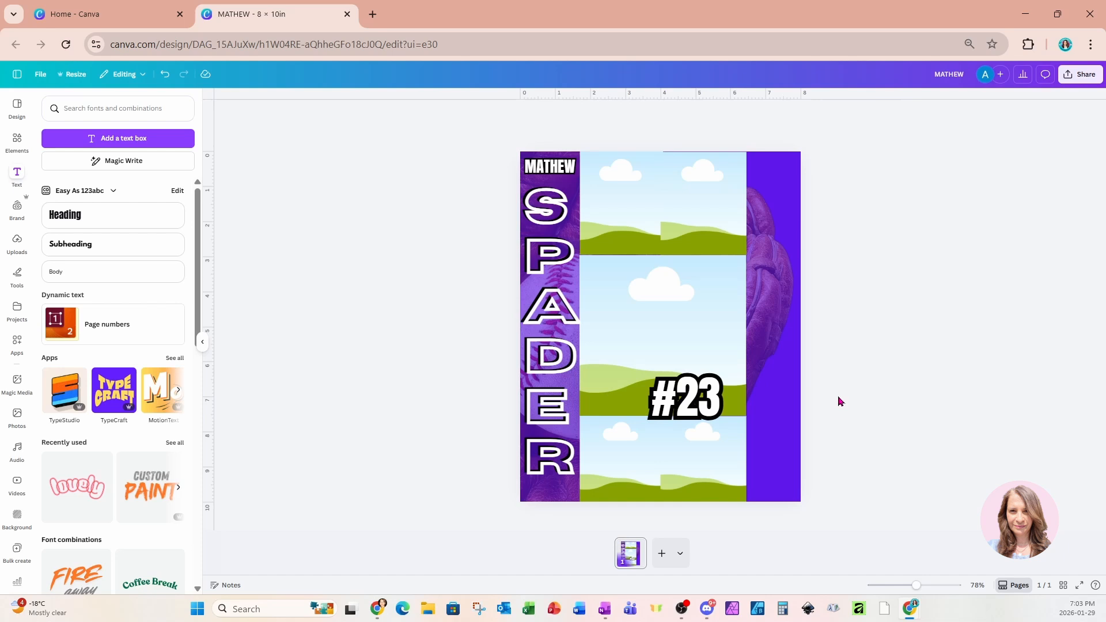
click(711, 411)
drag(711, 412, 725, 407)
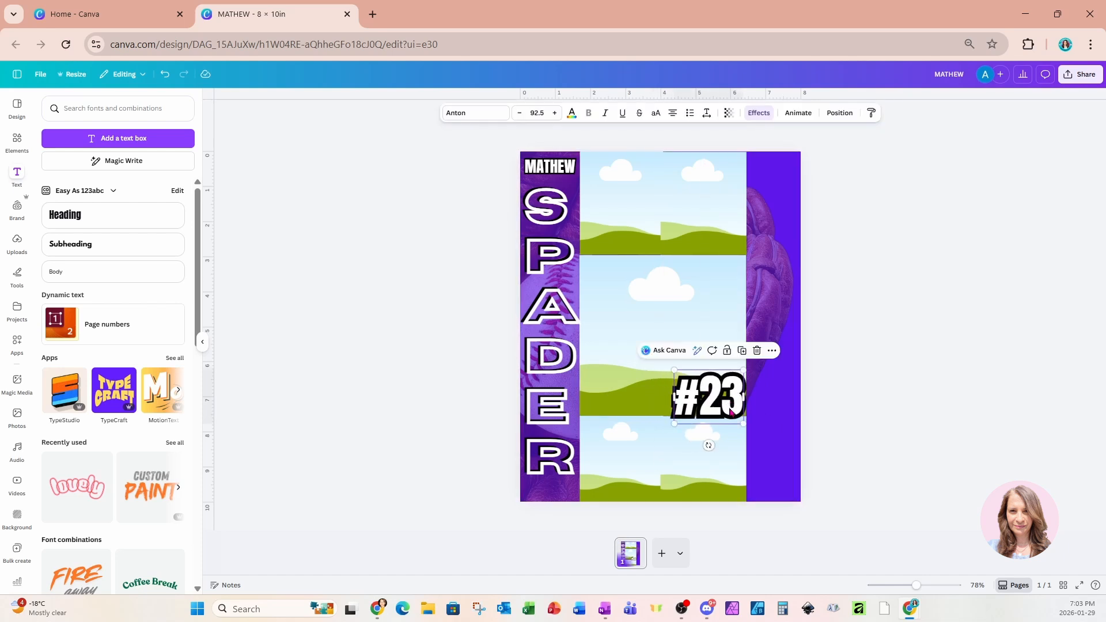
click(857, 391)
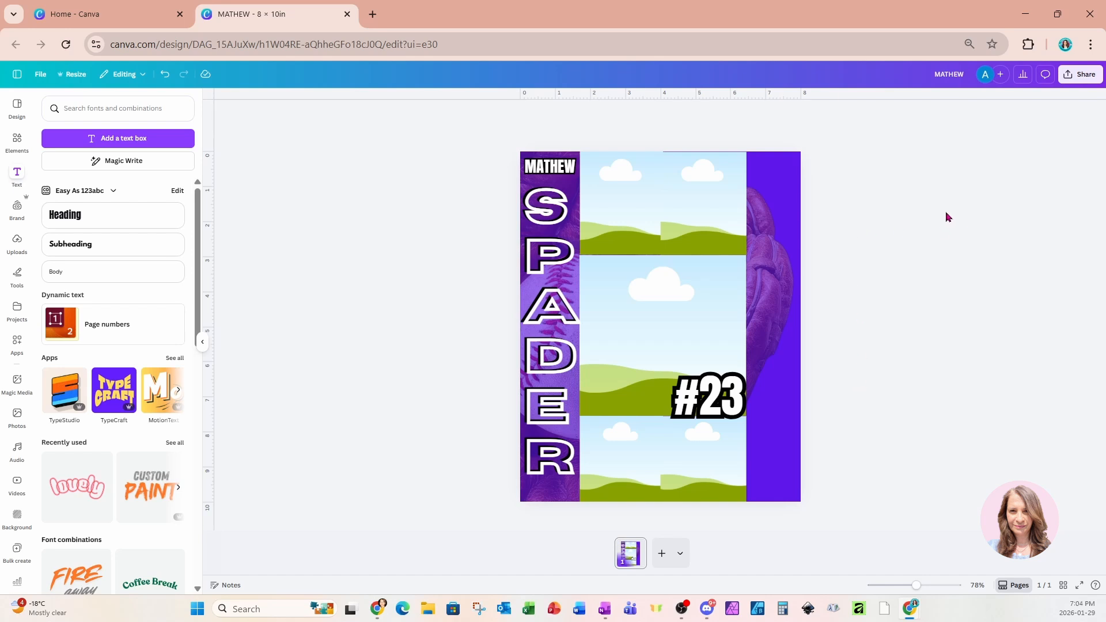
click(719, 209)
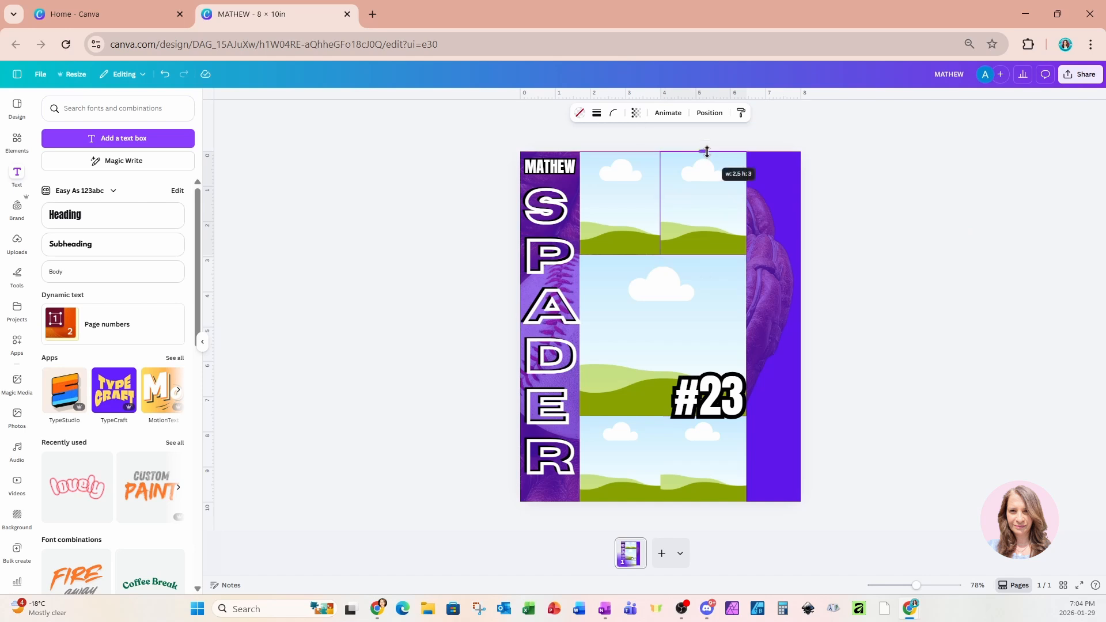
From recently used images, drop the pitcher photo into the centre frame and the batter photo bottom-left.
click(17, 141)
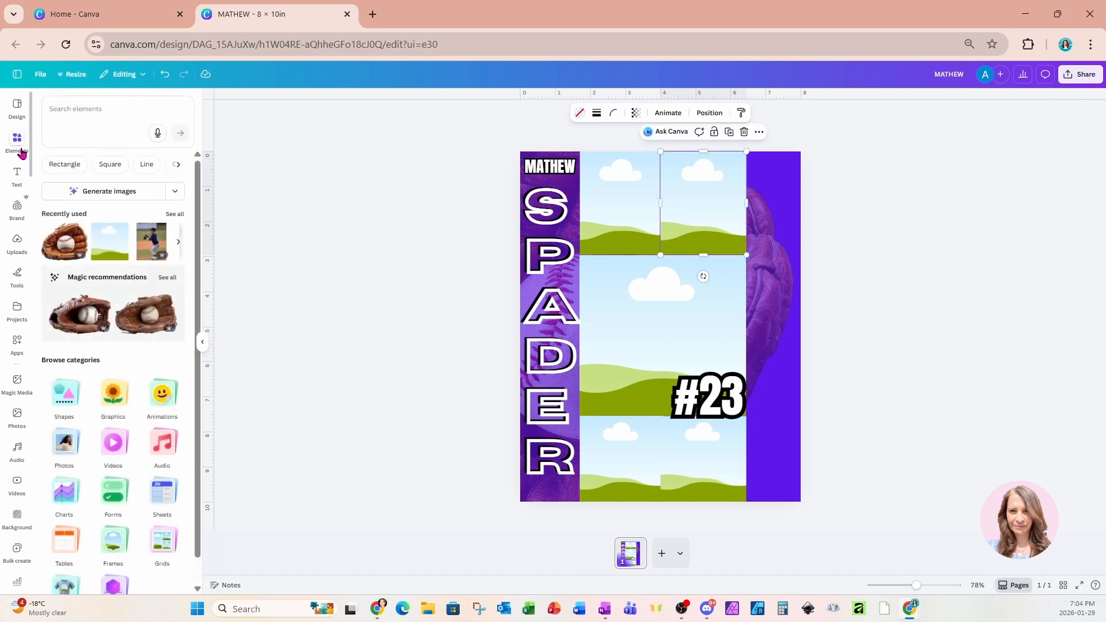
click(175, 215)
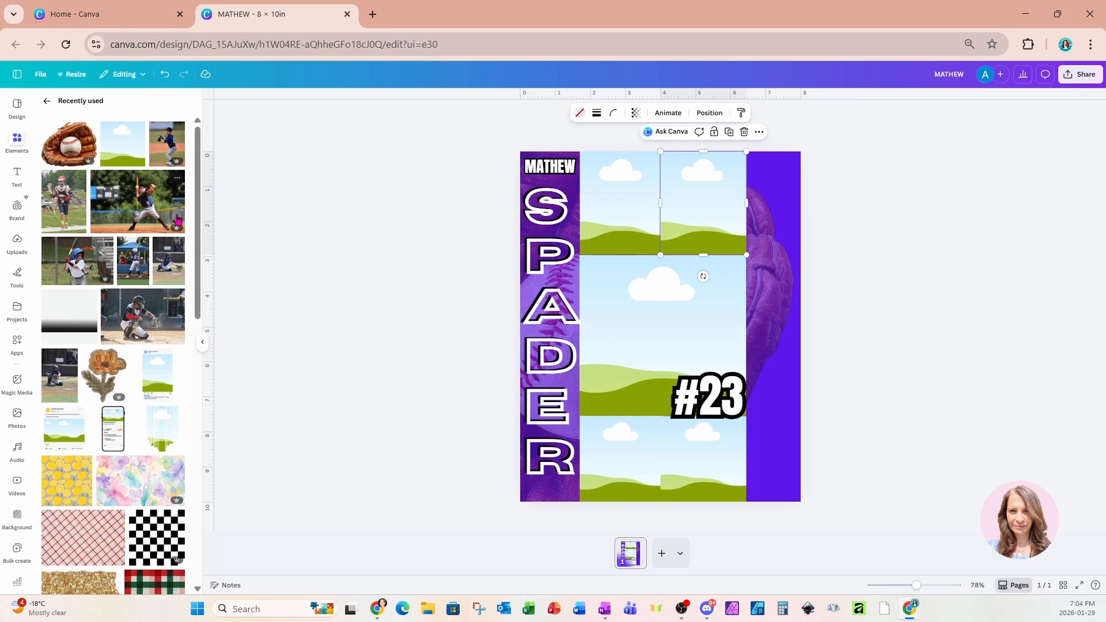
click(177, 220)
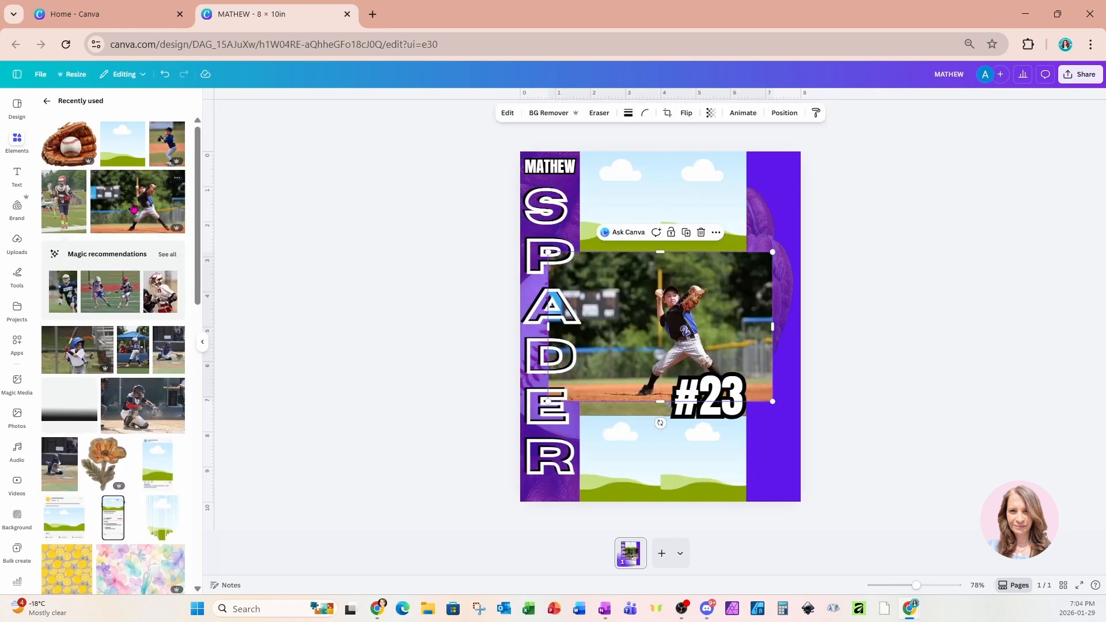
drag(660, 326, 702, 459)
click(77, 380)
drag(660, 327, 619, 458)
Drop the catcher photo into the top-left frame and the #23 batter photo top-right.
click(169, 262)
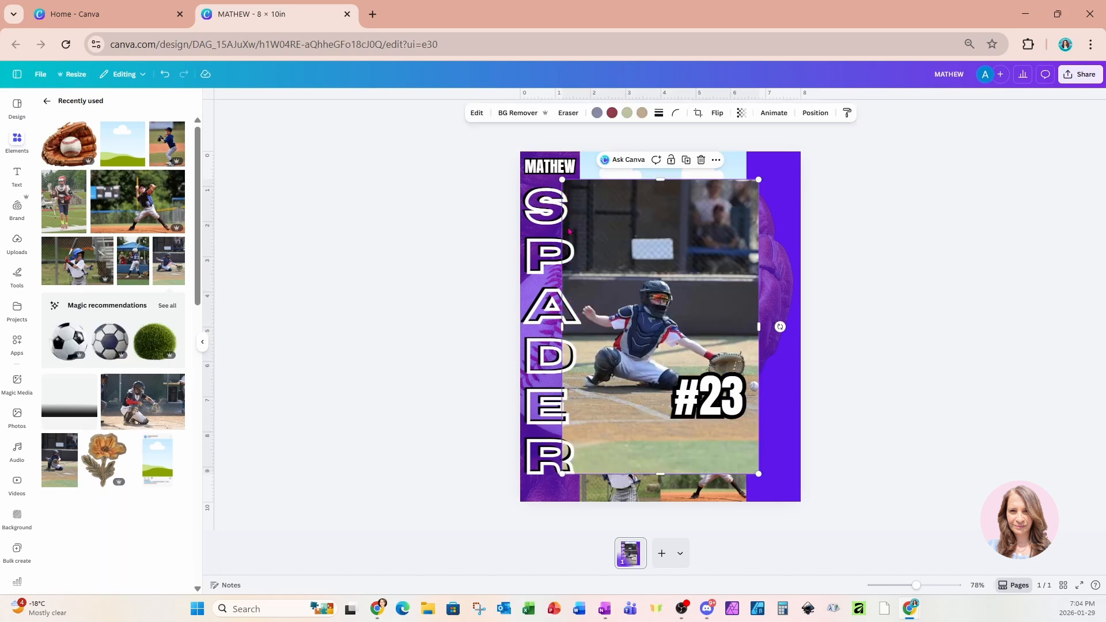
drag(627, 254, 620, 203)
click(136, 271)
drag(660, 288, 703, 203)
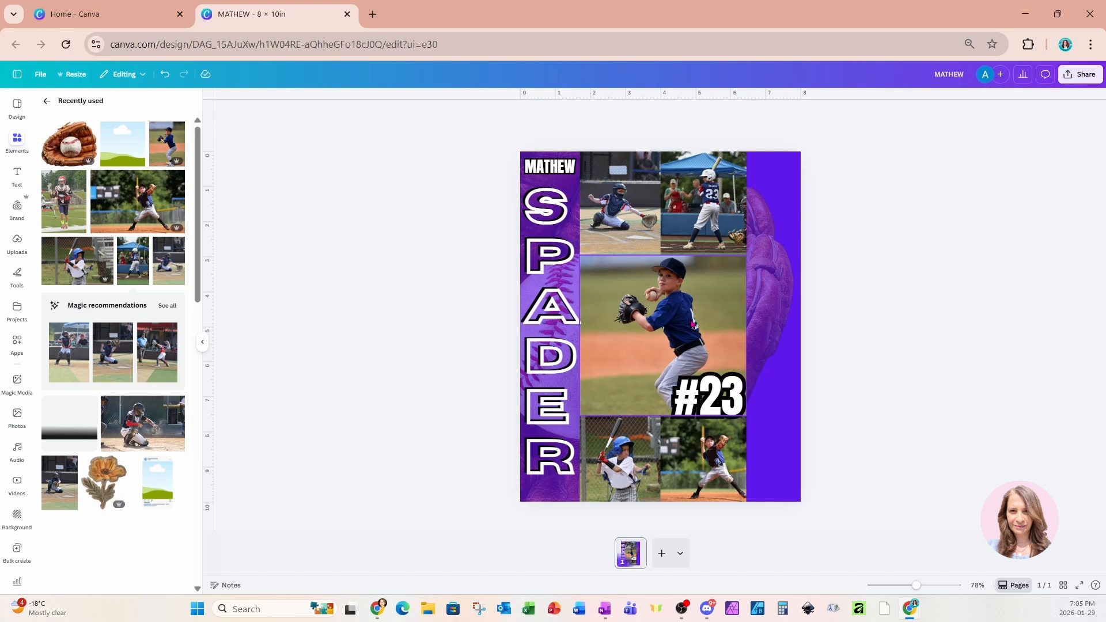
double_click(691, 321)
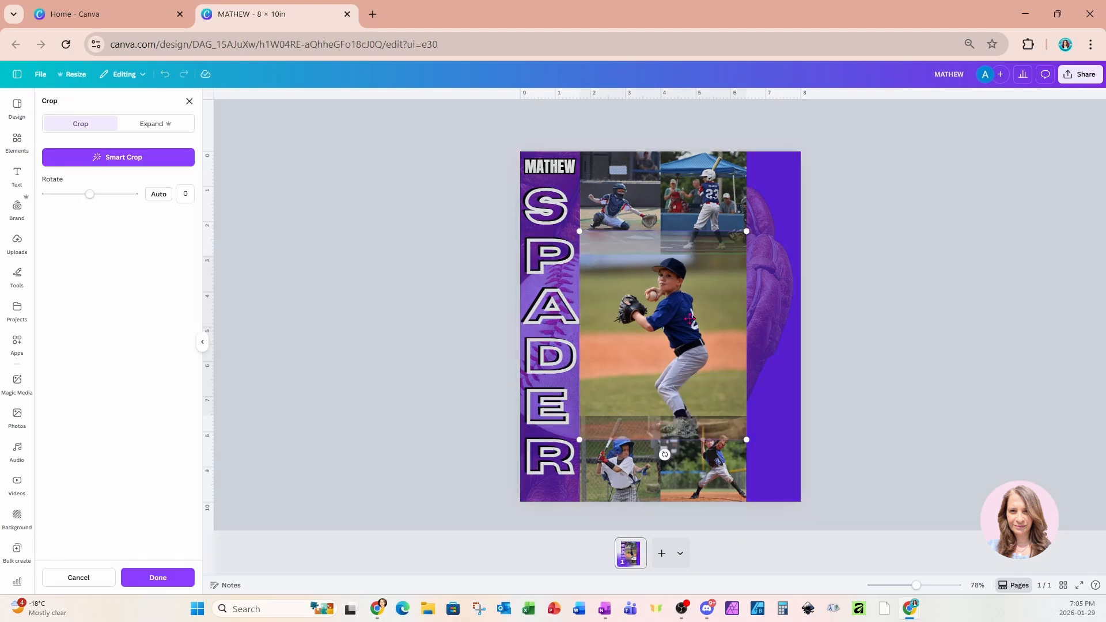
Crop the pitcher photo larger and reposition it so the player fills the centre frame.
drag(746, 440, 834, 532)
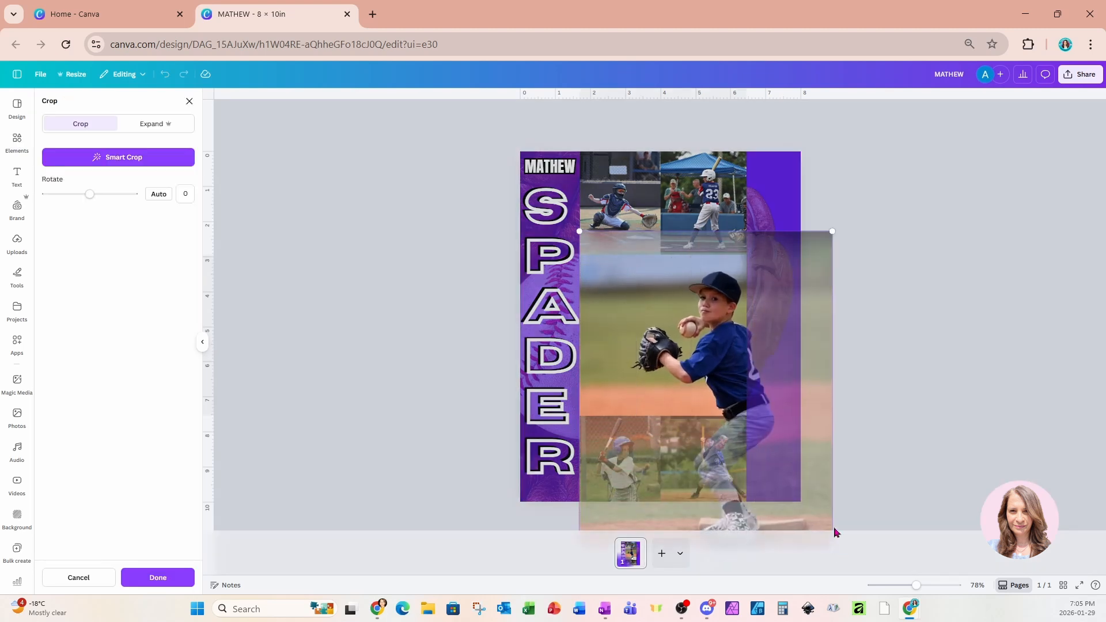
drag(800, 459, 753, 448)
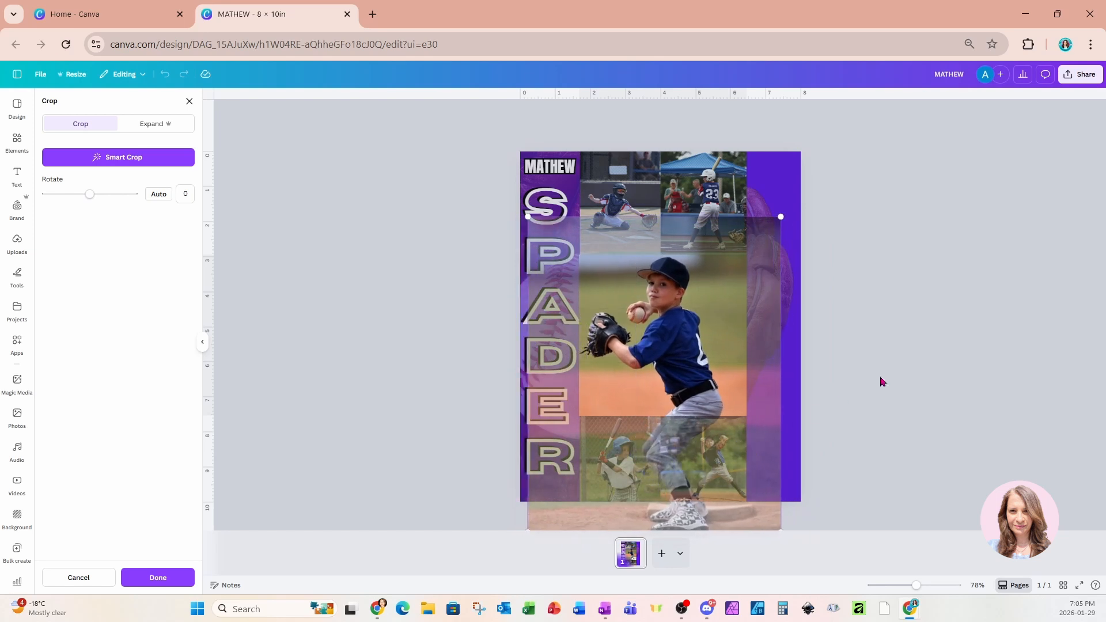
key(Return)
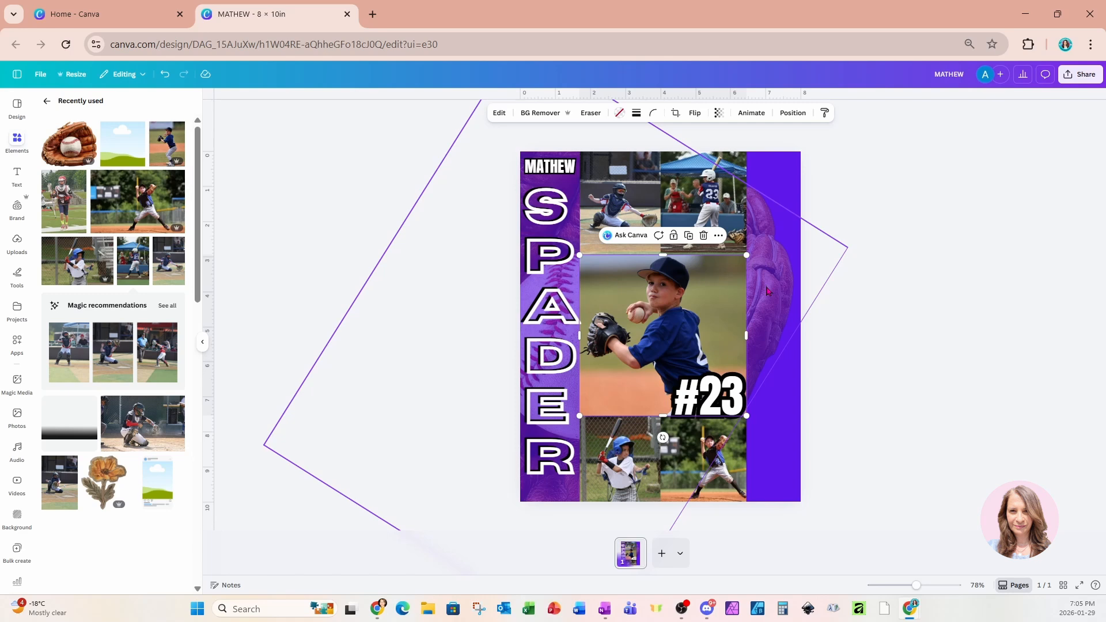
Search Elements for GRADIENT graphics, try a rotated purple gradient, then delete it.
click(46, 102)
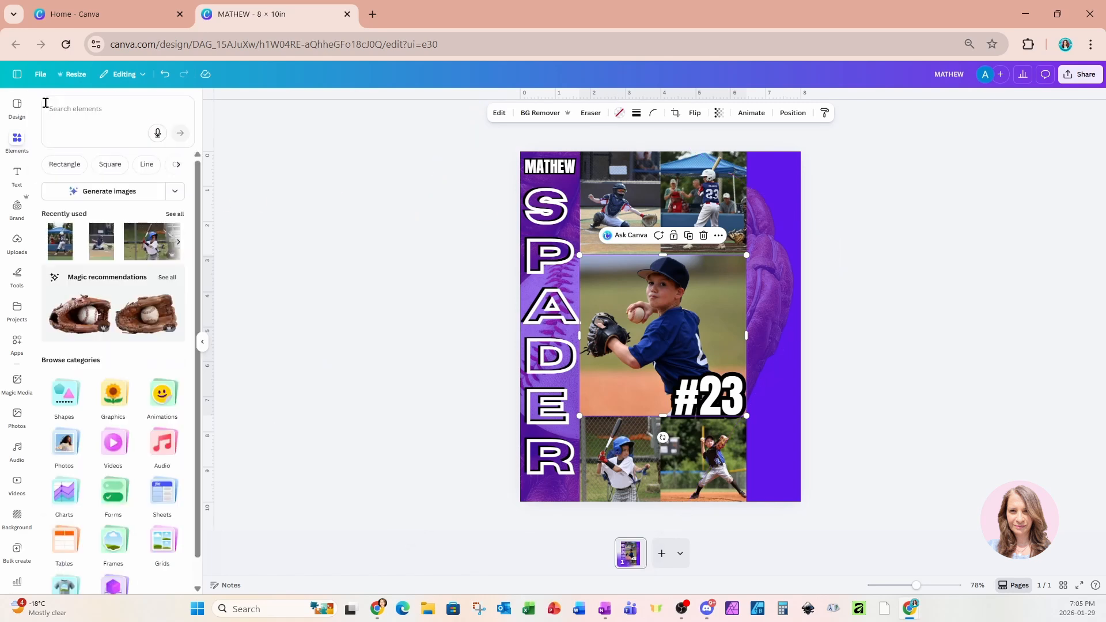
click(73, 108)
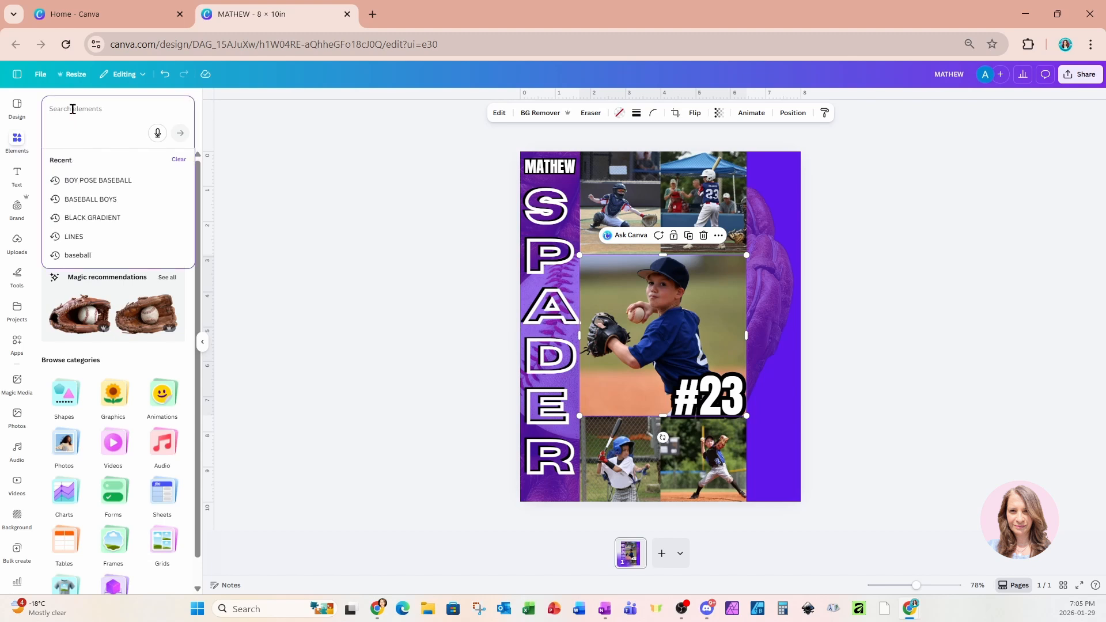
text(GRADIENT)
key(Return)
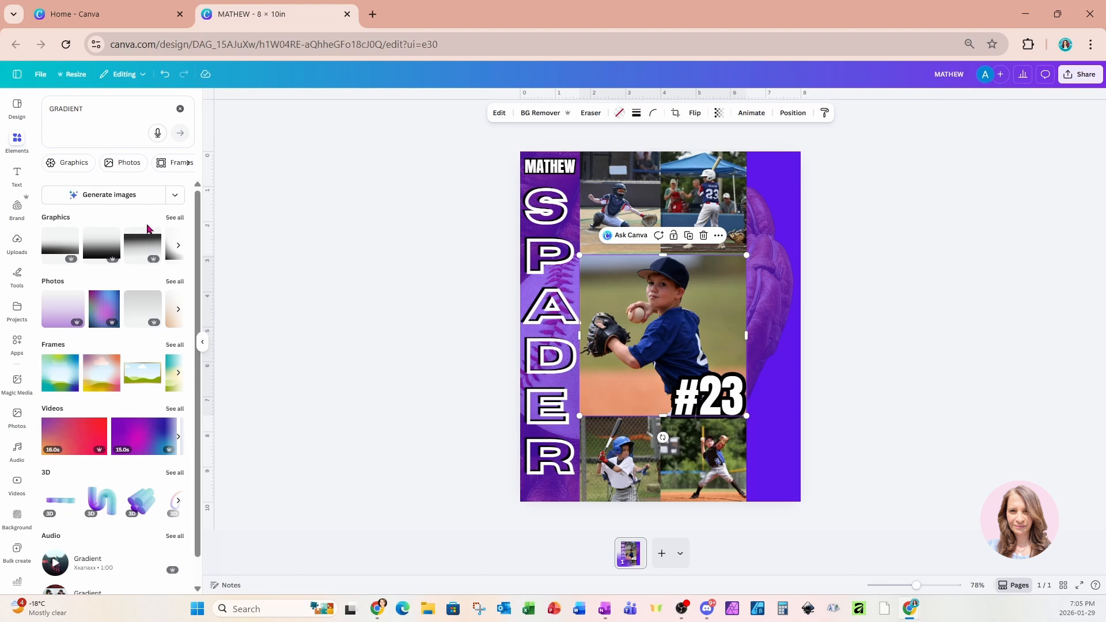
click(174, 219)
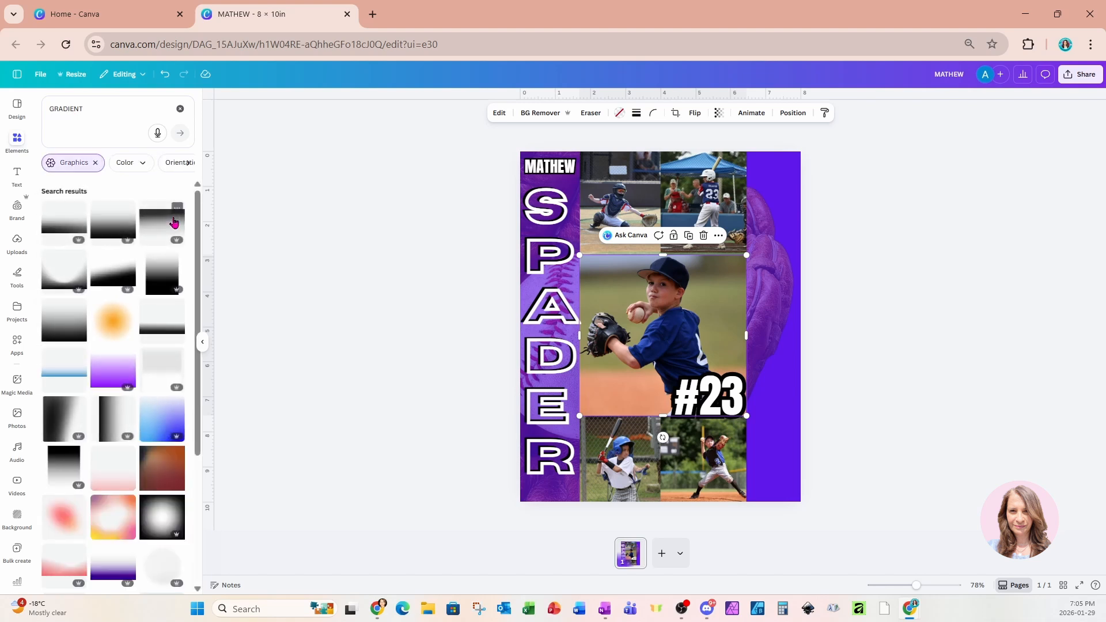
click(113, 369)
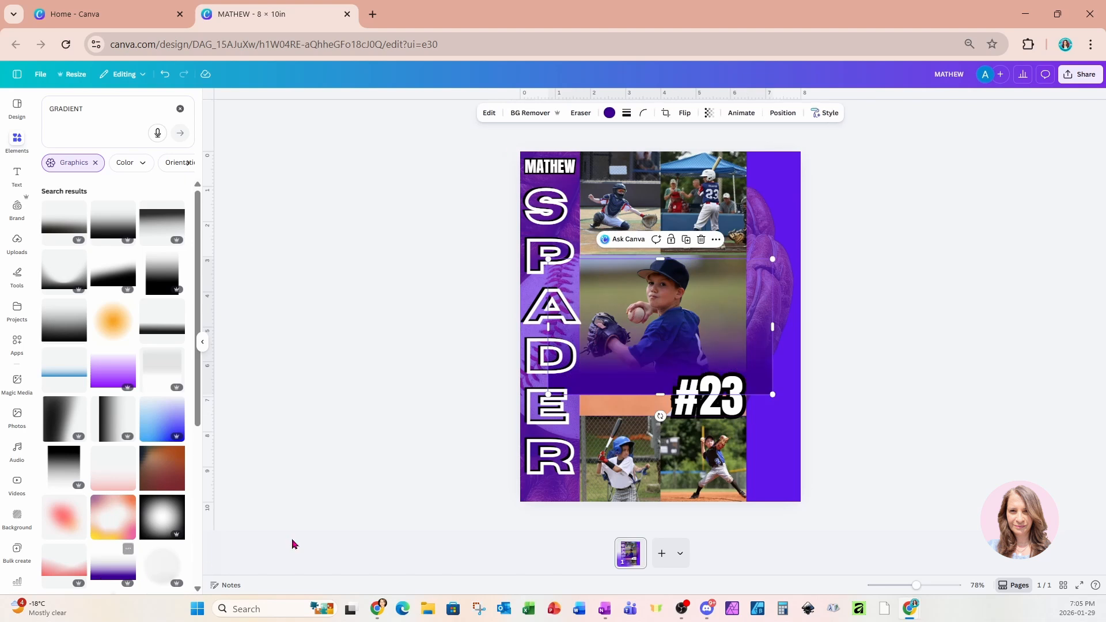
drag(660, 415, 718, 328)
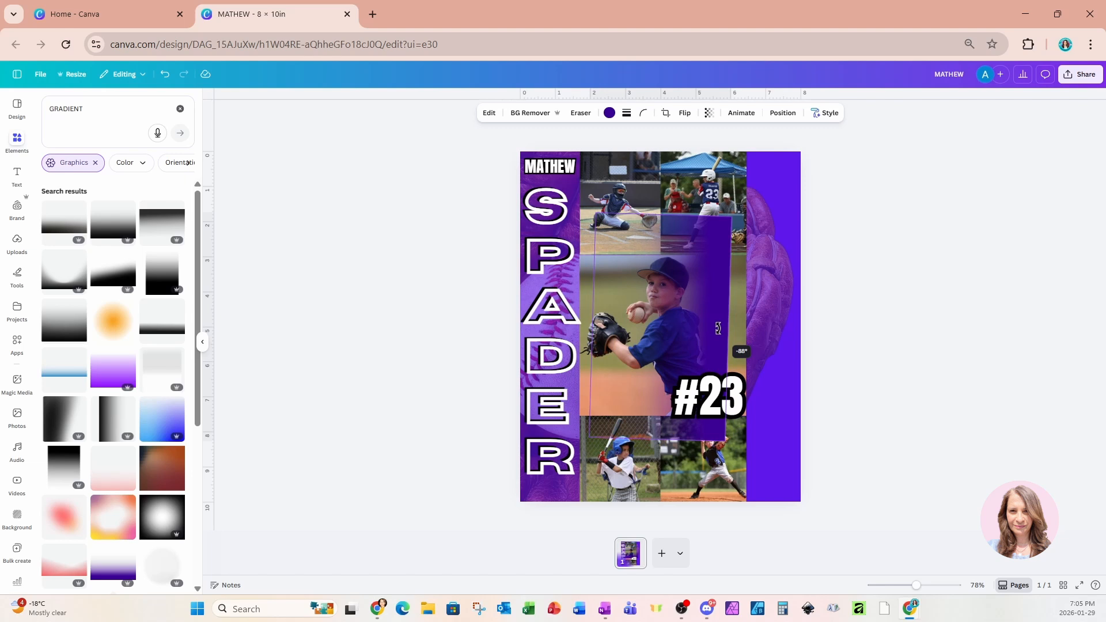
drag(718, 328, 718, 329)
click(700, 193)
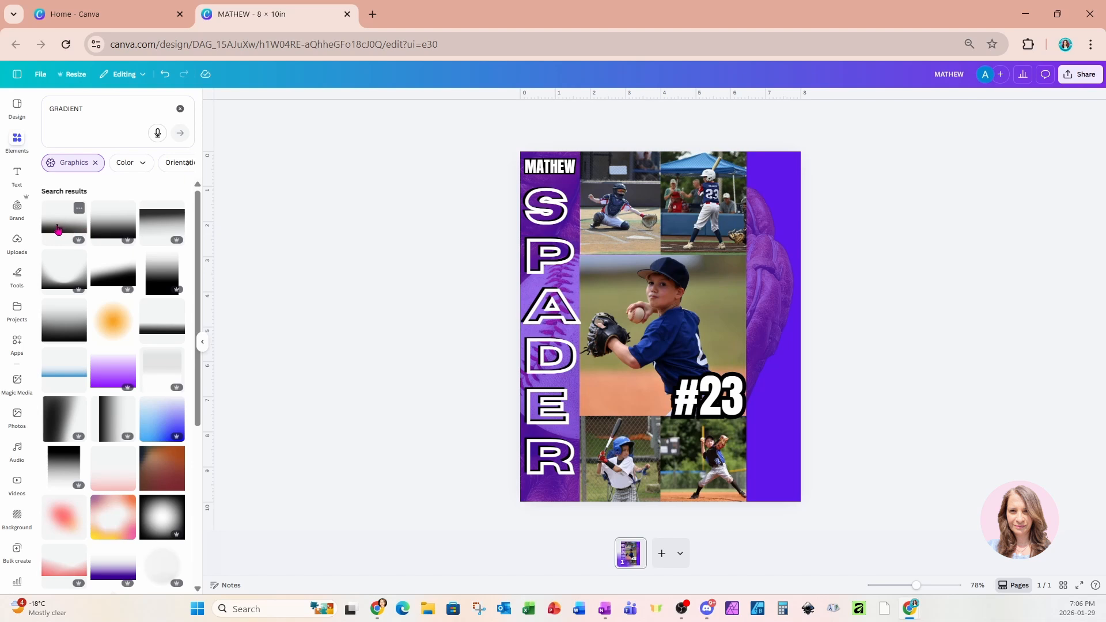
Add a dark gradient, rotate it to about -101°, and enlarge it to 5.2 by 2.9.
click(157, 334)
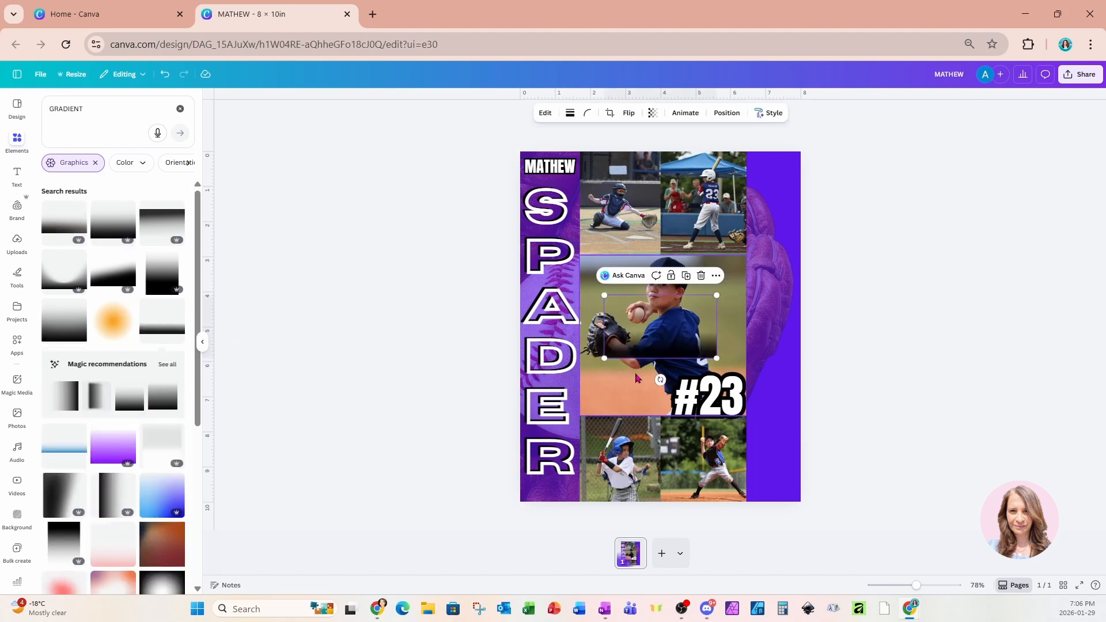
drag(660, 379, 758, 250)
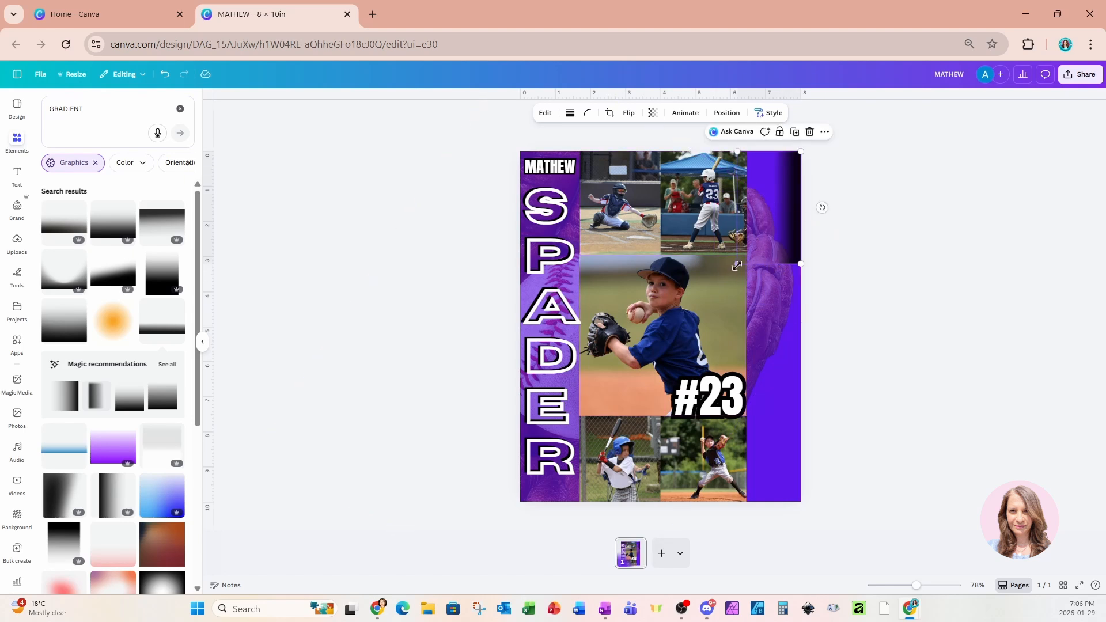
drag(737, 265, 700, 371)
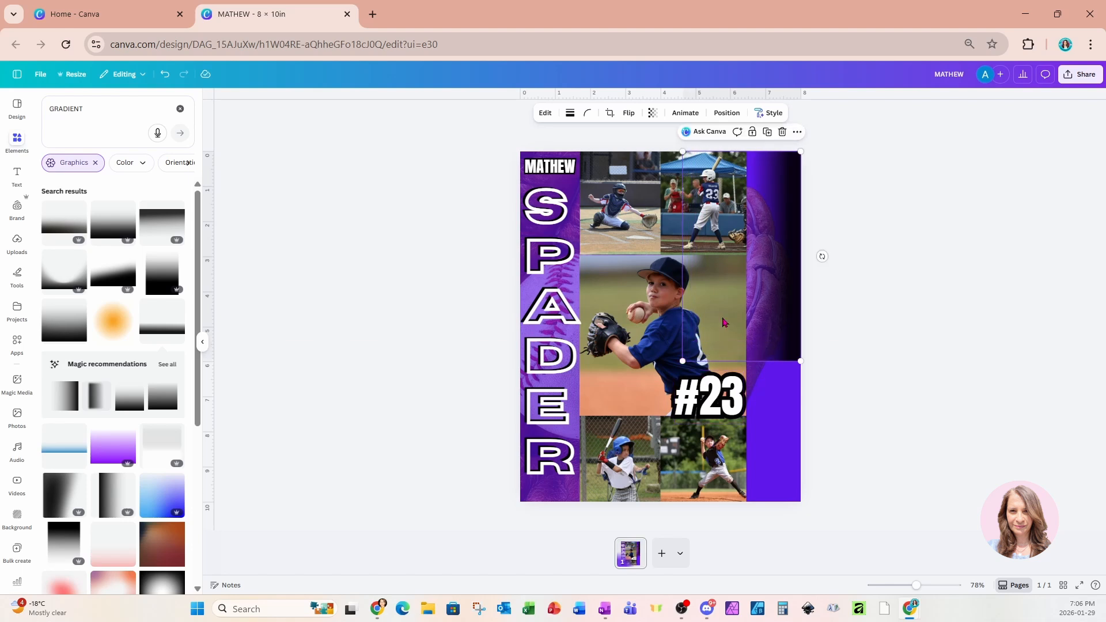
Apply the Heatwave Color Pop filter to the dark gradient and move it lower in the strip.
click(545, 112)
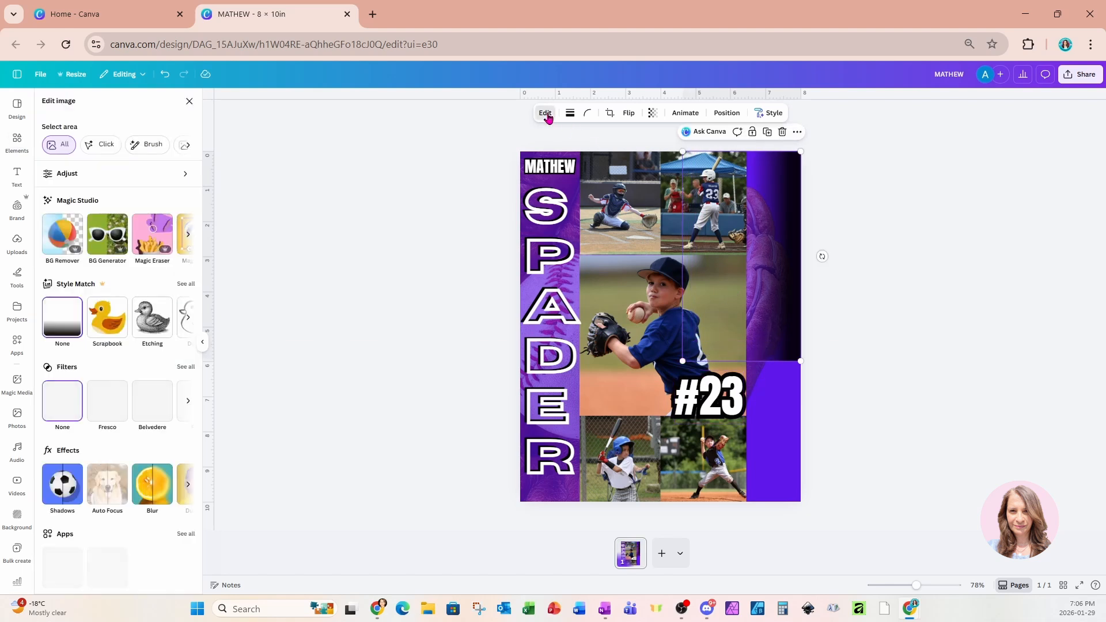
click(175, 369)
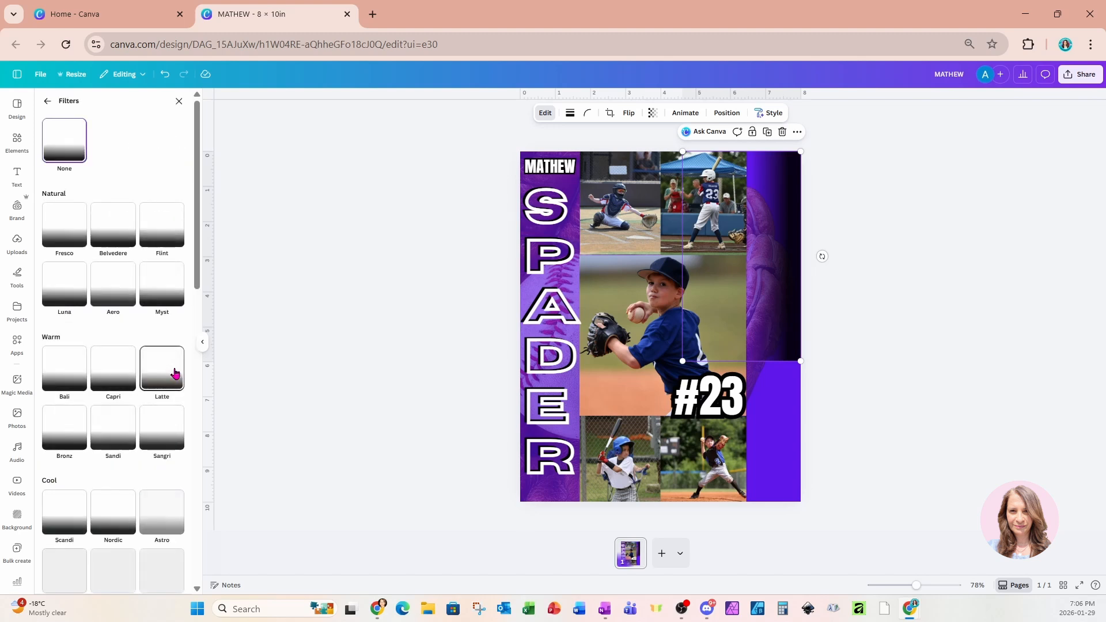
scroll(123, 301, down, 10)
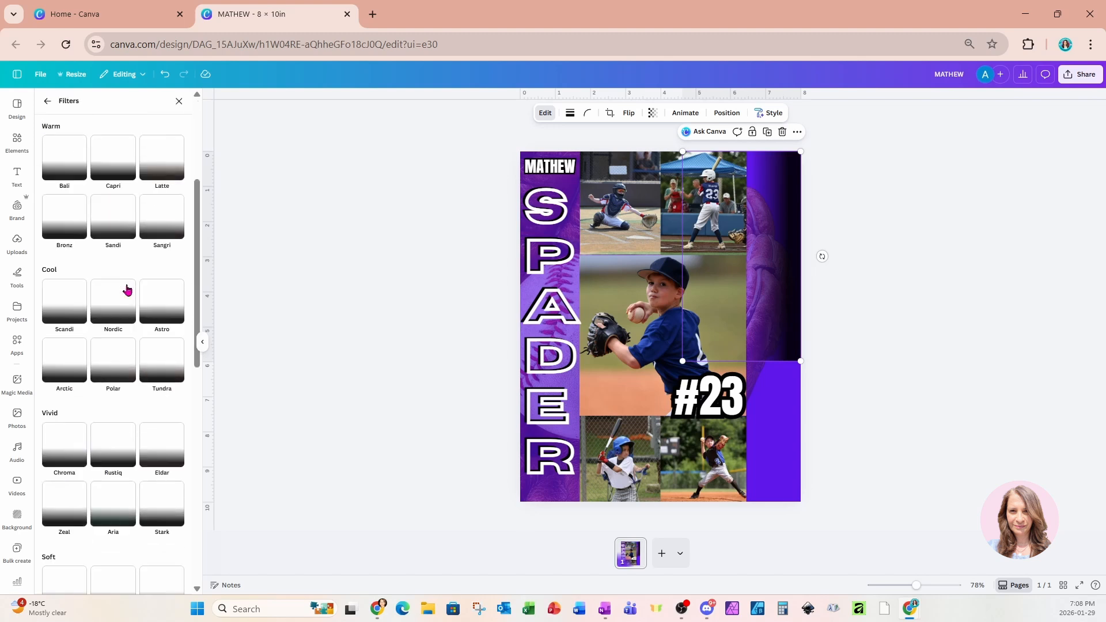
scroll(128, 291, down, 5)
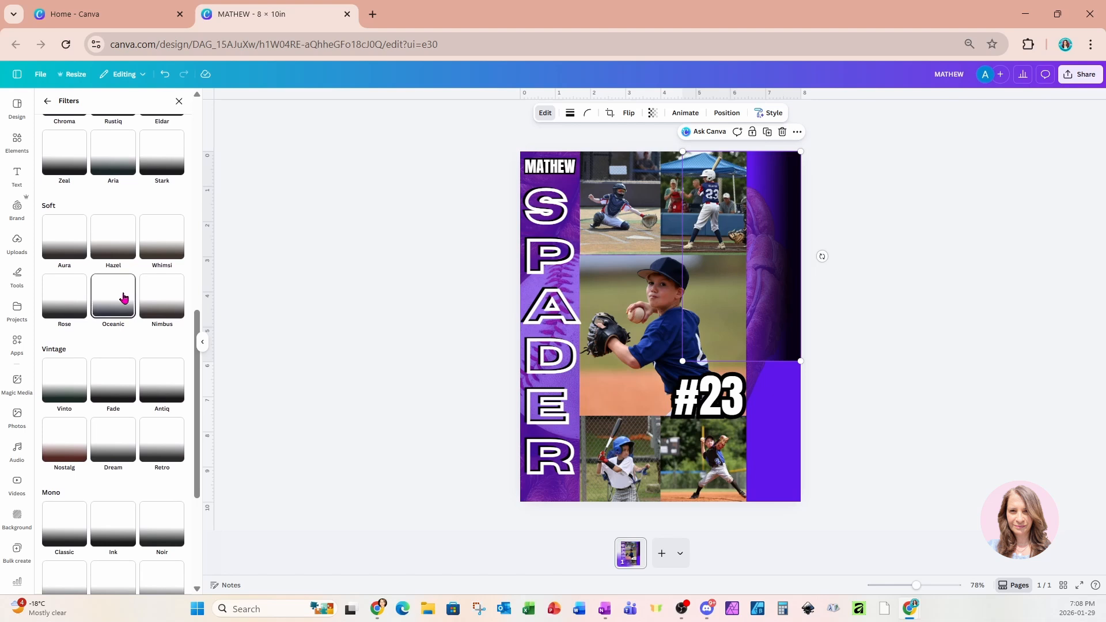
scroll(123, 298, down, 1)
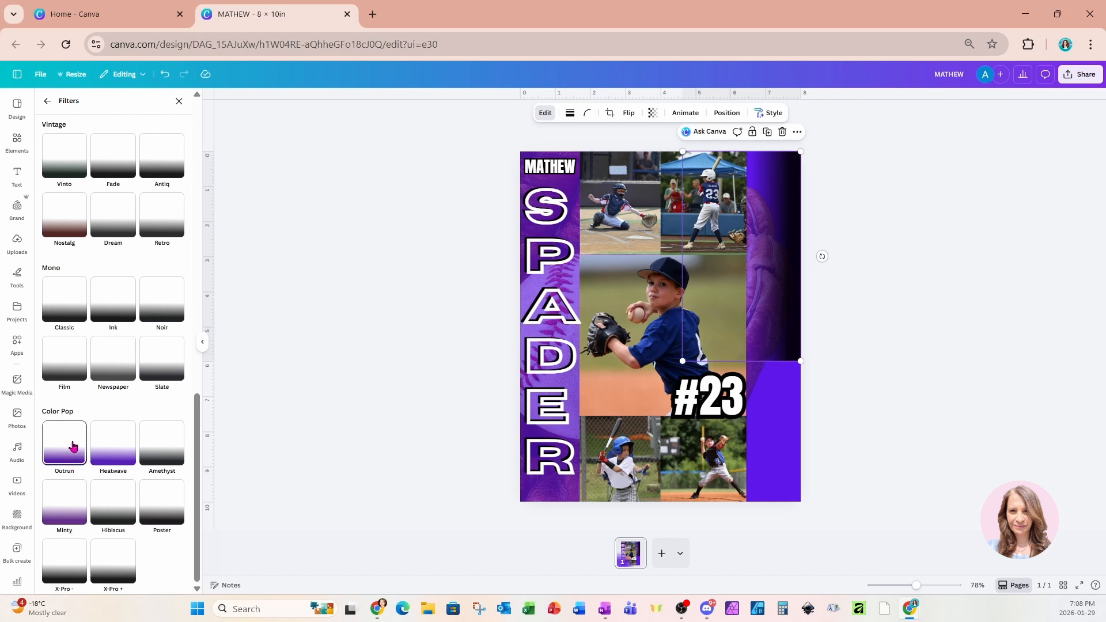
click(106, 458)
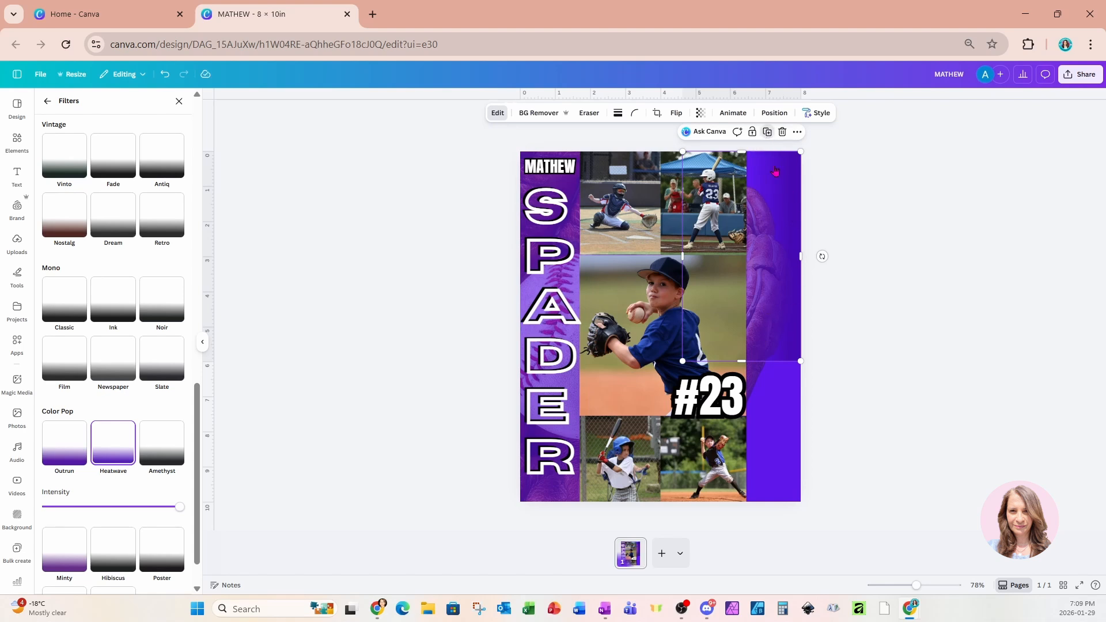
drag(758, 168, 765, 424)
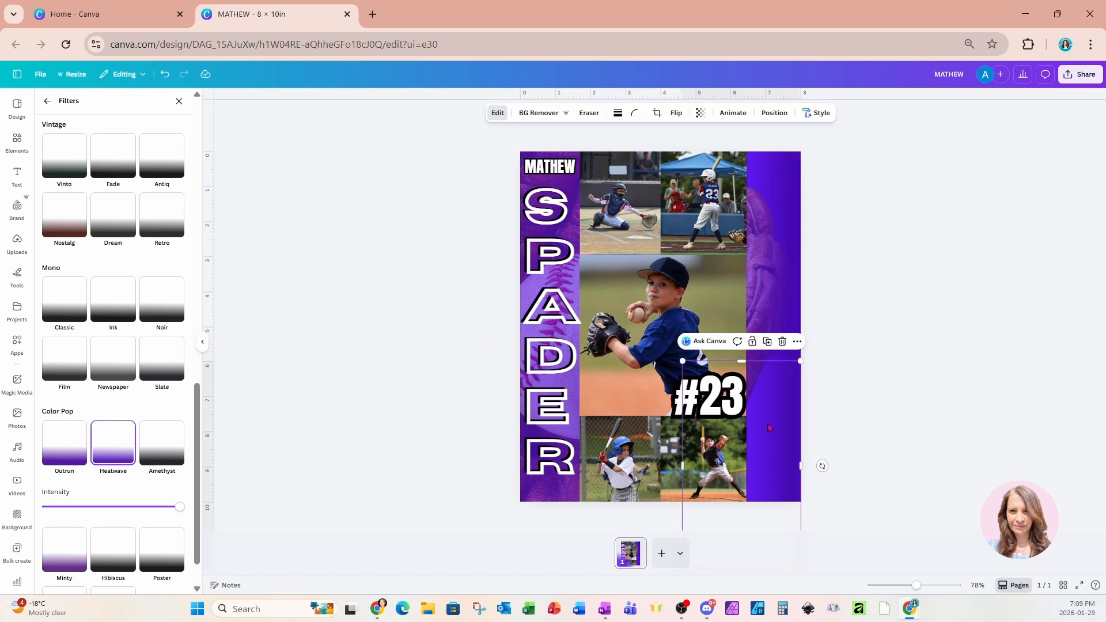
click(863, 348)
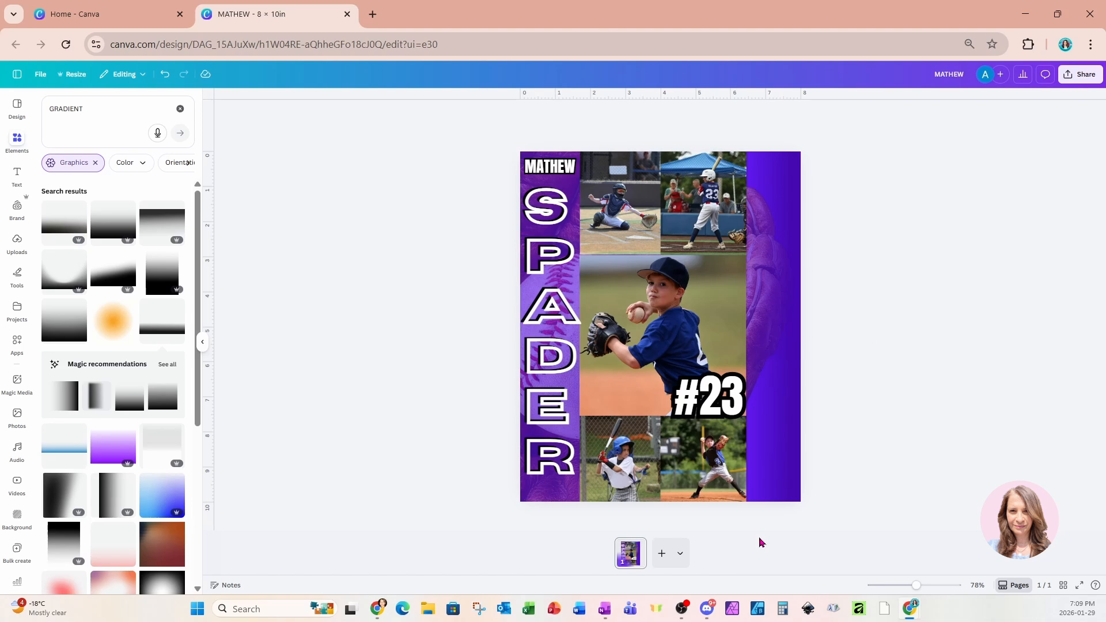
Add a subheading at the top right and paste the 'We are so proud of you… on and off the field.' message.
click(17, 176)
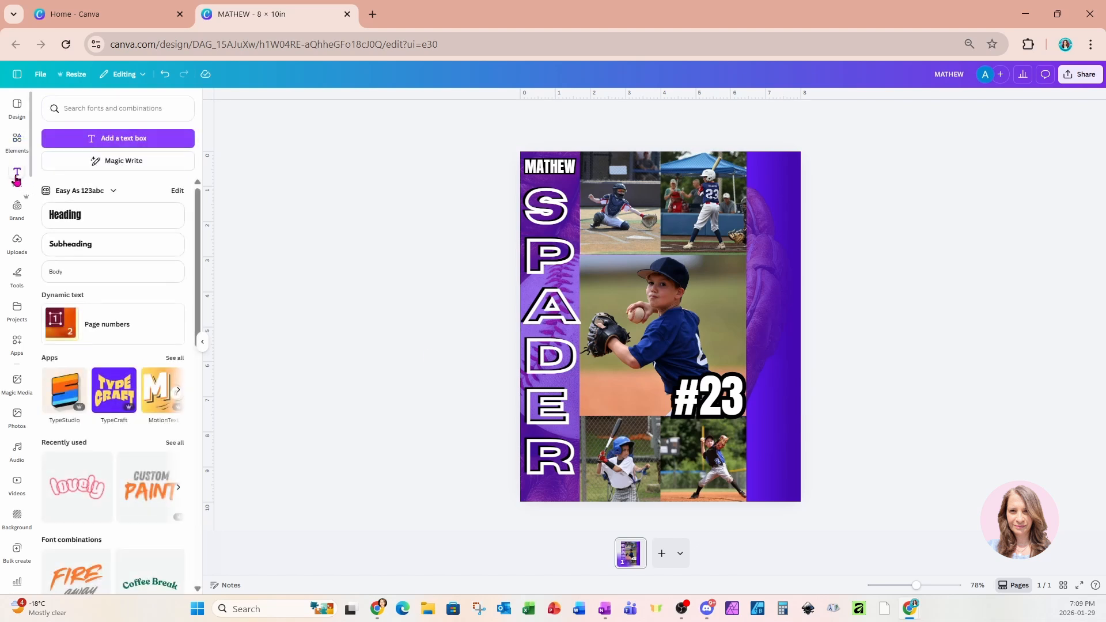
click(70, 249)
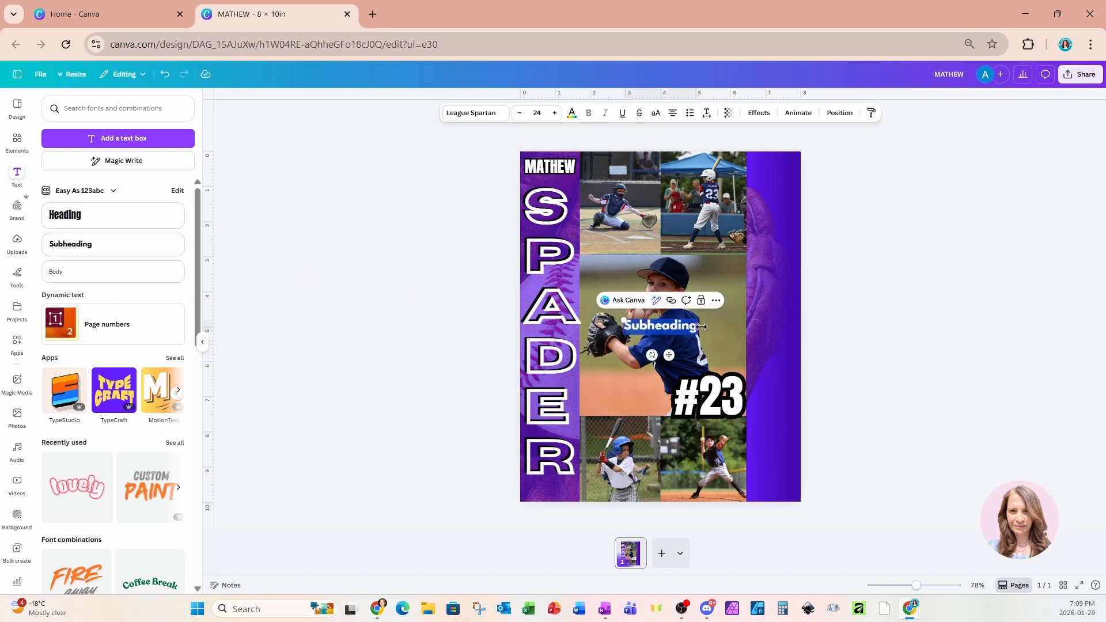
drag(670, 355, 770, 215)
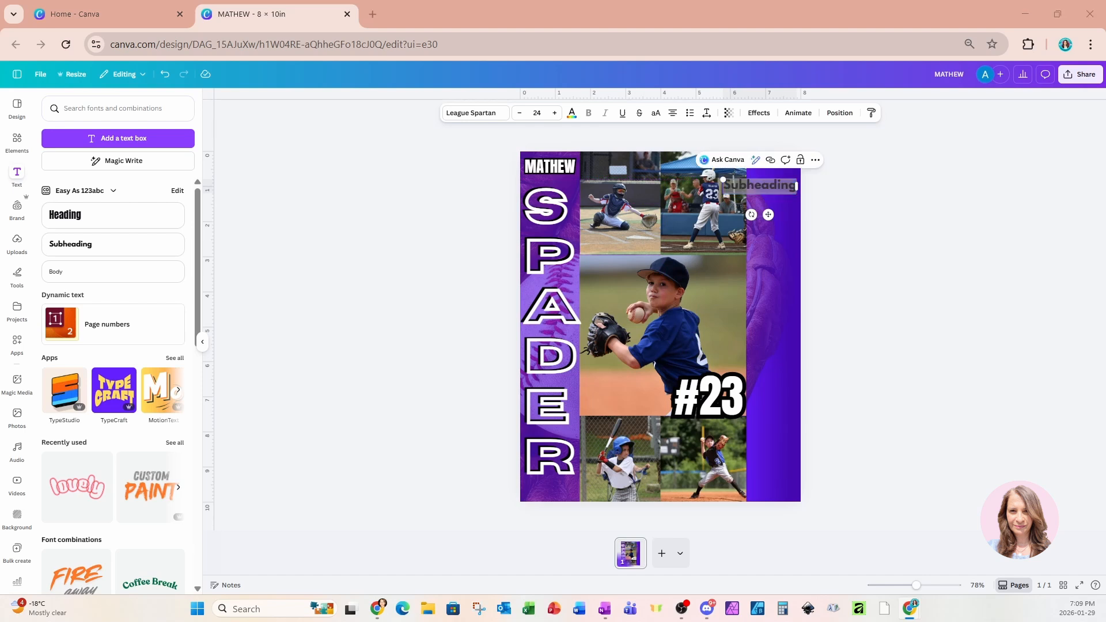
text(We are so proud of you—play with heart, have fun, and remember we’ll always be cheering you on, on and off the field.)
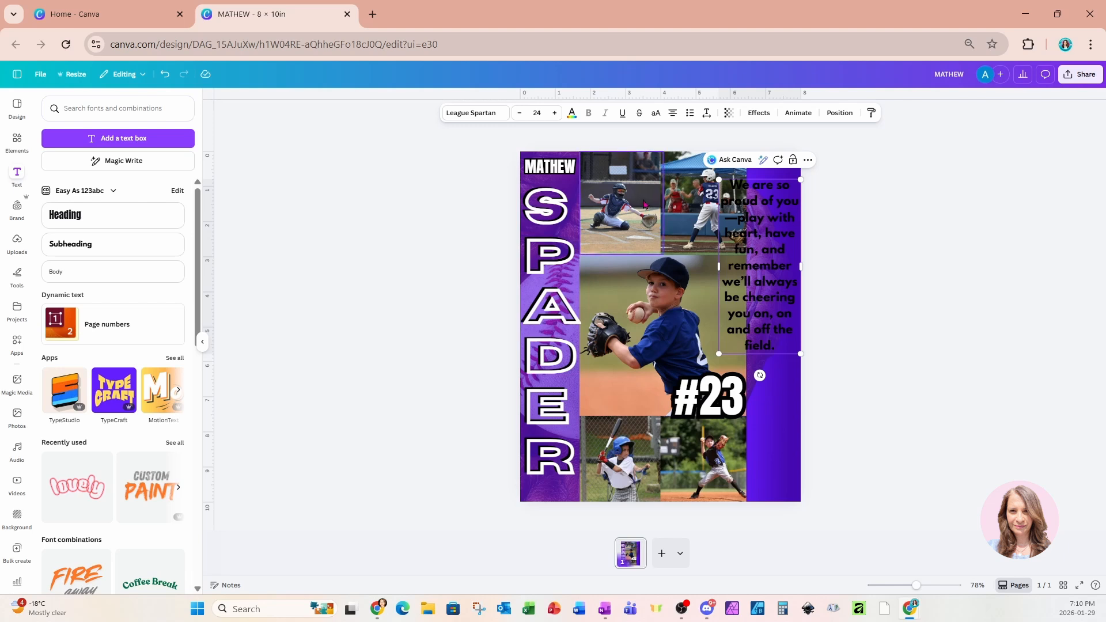
click(883, 260)
click(763, 277)
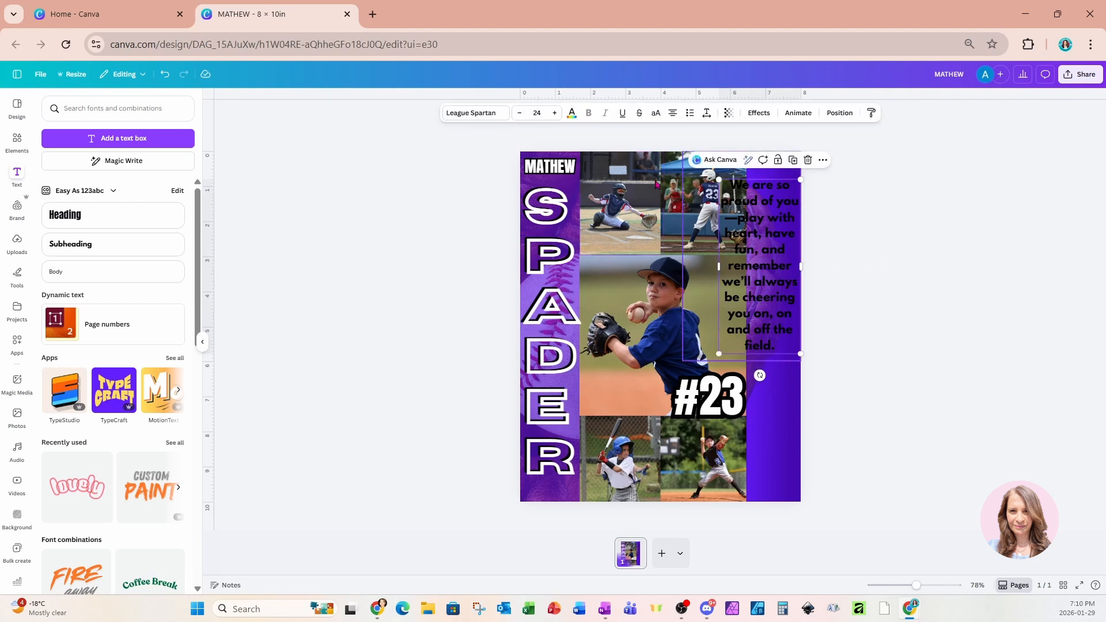
Change the message text colour from black to light orange.
click(572, 114)
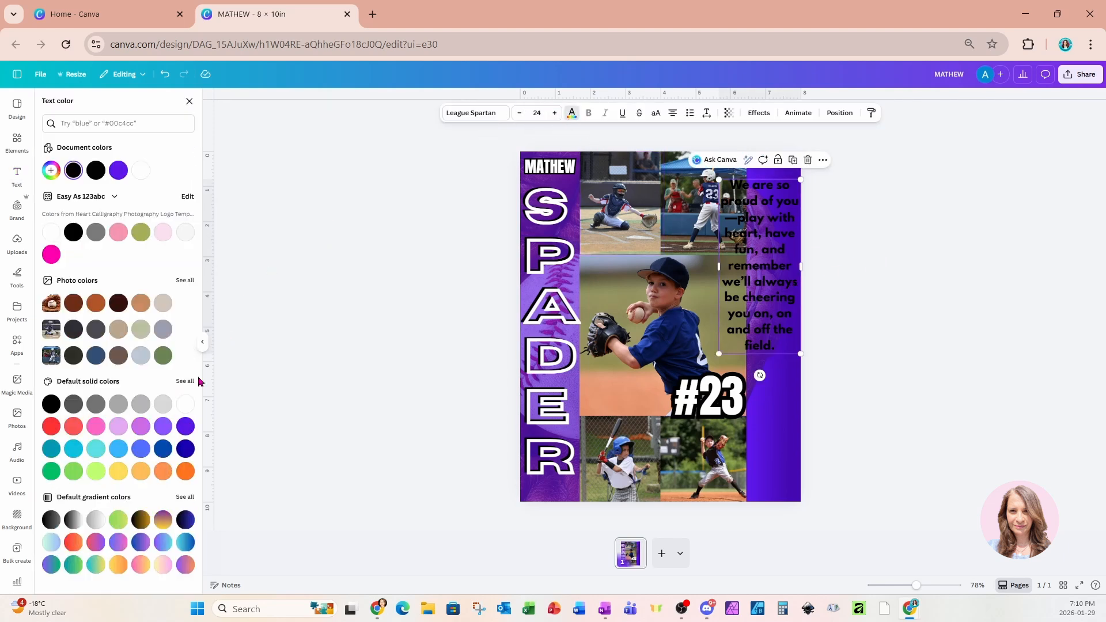
click(140, 471)
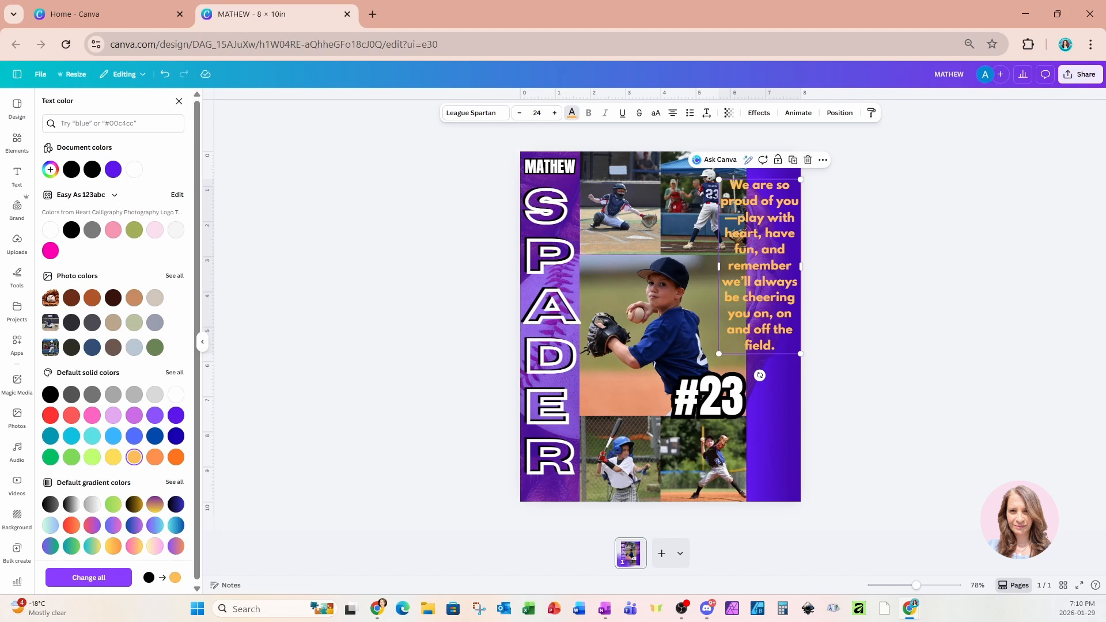
Give the message a black Shadow effect with transparency 100, offset 100 and blur 32.
click(759, 114)
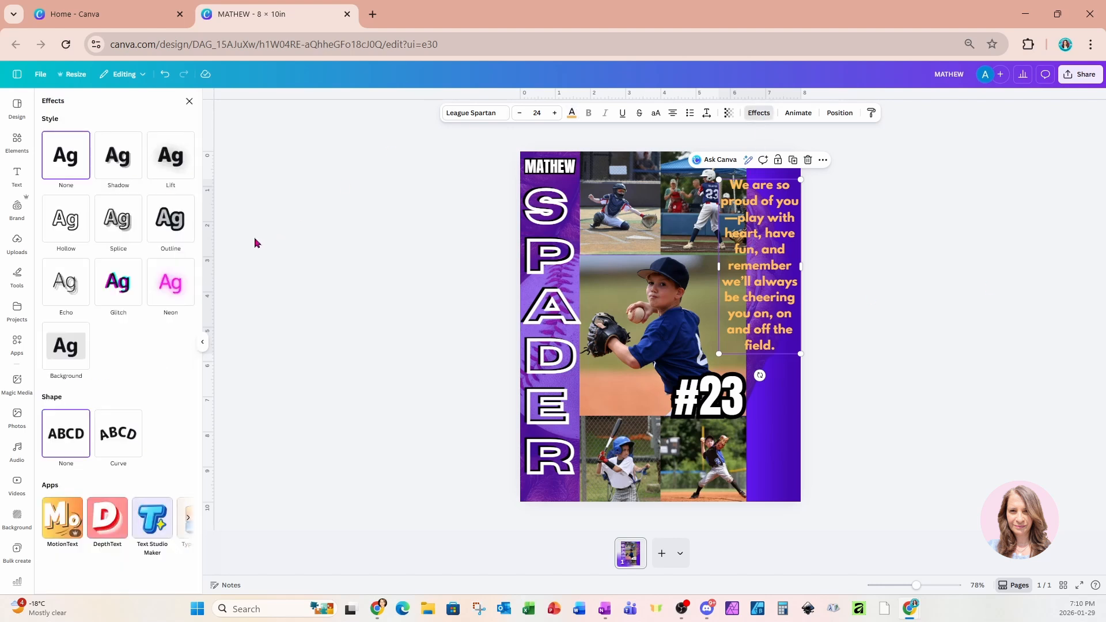
click(123, 168)
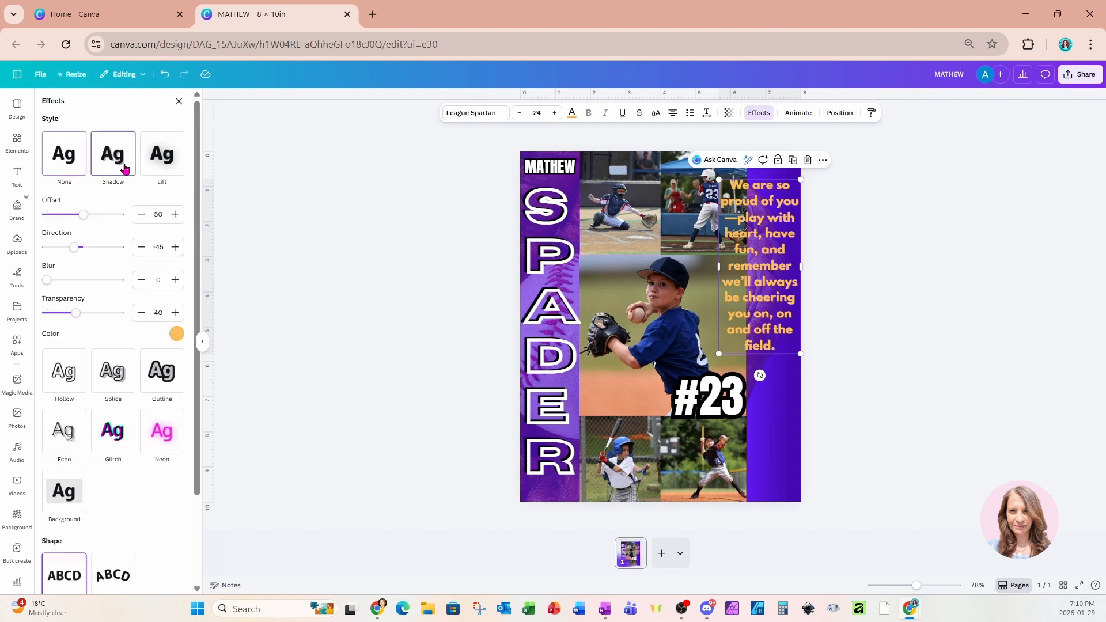
click(177, 337)
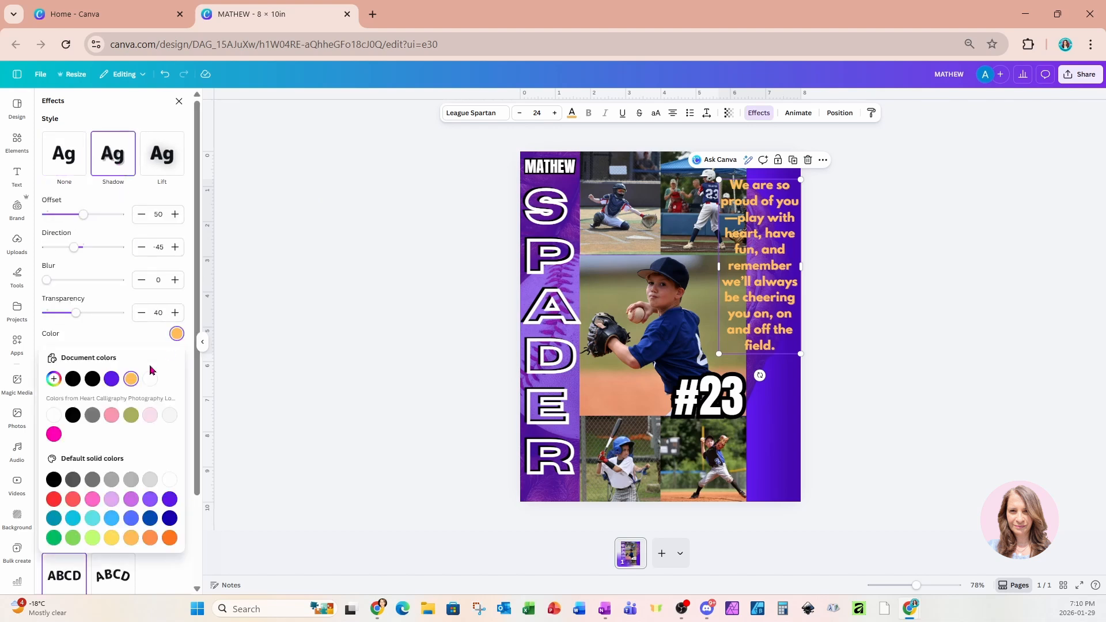
click(74, 380)
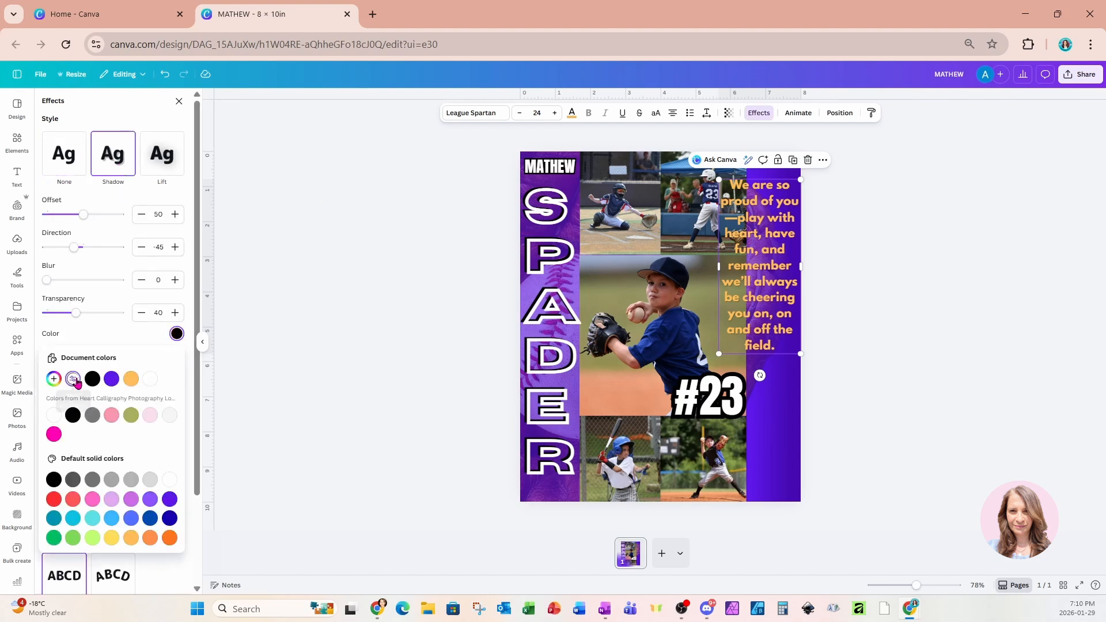
click(75, 317)
drag(75, 317, 133, 320)
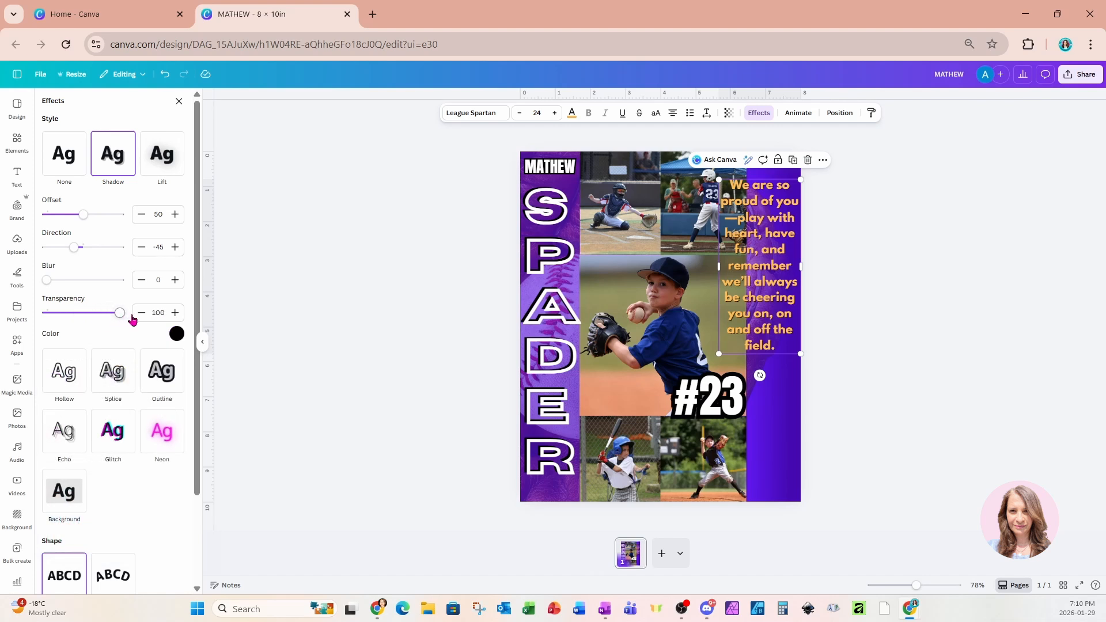
click(88, 214)
drag(89, 217, 128, 218)
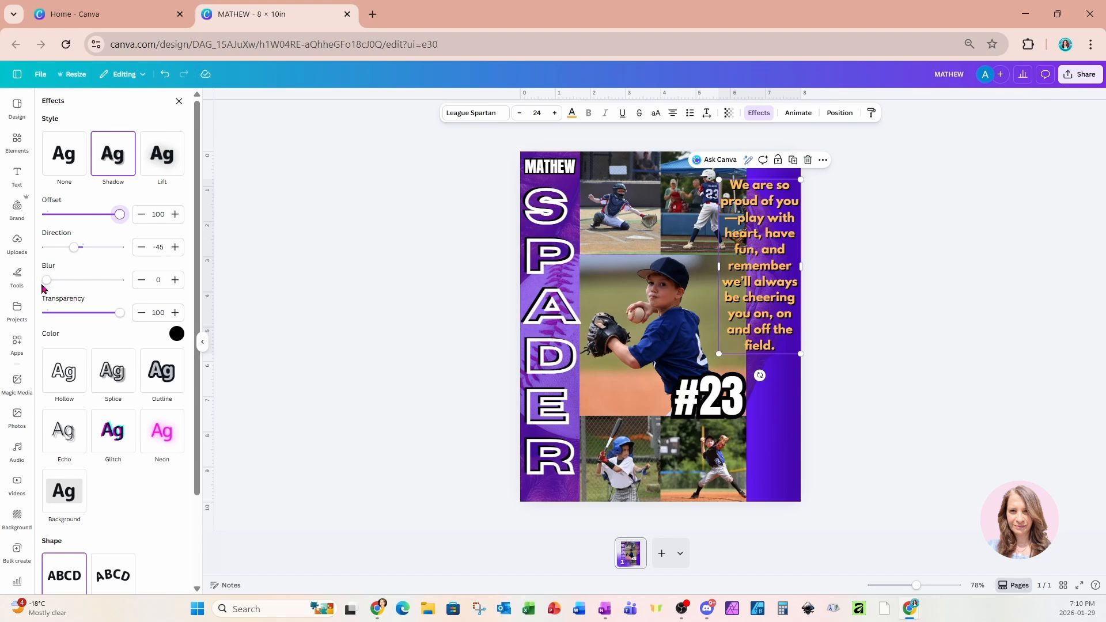
drag(46, 281, 71, 286)
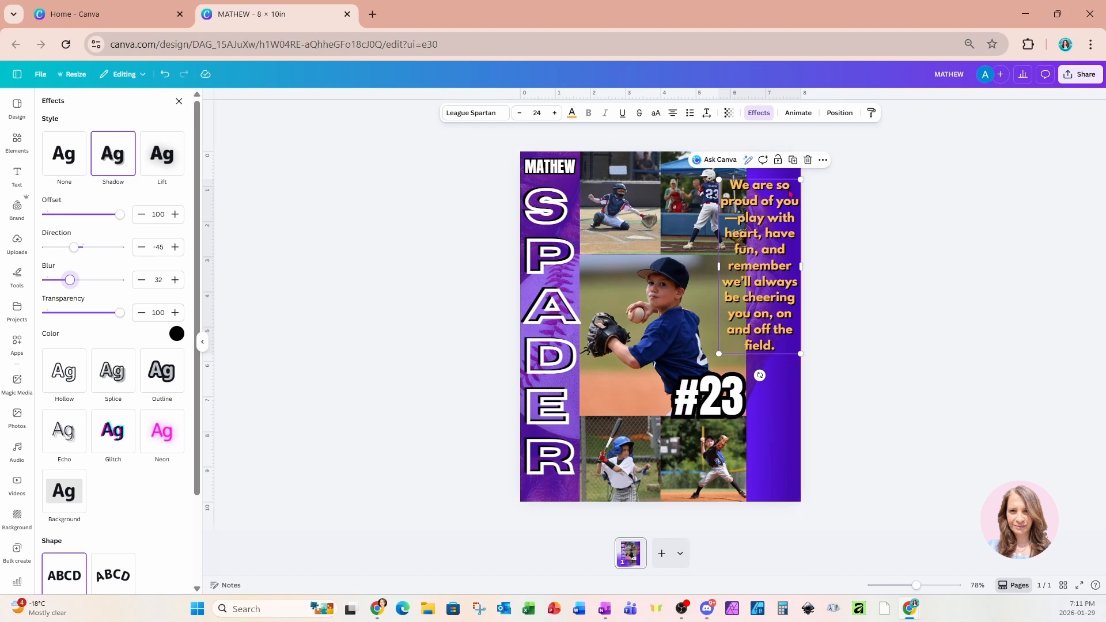
click(780, 190)
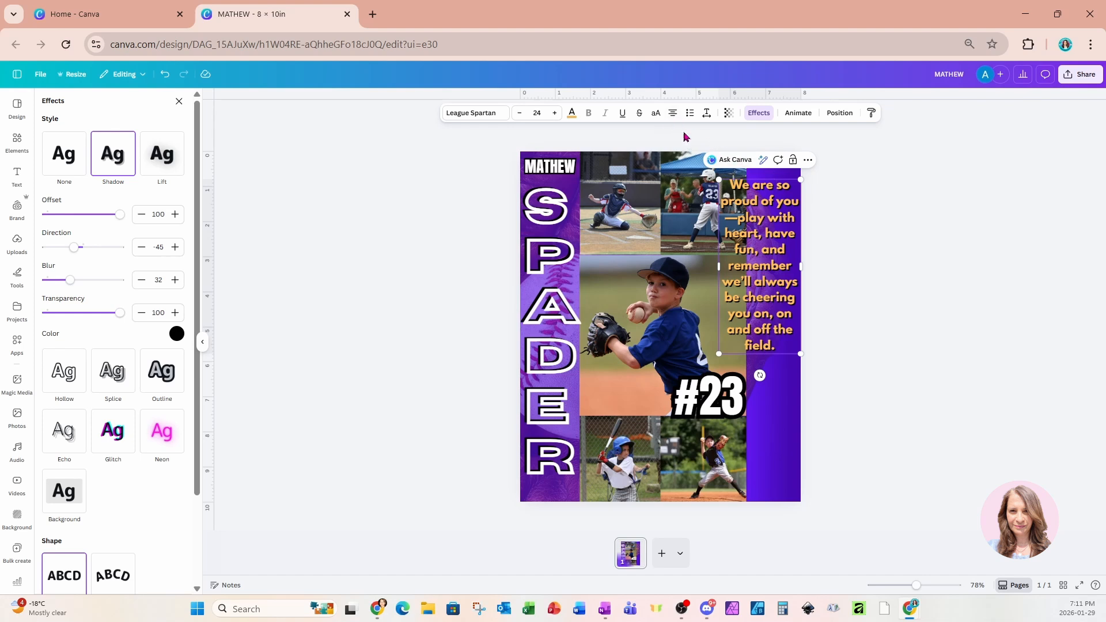
Break the message after 'We are' and narrow its box into a tall column in the purple strip.
key(Return)
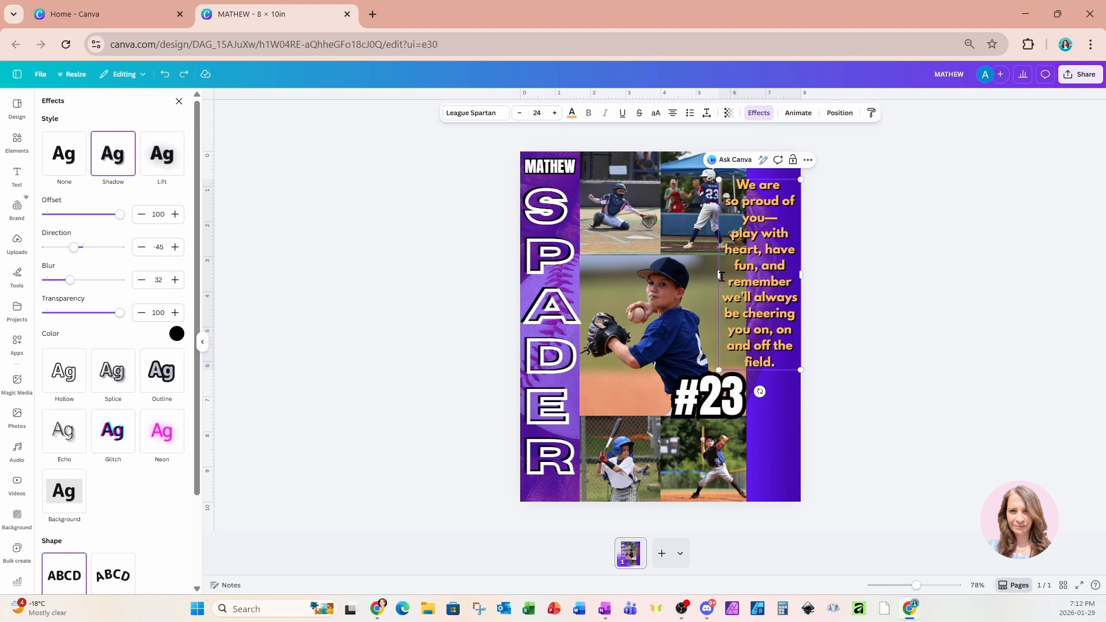
drag(716, 275, 749, 279)
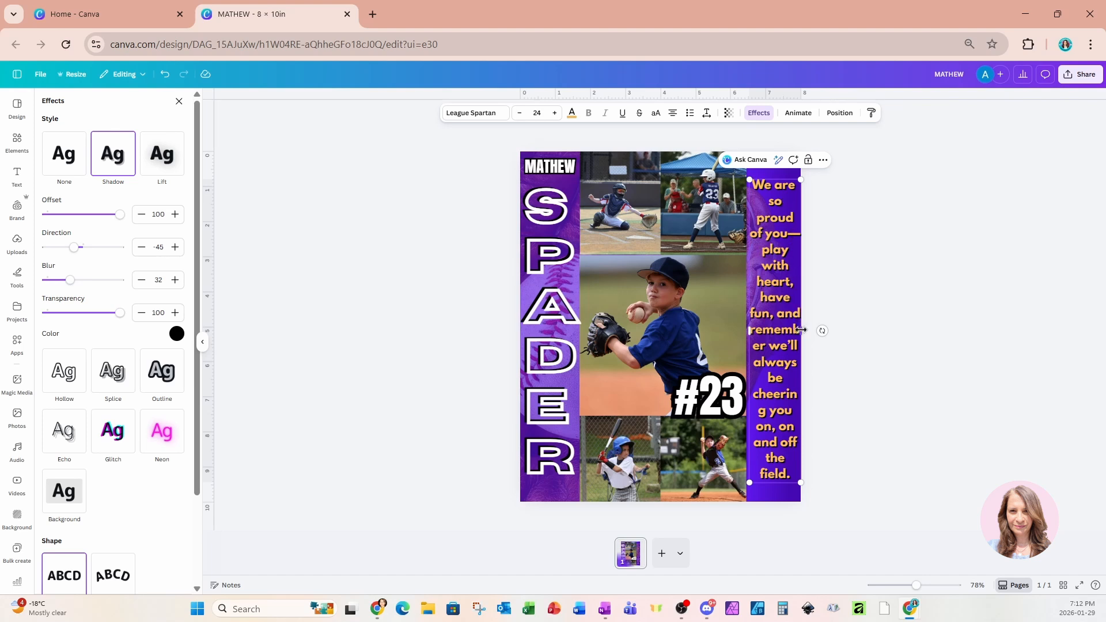
drag(800, 330, 800, 336)
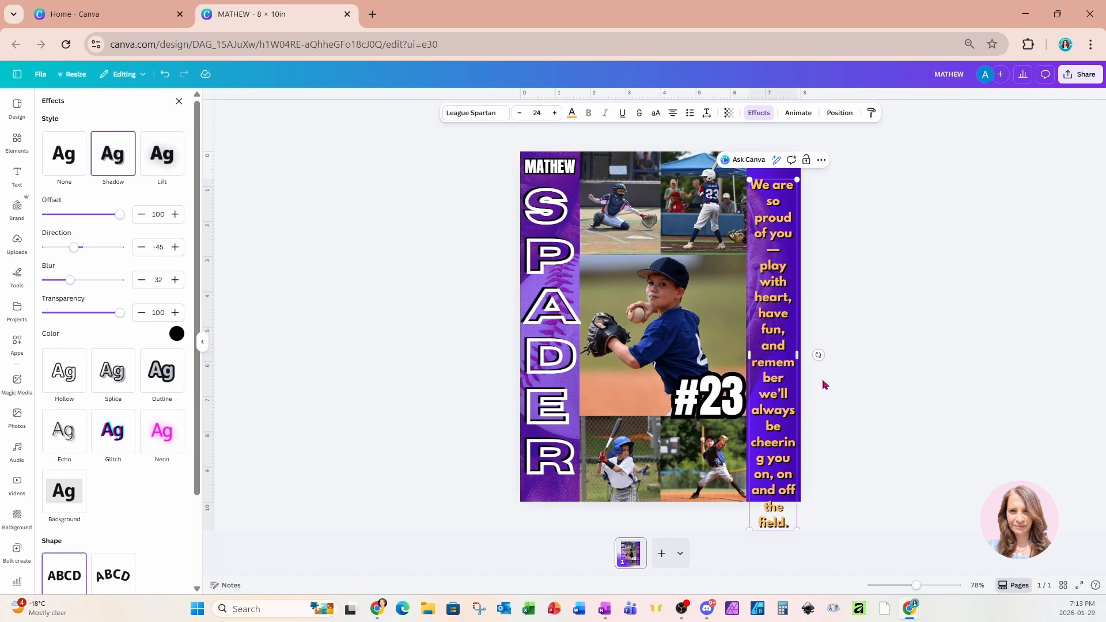
click(896, 303)
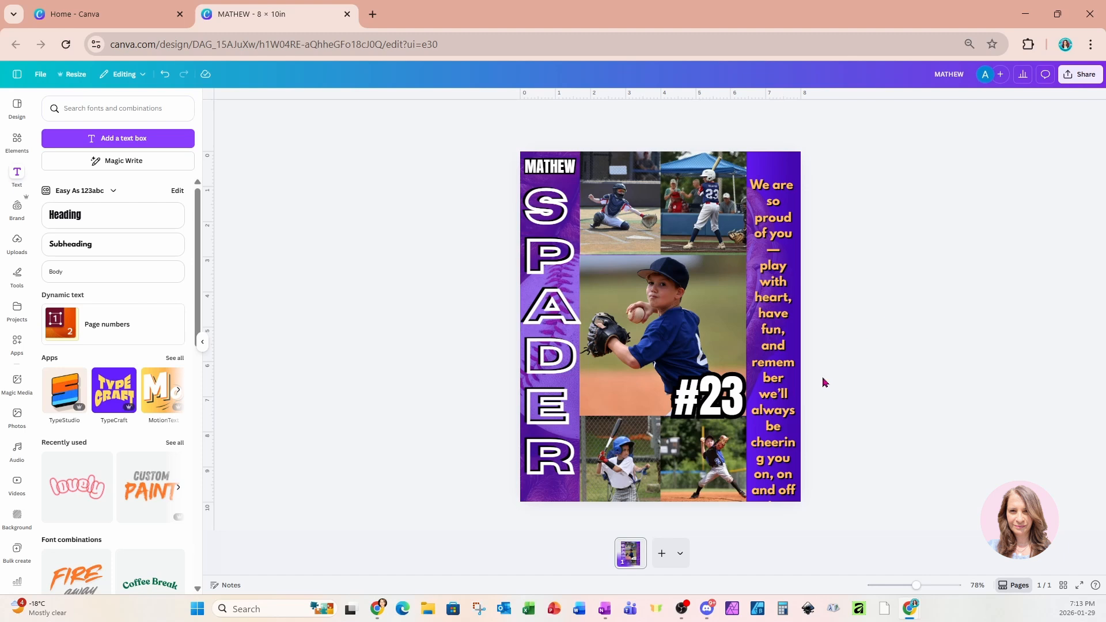
Shrink the yellow message from 24 to 17 and break the line after 'you on,'.
click(782, 403)
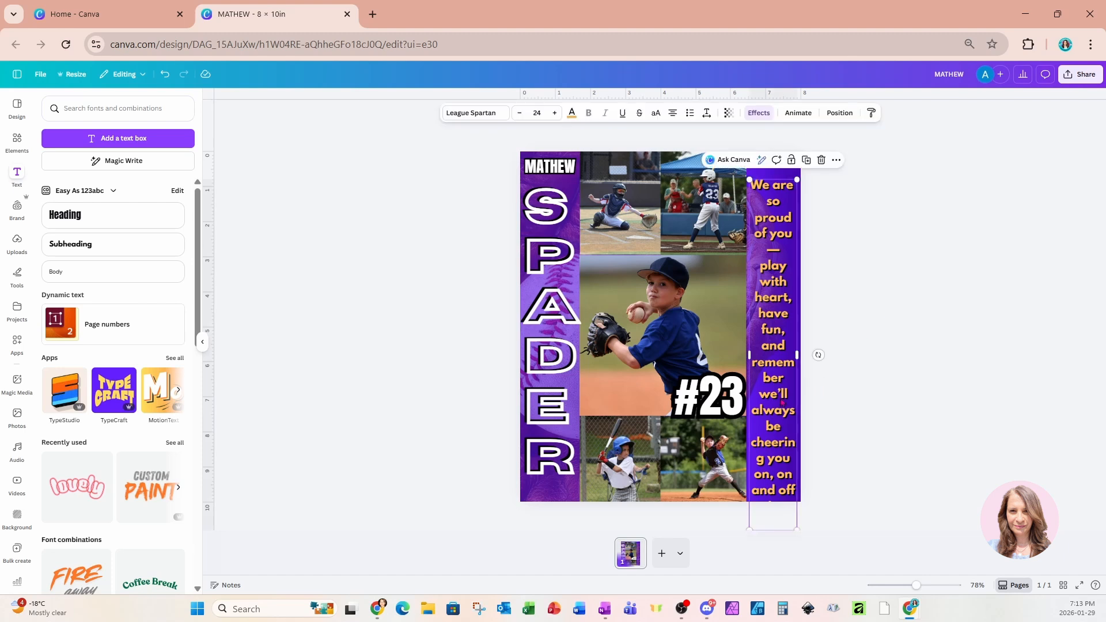
click(520, 115)
click(520, 114)
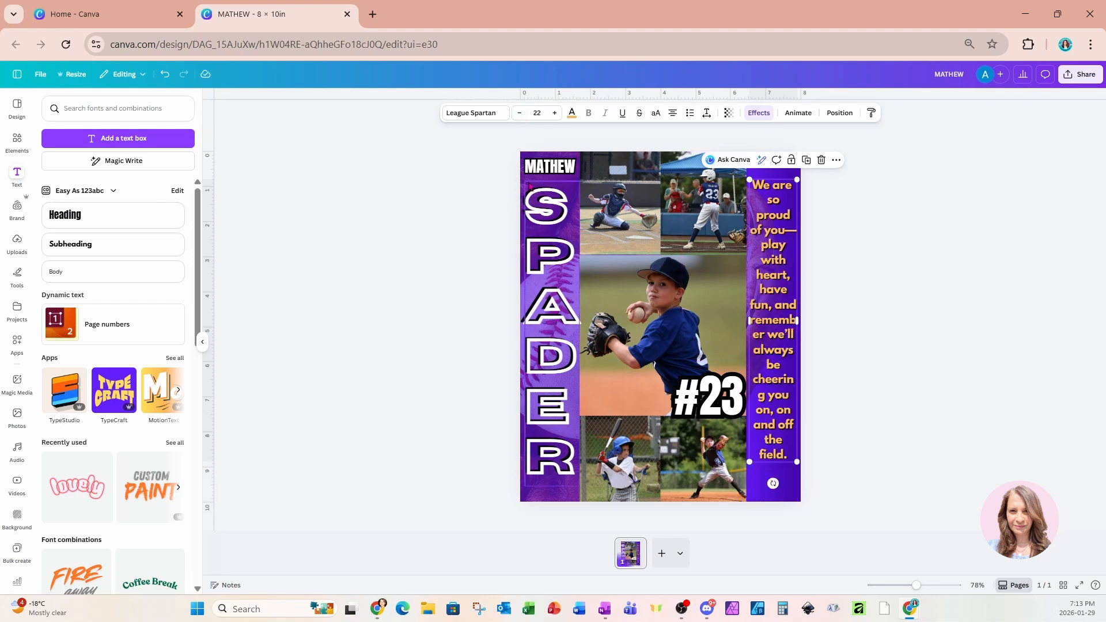
click(519, 116)
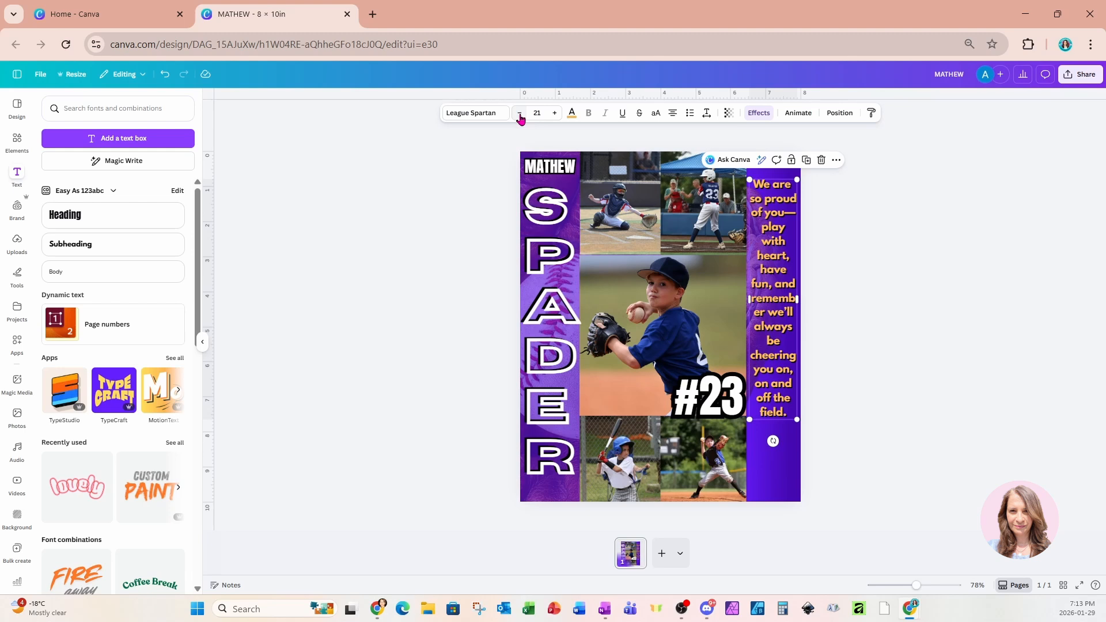
click(520, 115)
click(520, 115)
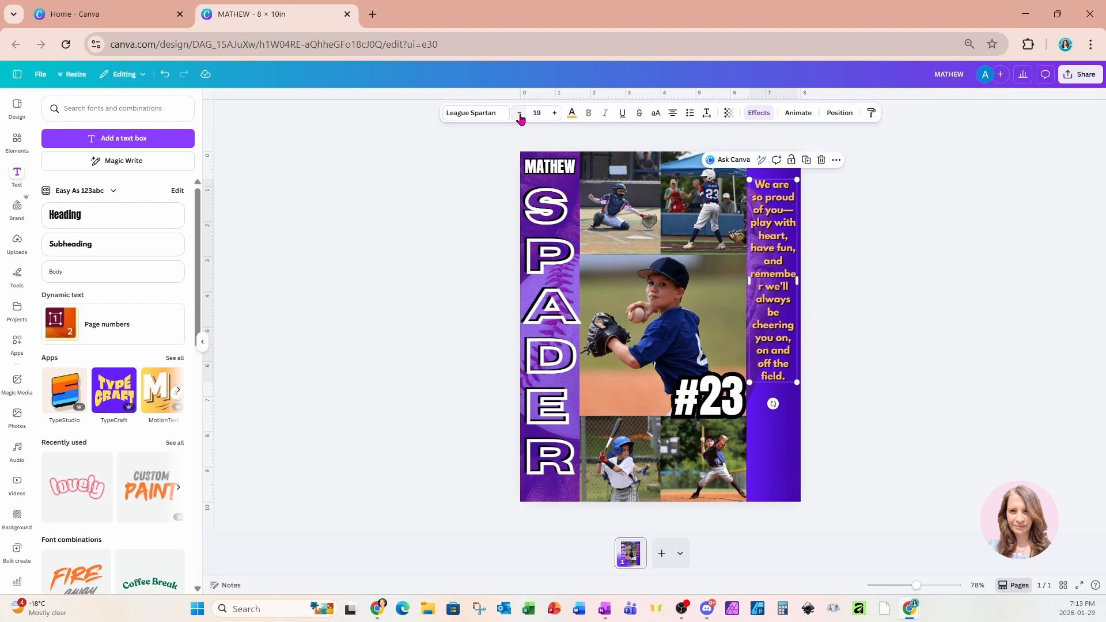
click(520, 115)
click(520, 116)
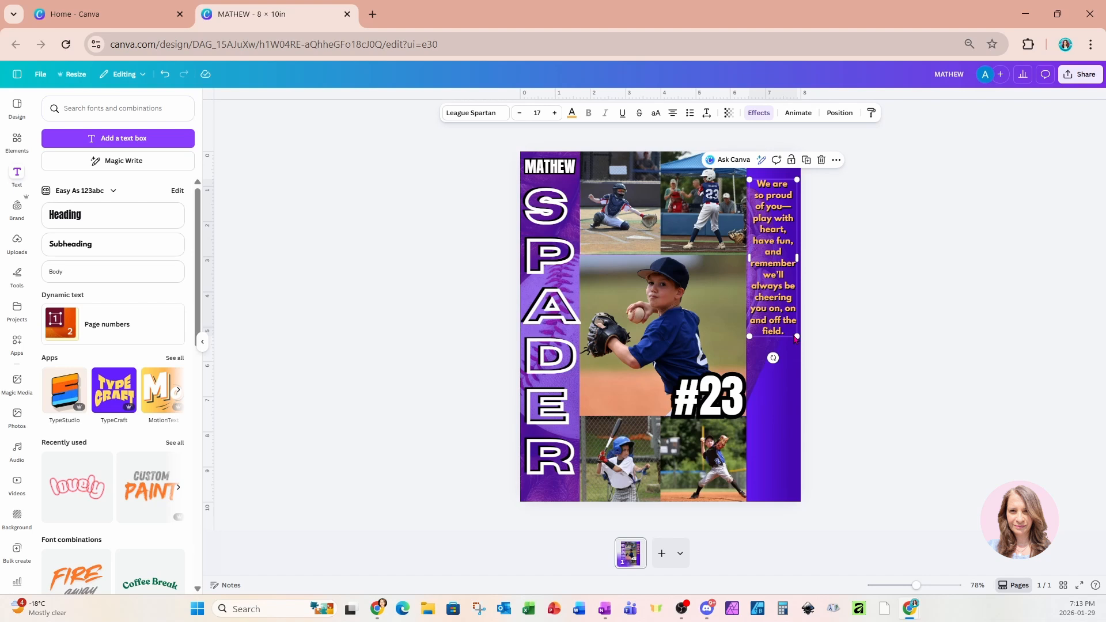
click(784, 309)
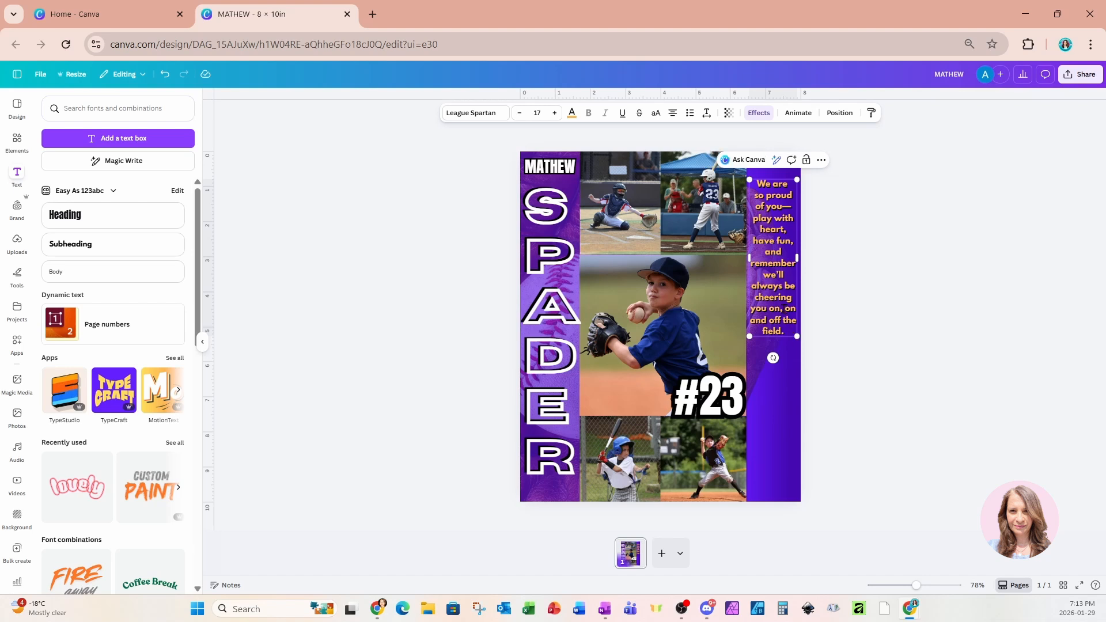
key(Return)
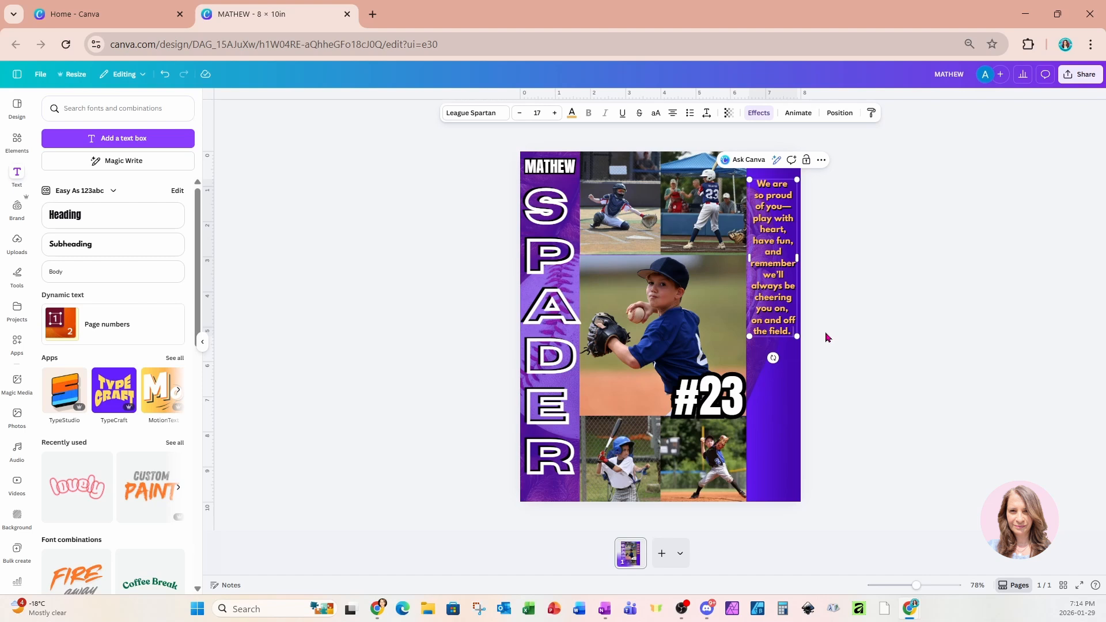
Add a new closing line 'Love Mom and Dad' after 'the field.'.
key(Return)
text(Love)
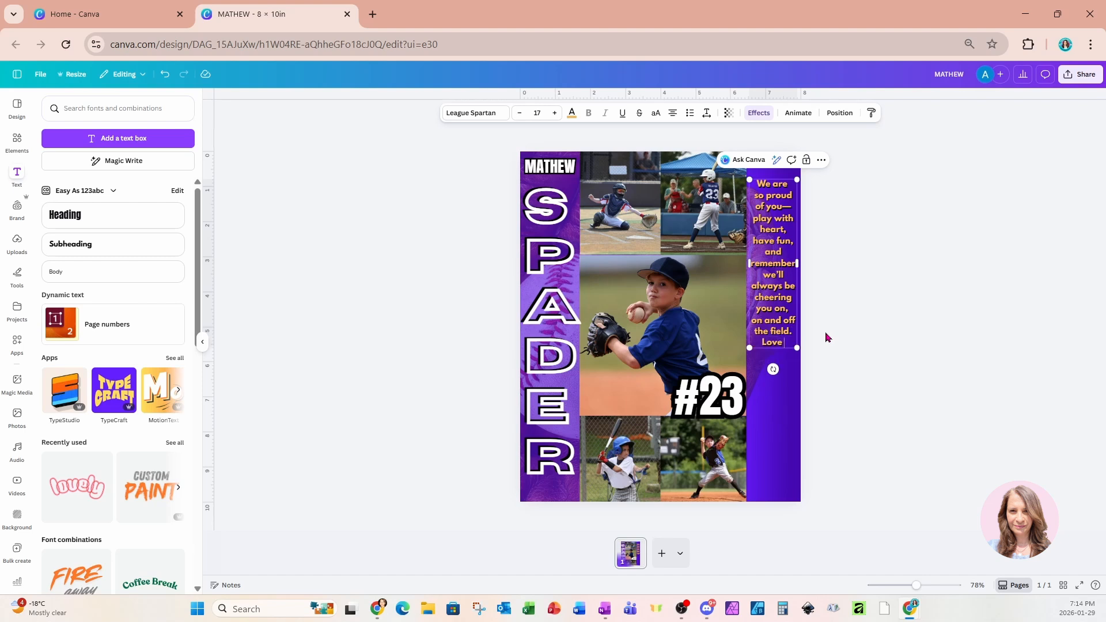
text( Mom and Dad)
click(836, 321)
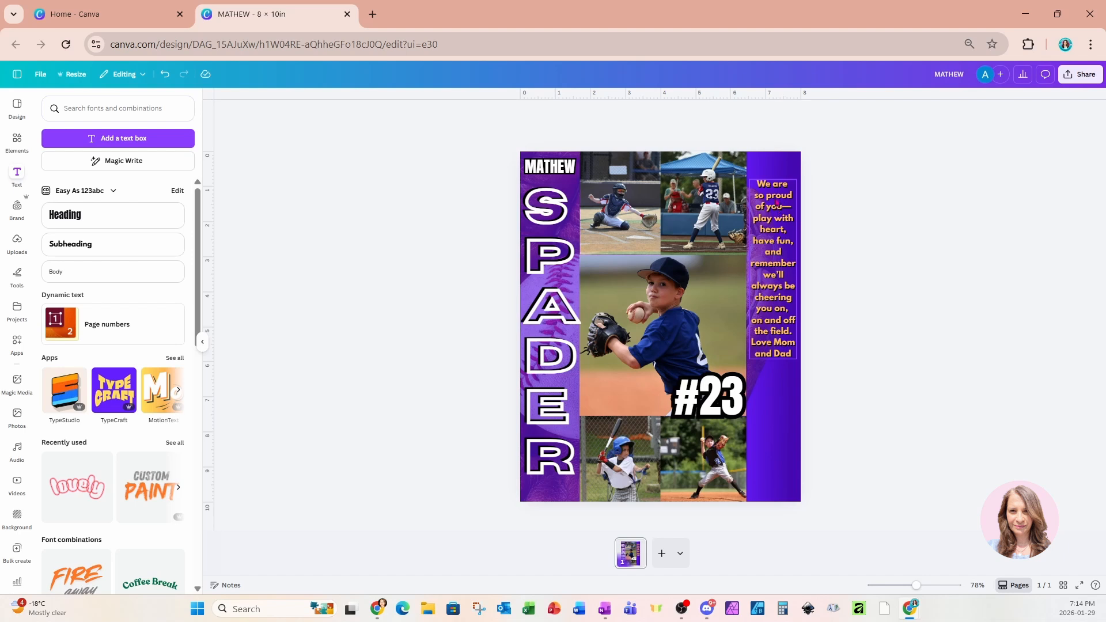
click(771, 290)
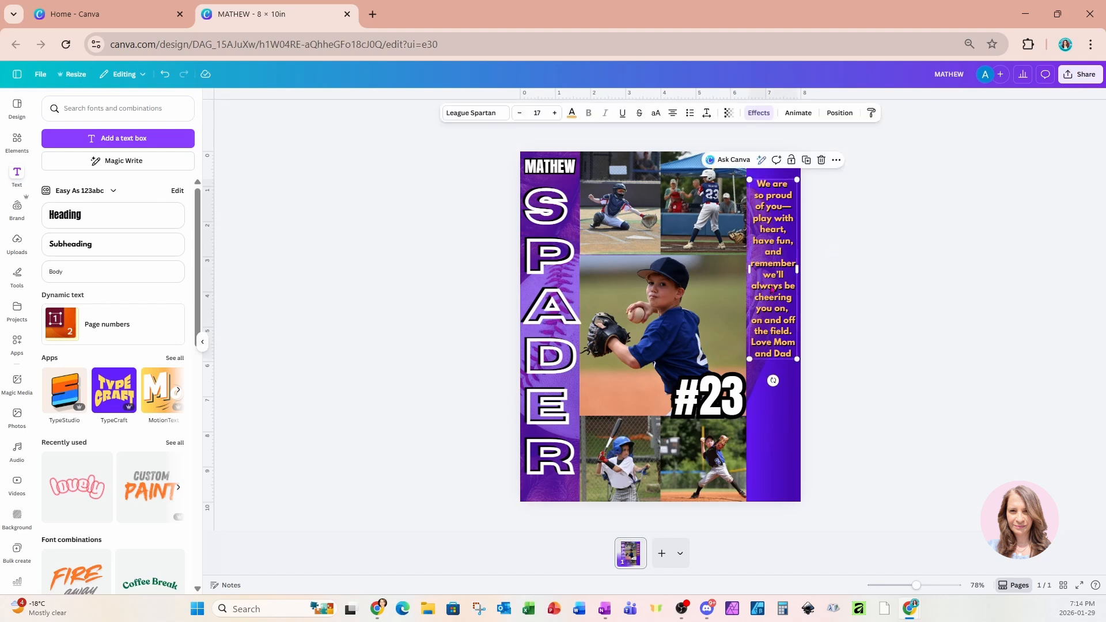
Widen the message's line spacing to 2.41 so it fills the right strip.
click(707, 113)
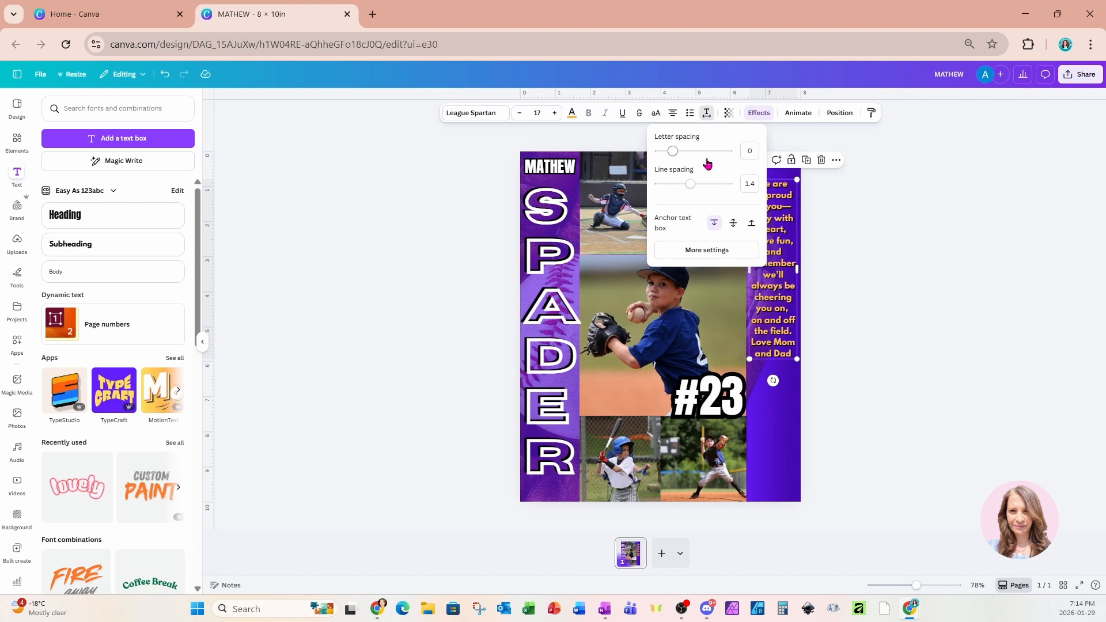
drag(689, 185, 727, 190)
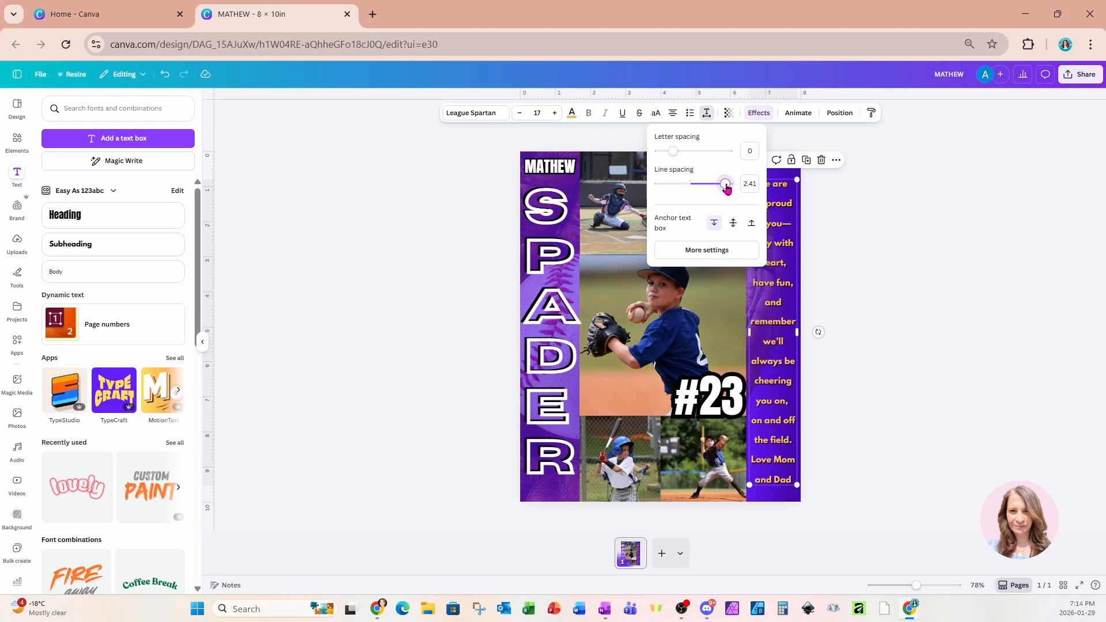
drag(727, 190, 727, 190)
click(847, 249)
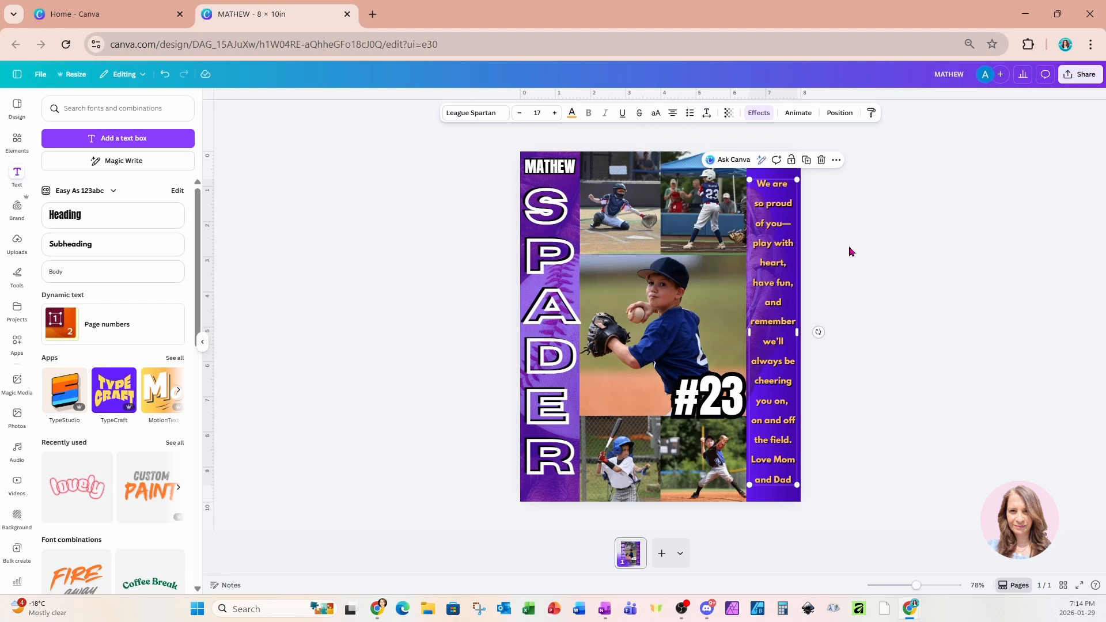
click(571, 384)
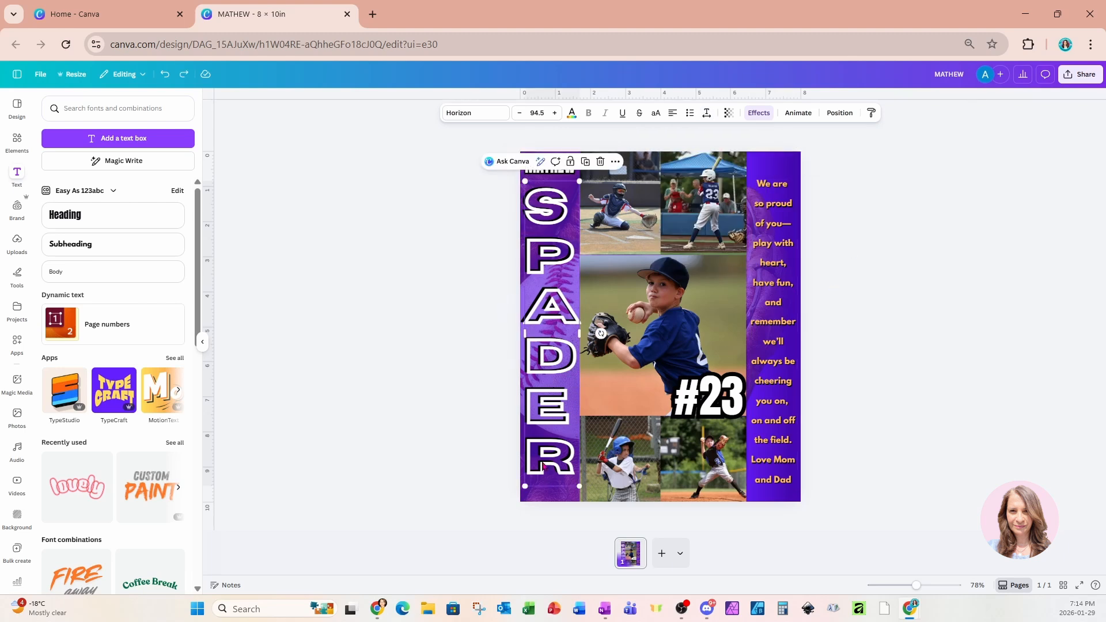
click(839, 114)
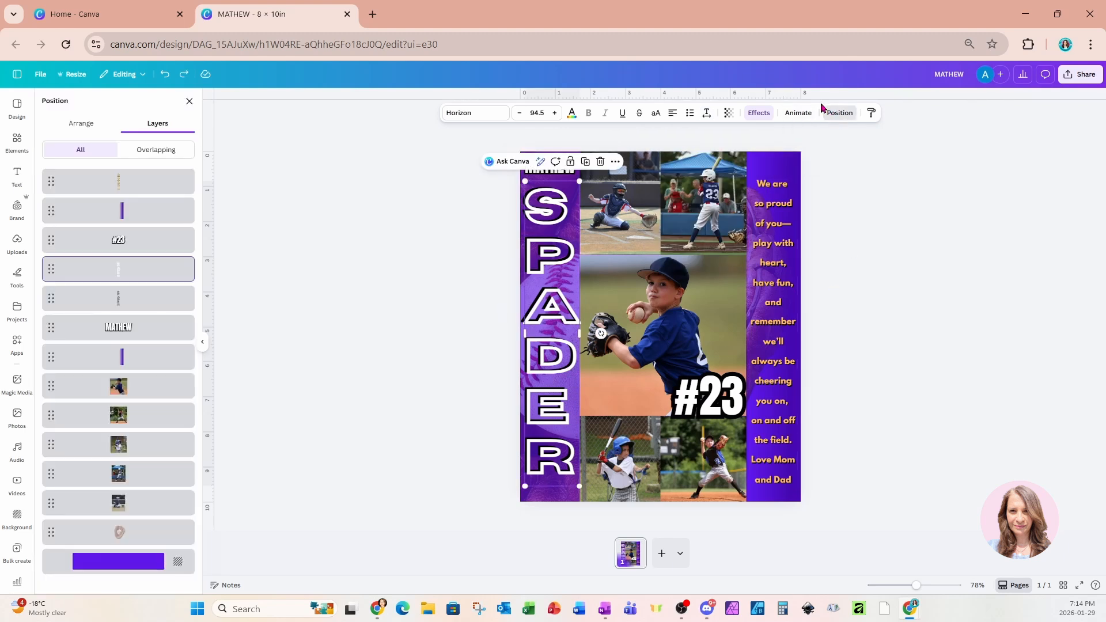
shift+click(132, 298)
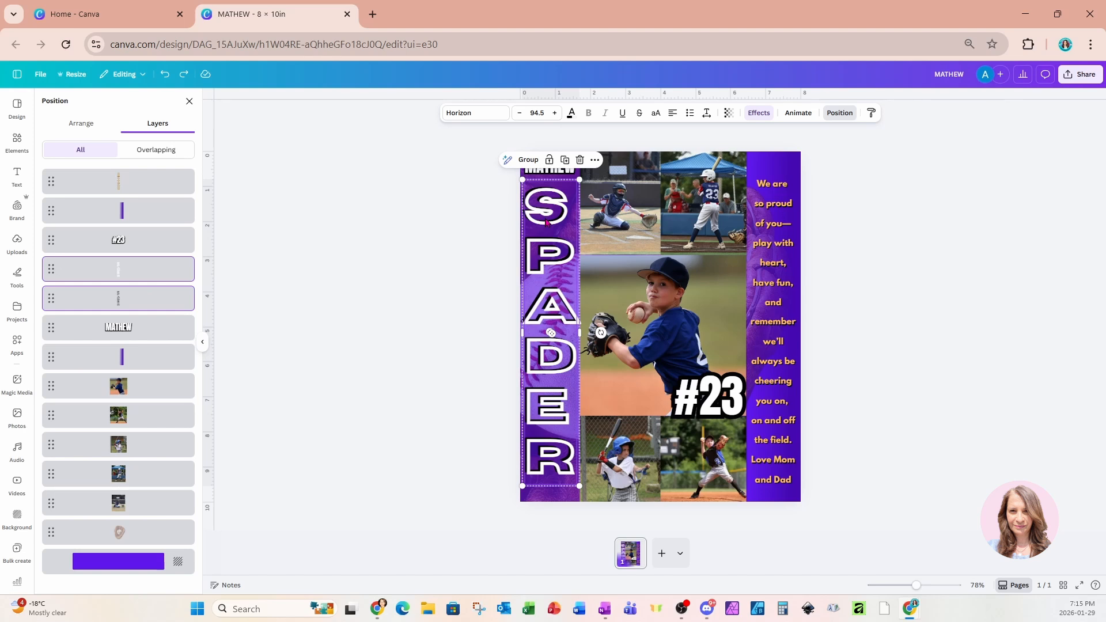
drag(546, 222, 544, 225)
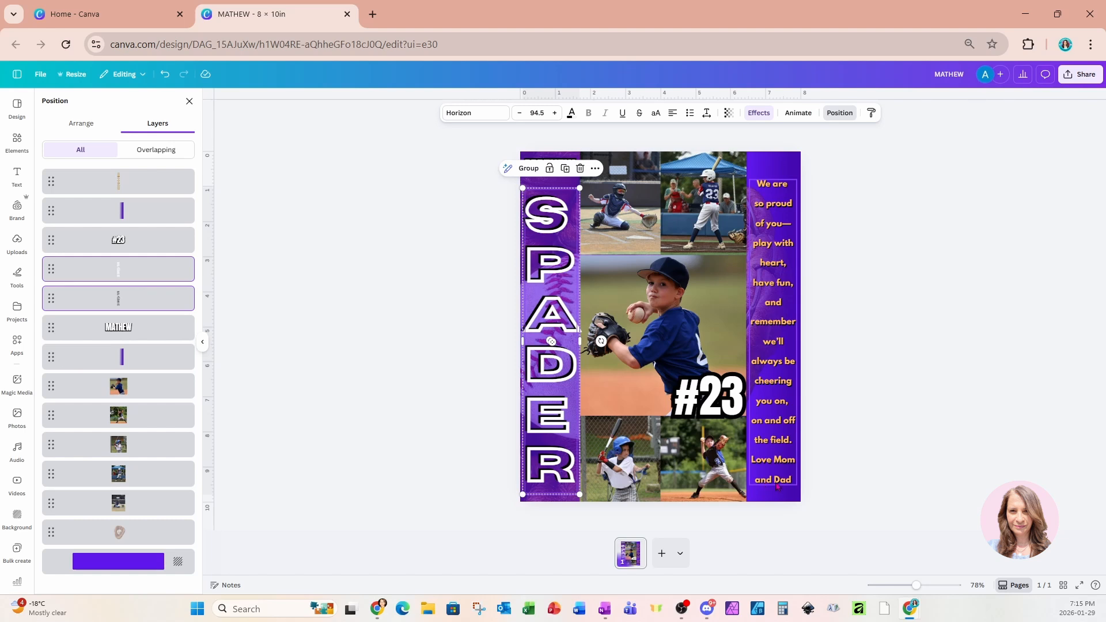
click(881, 294)
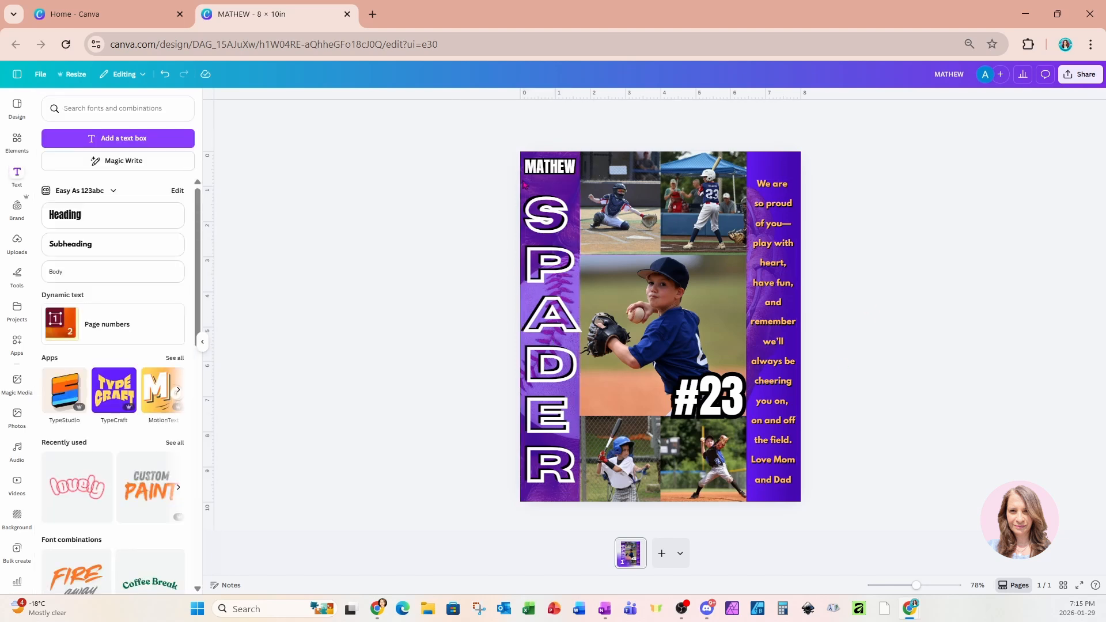
Lower MATHEW slightly, nudge the message up, and set its line spacing to 2.44.
drag(539, 169, 538, 177)
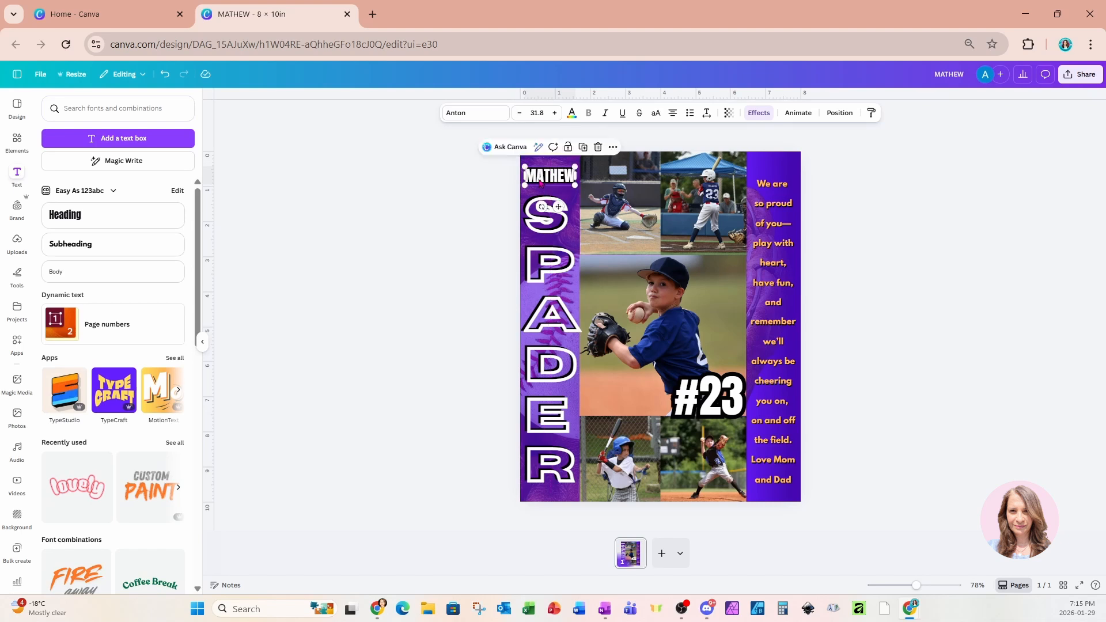
click(766, 242)
drag(765, 241, 764, 227)
click(706, 113)
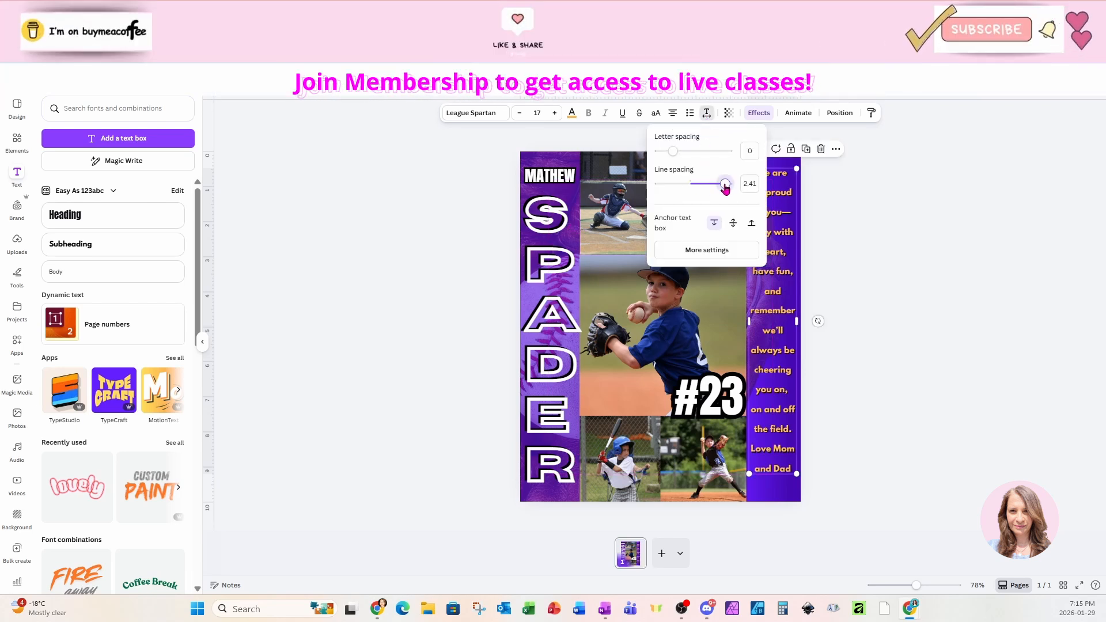
drag(724, 185, 730, 189)
click(889, 256)
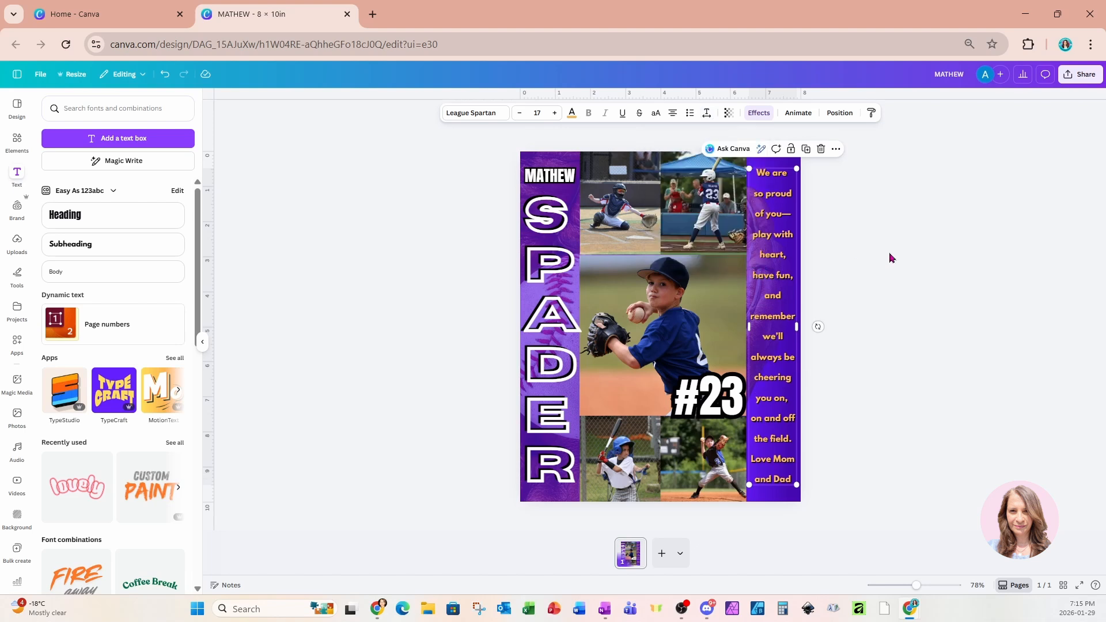
click(890, 257)
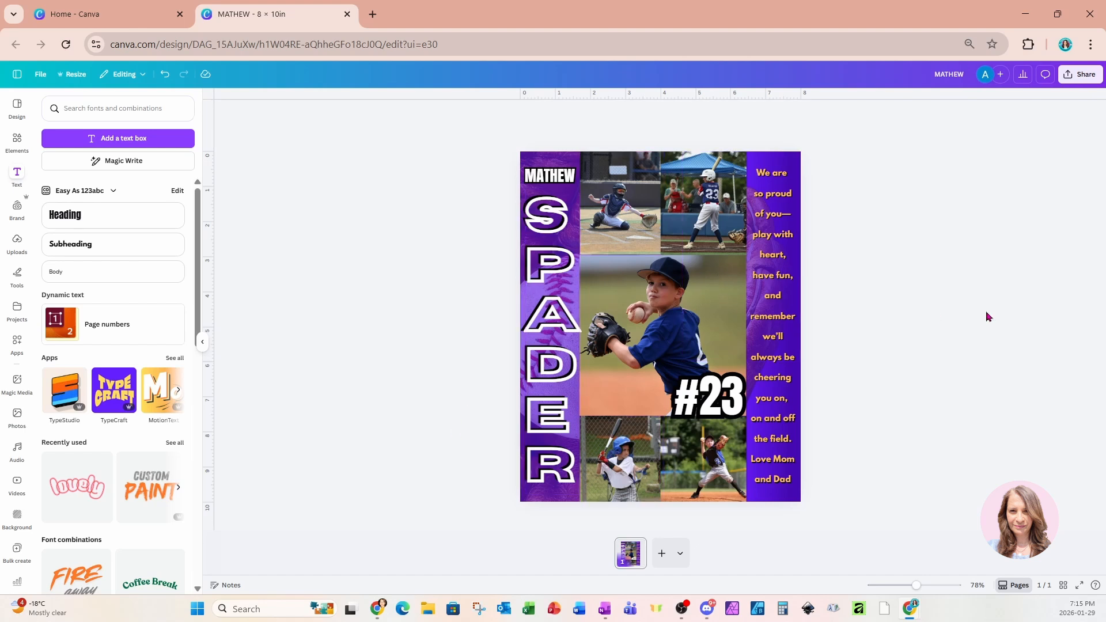
Zoom the canvas to about 115% to inspect the finished collage.
drag(916, 585, 924, 587)
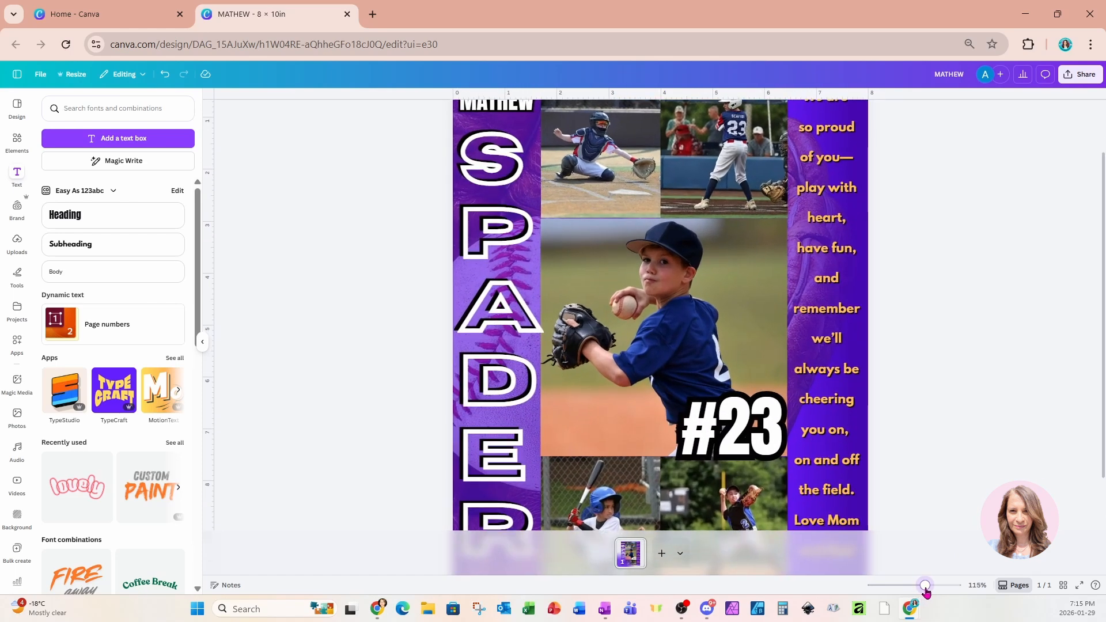